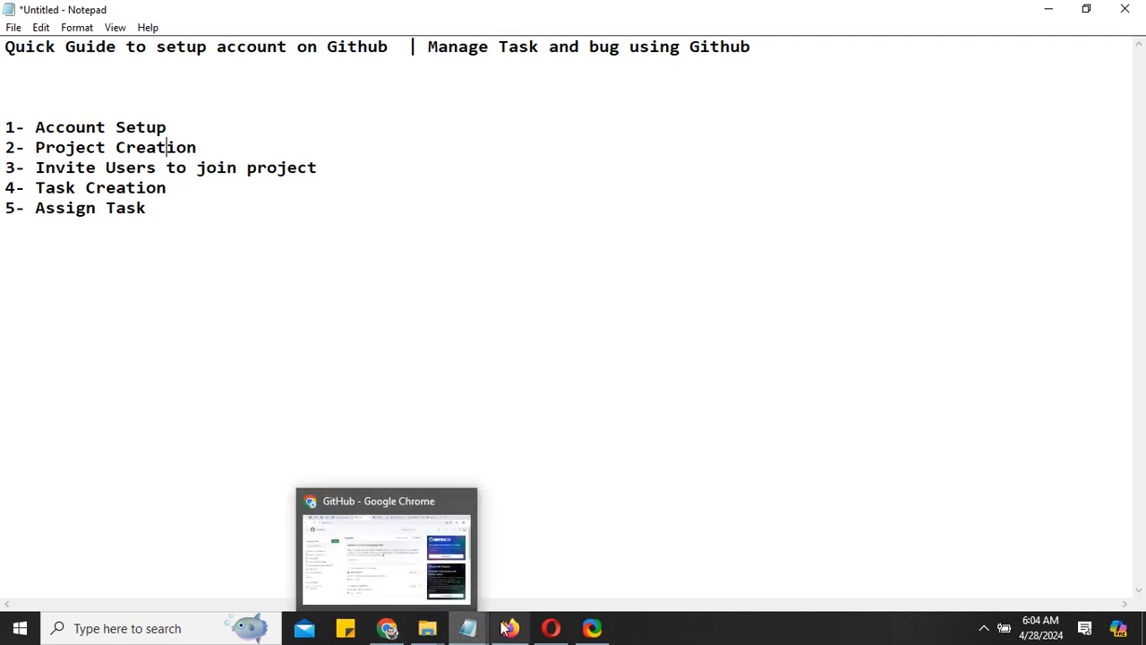
Switch to Opera and view GitHub's sign-up and sign-in pages, checking the signed-in GitHub dashboard in Chrome as well
{"action": "left_click", "coordinate": [552, 629]}
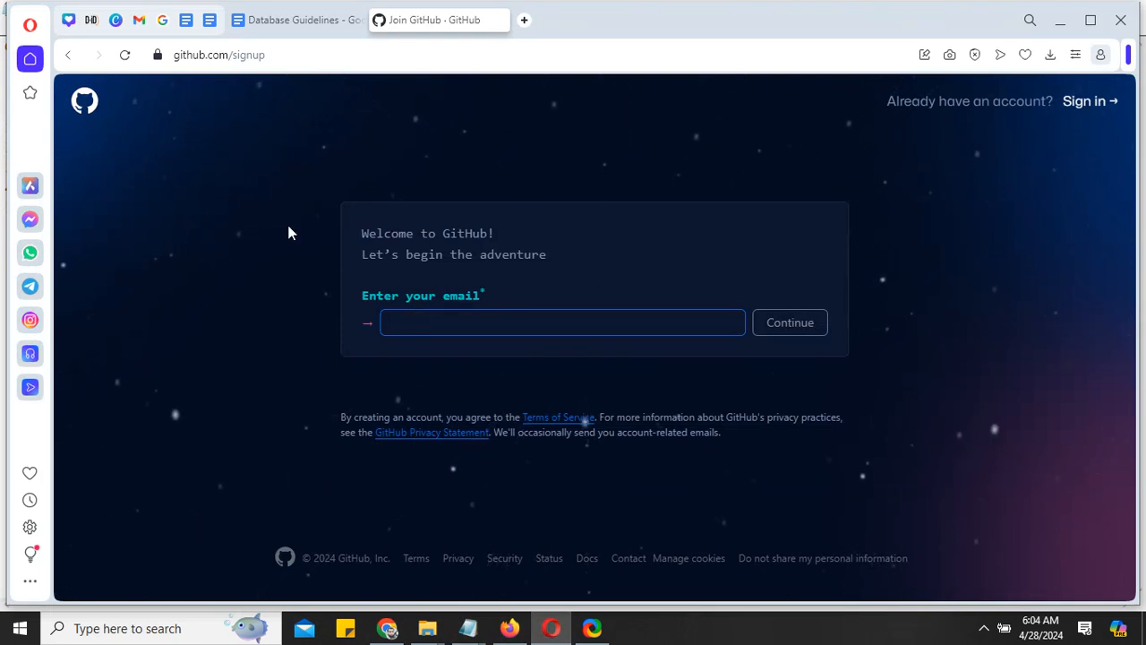
{"action": "left_click", "coordinate": [1077, 102]}
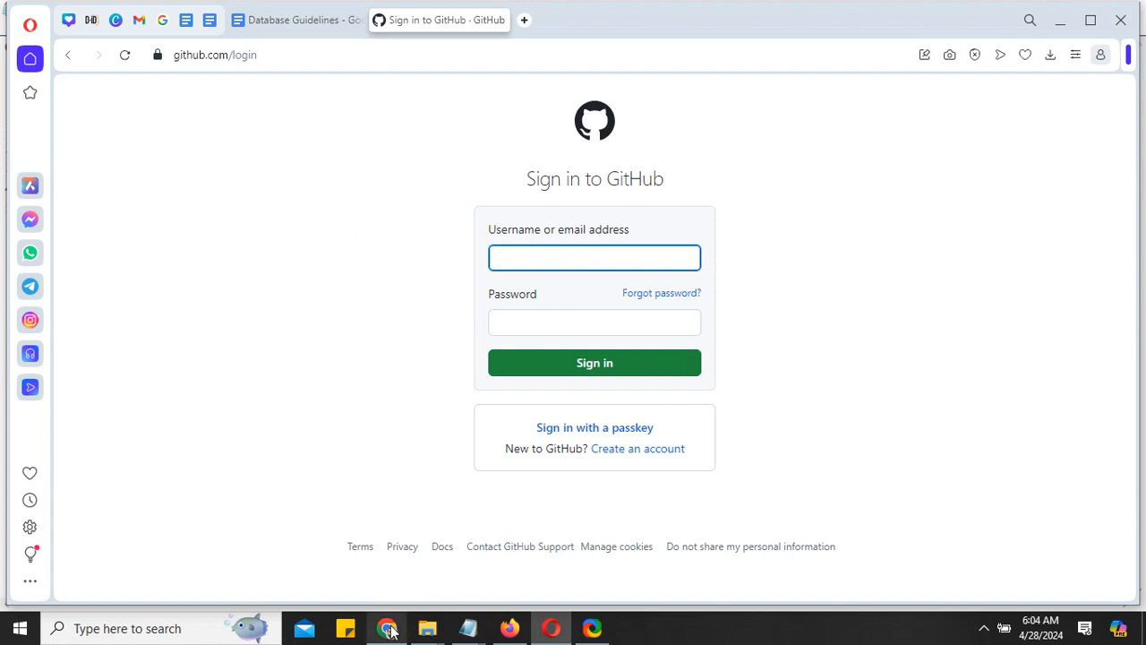
{"action": "left_click", "coordinate": [388, 628]}
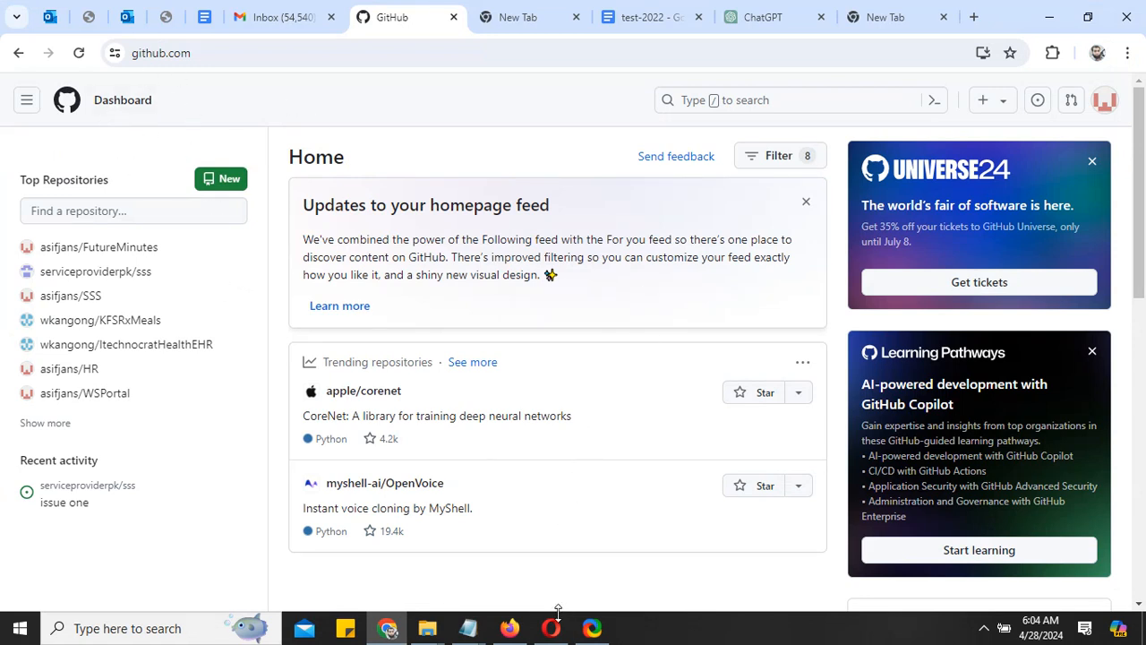
{"action": "mouse_move", "coordinate": [553, 627]}
{"action": "left_click", "coordinate": [542, 548]}
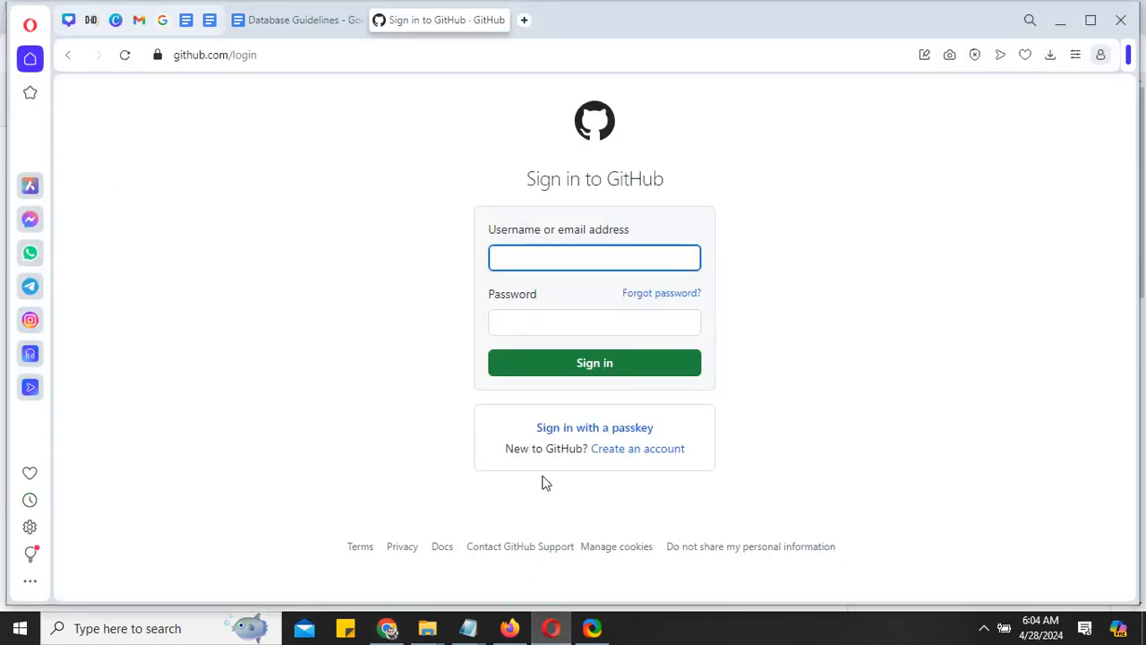
Switch to Firefox and start a new GitHub repository from the dashboard, naming it helloAJ
{"action": "left_click", "coordinate": [509, 628]}
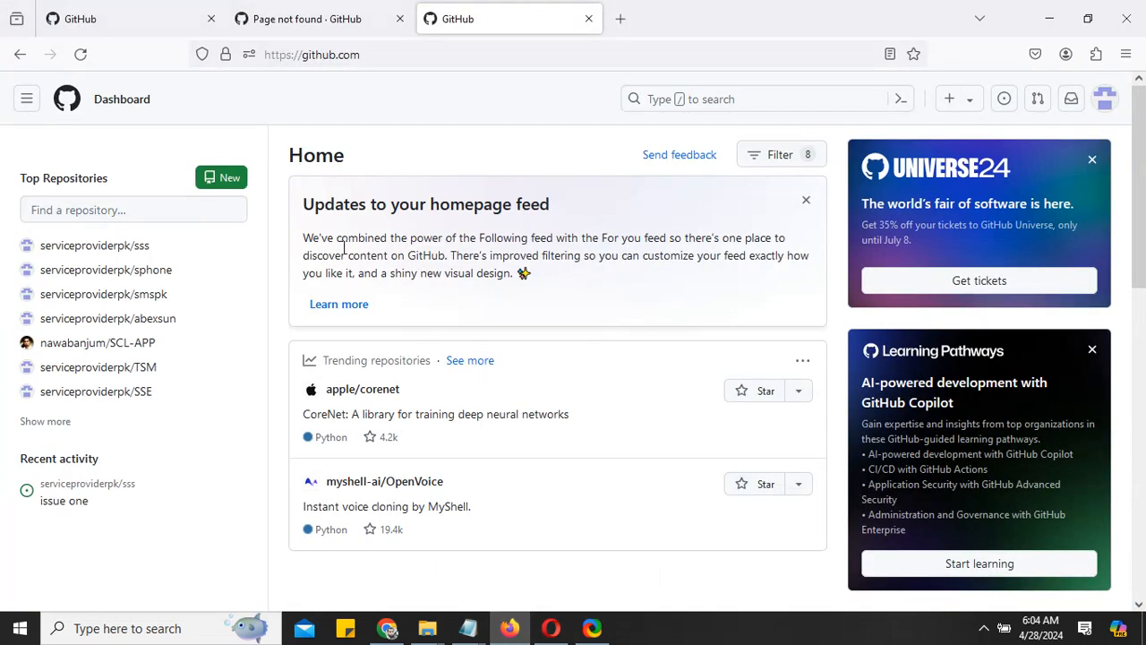
{"action": "left_click", "coordinate": [114, 108]}
{"action": "left_click", "coordinate": [217, 180]}
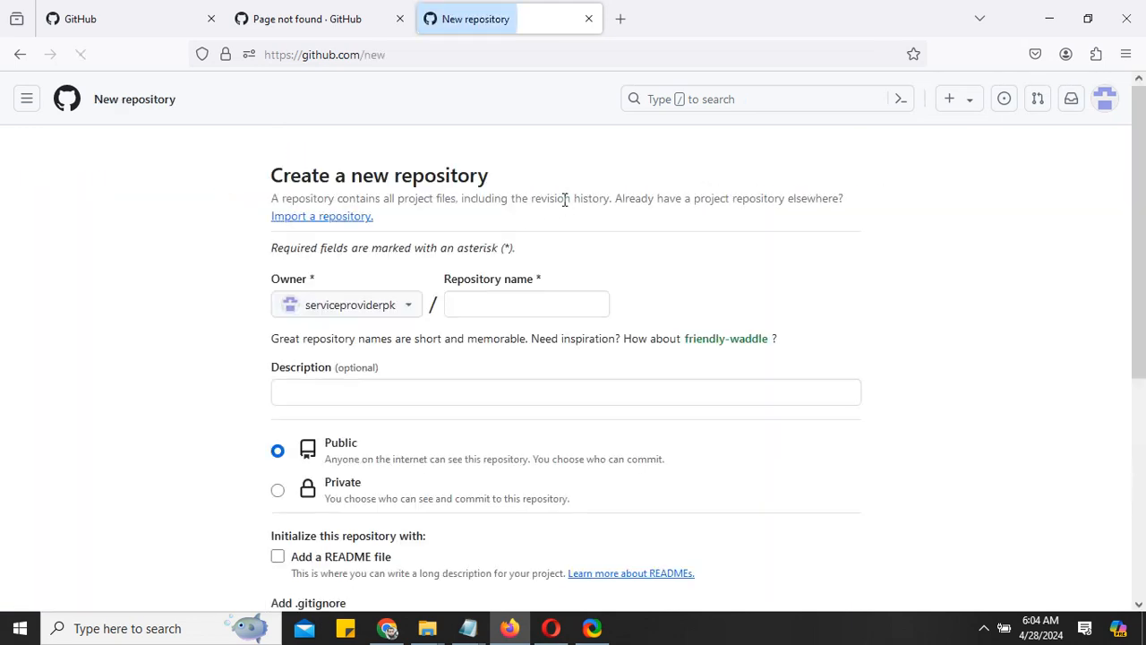
{"action": "left_click", "coordinate": [507, 306]}
{"action": "type", "text": "h"}
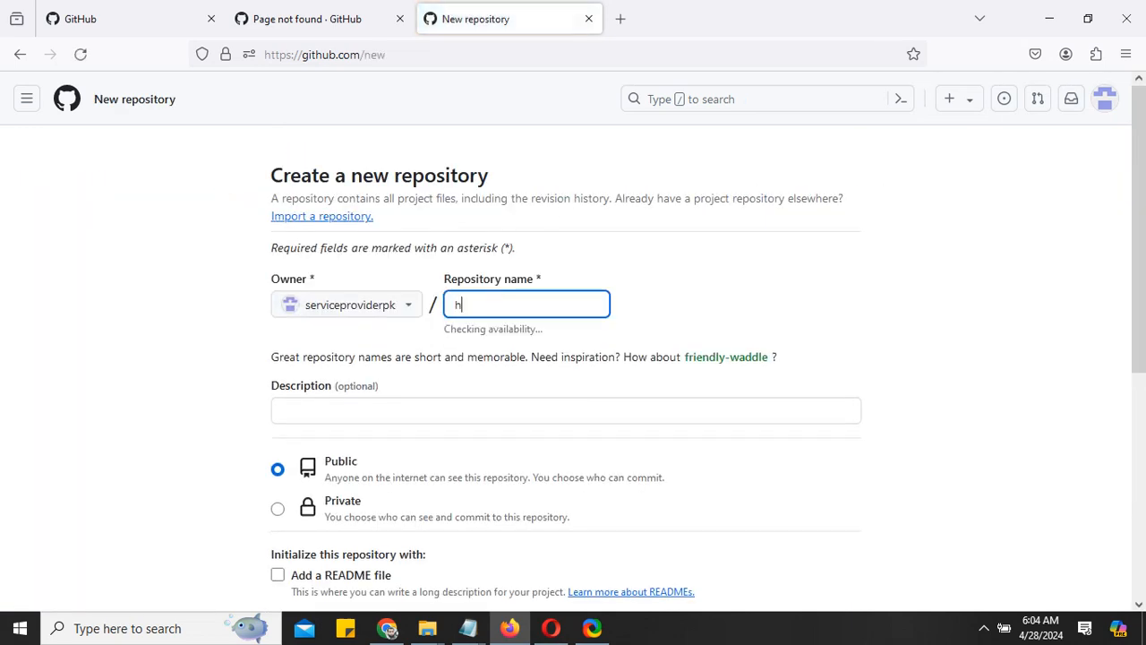
{"action": "type", "text": "ello"}
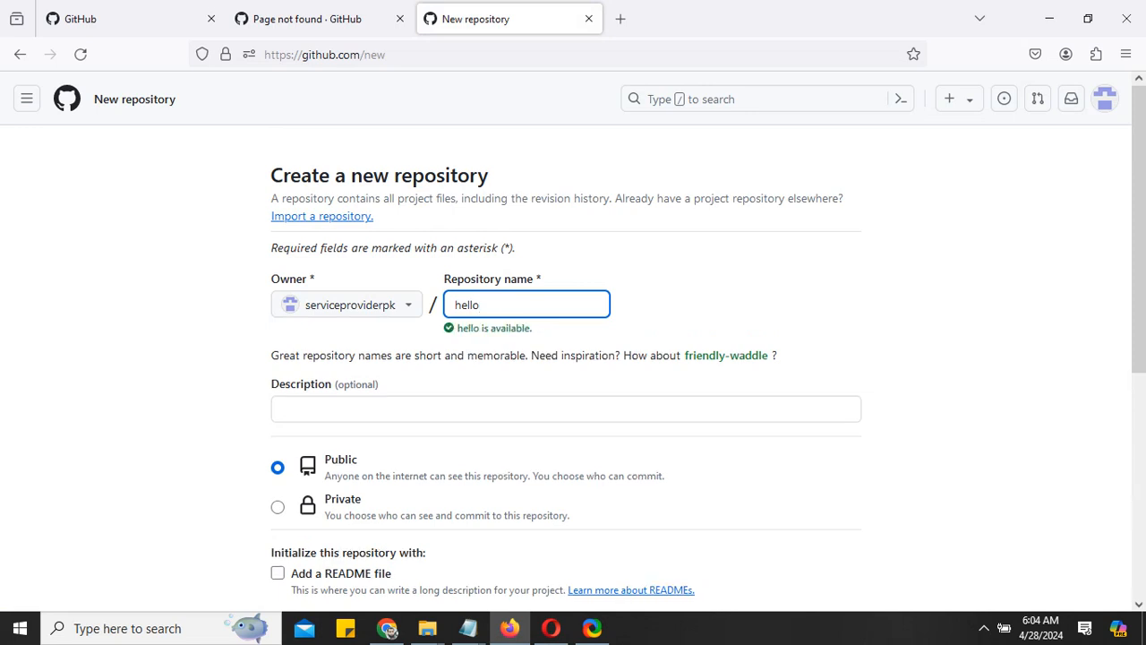
{"action": "type", "text": "AJ"}
{"action": "key", "text": "ctrl+a"}
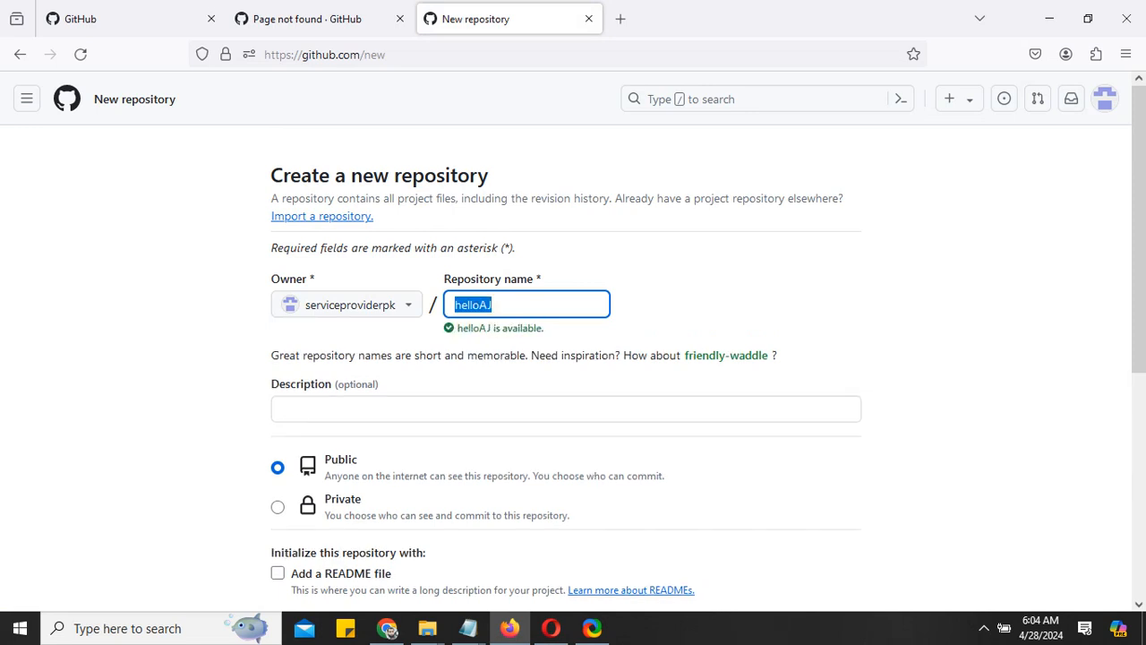
Set the new repository's visibility to Private and create the repository
{"action": "scroll", "coordinate": [515, 295], "scroll_direction": "down", "scroll_amount": 2}
{"action": "scroll", "coordinate": [442, 330], "scroll_direction": "up", "scroll_amount": 1}
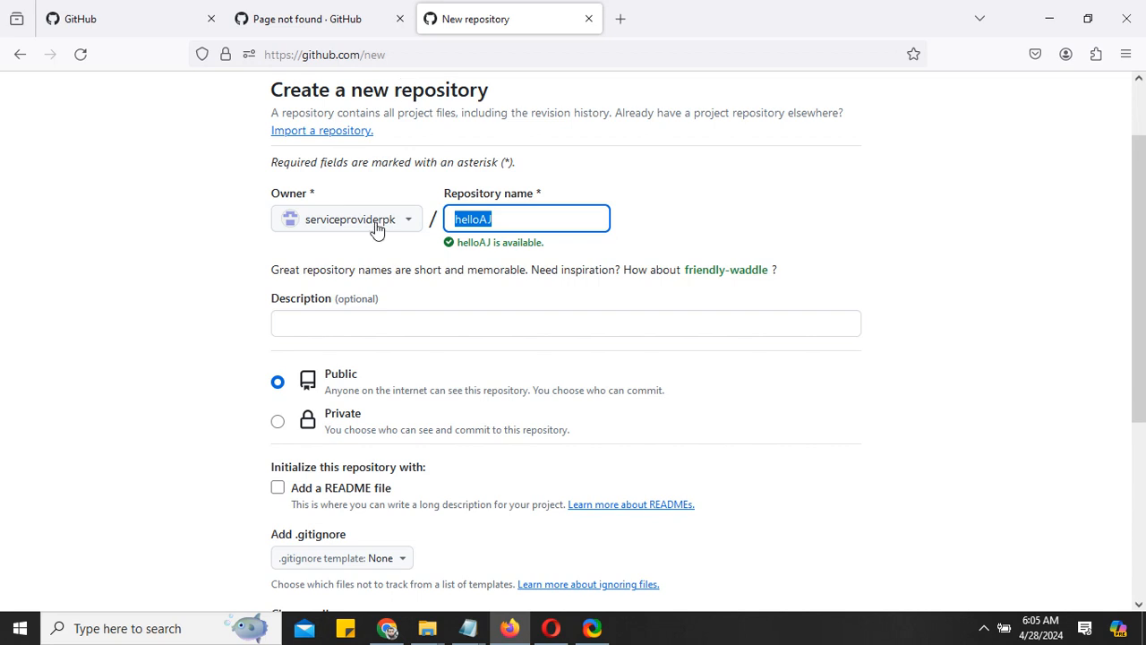
{"action": "left_click", "coordinate": [278, 427]}
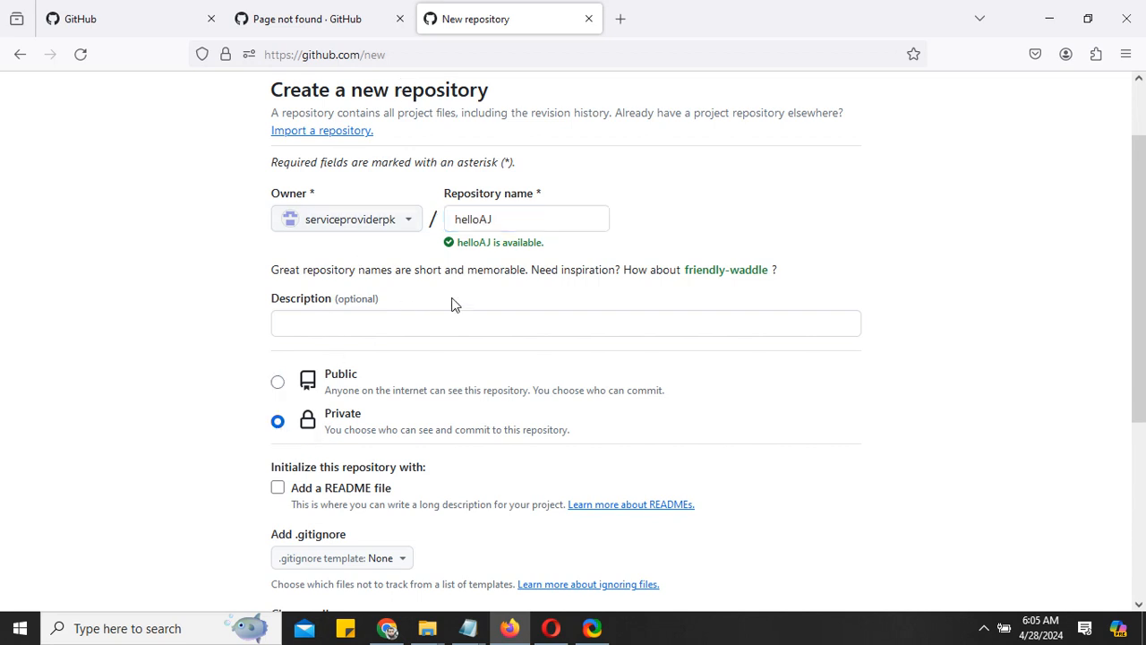
{"action": "scroll", "coordinate": [443, 318], "scroll_direction": "down", "scroll_amount": 4}
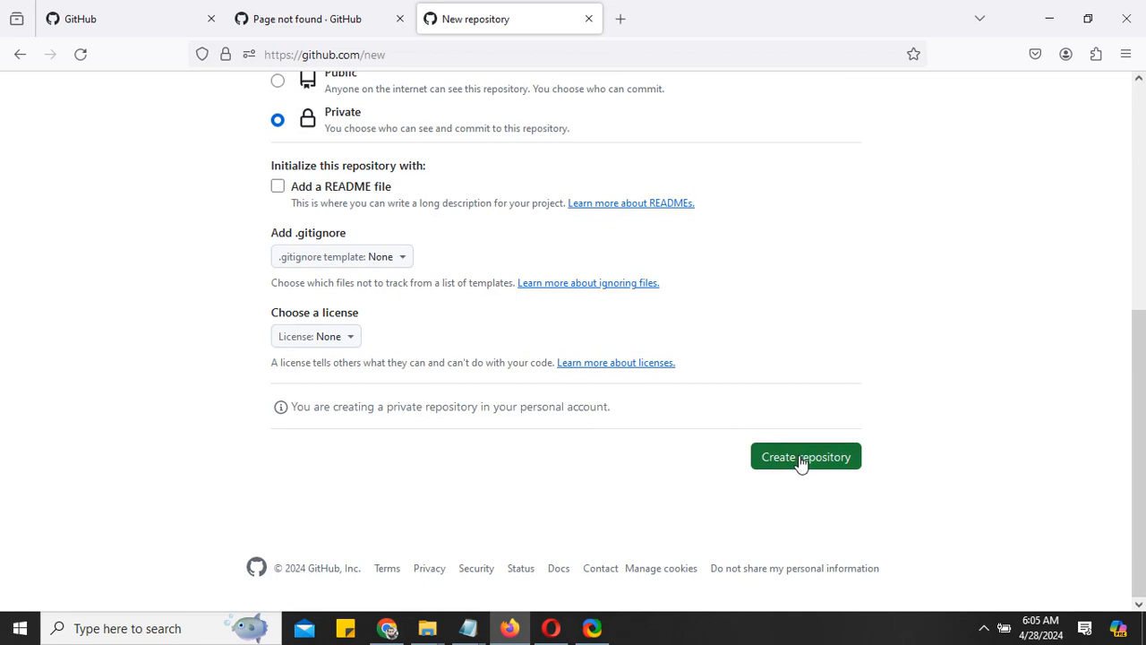
{"action": "left_click", "coordinate": [803, 462]}
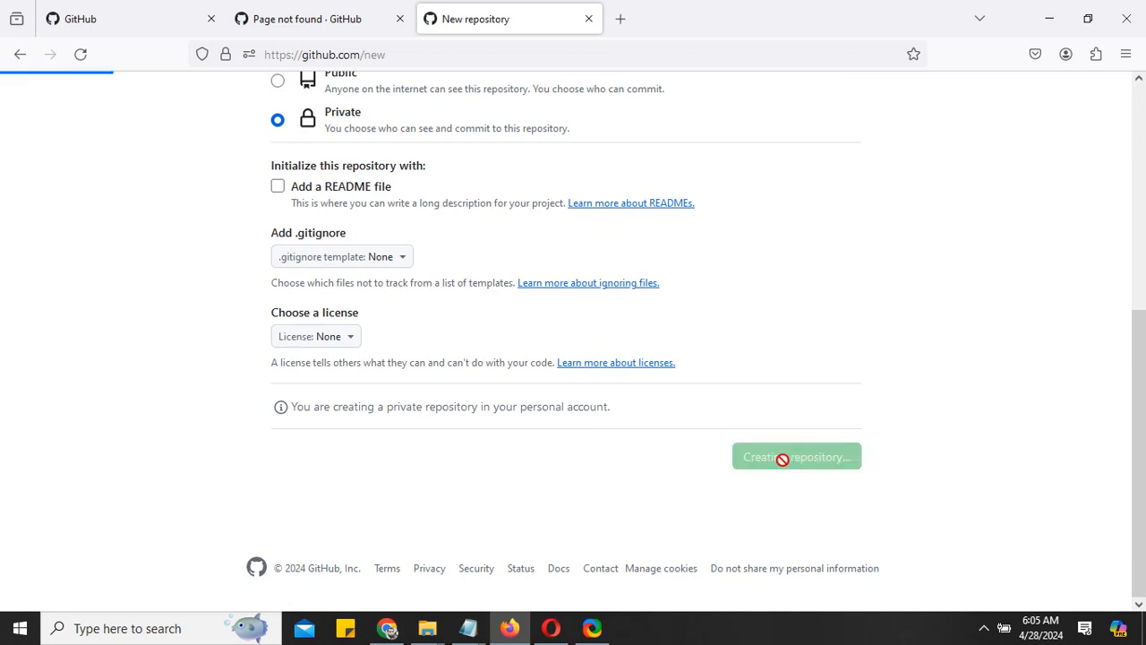
Copy the helloAJ repository's web address and open it in a new Chrome tab to check the other account's access
{"action": "left_click", "coordinate": [523, 55]}
{"action": "right_click", "coordinate": [394, 56]}
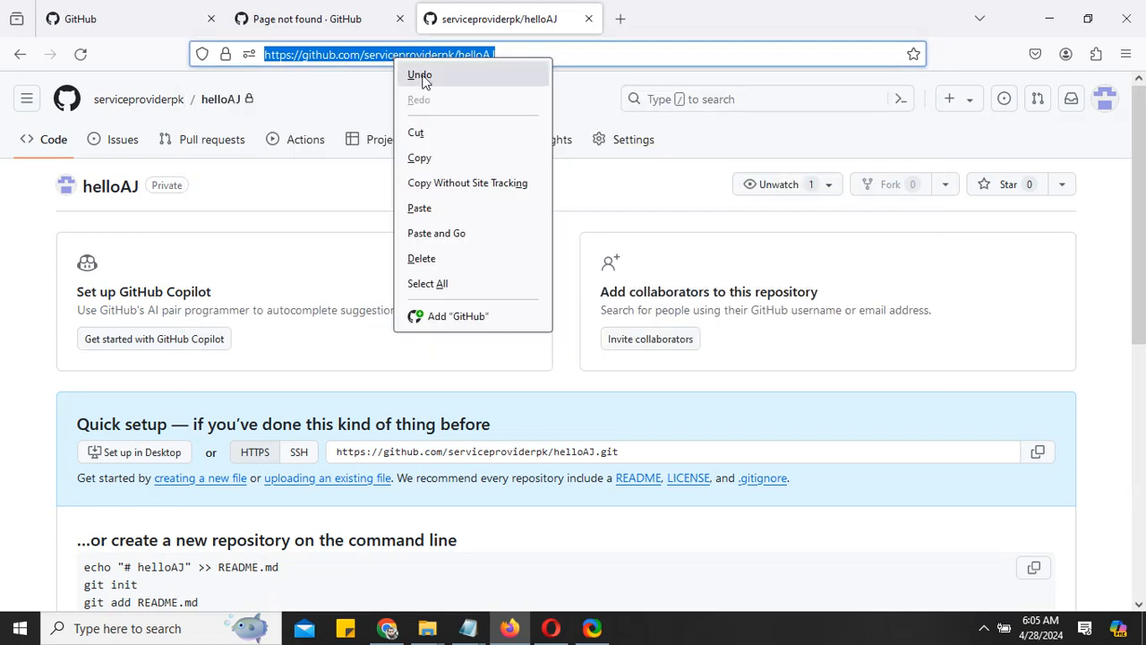
{"action": "left_click", "coordinate": [434, 159]}
{"action": "left_click", "coordinate": [389, 626]}
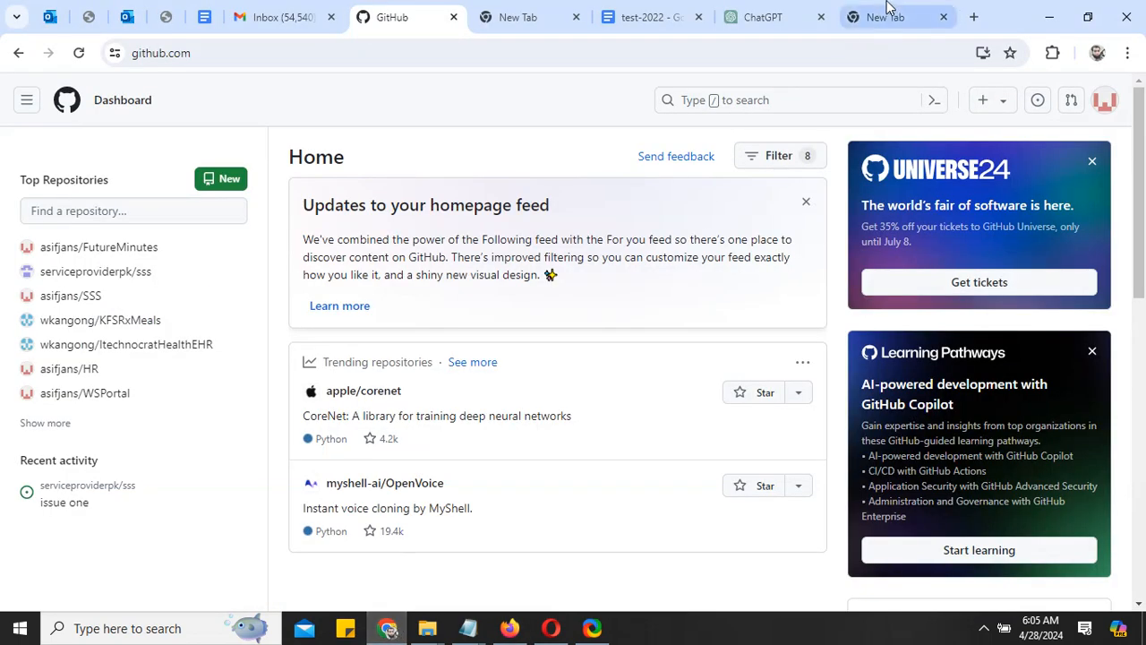
{"action": "left_click", "coordinate": [976, 18]}
{"action": "key", "text": "ctrl+v"}
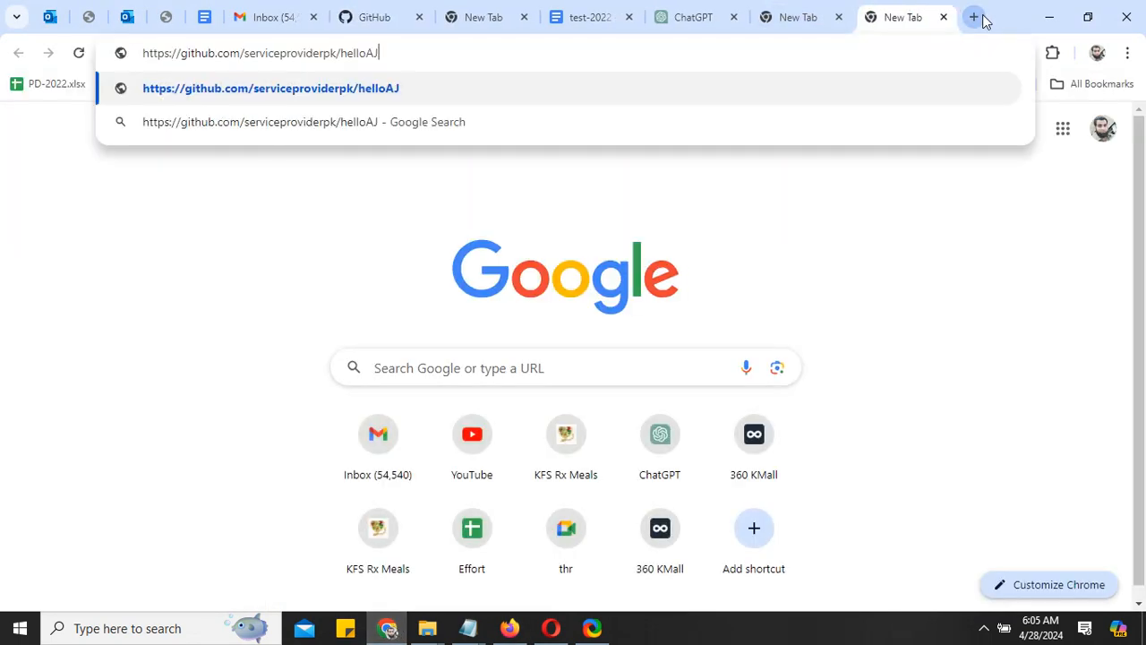
{"action": "key", "text": "Return"}
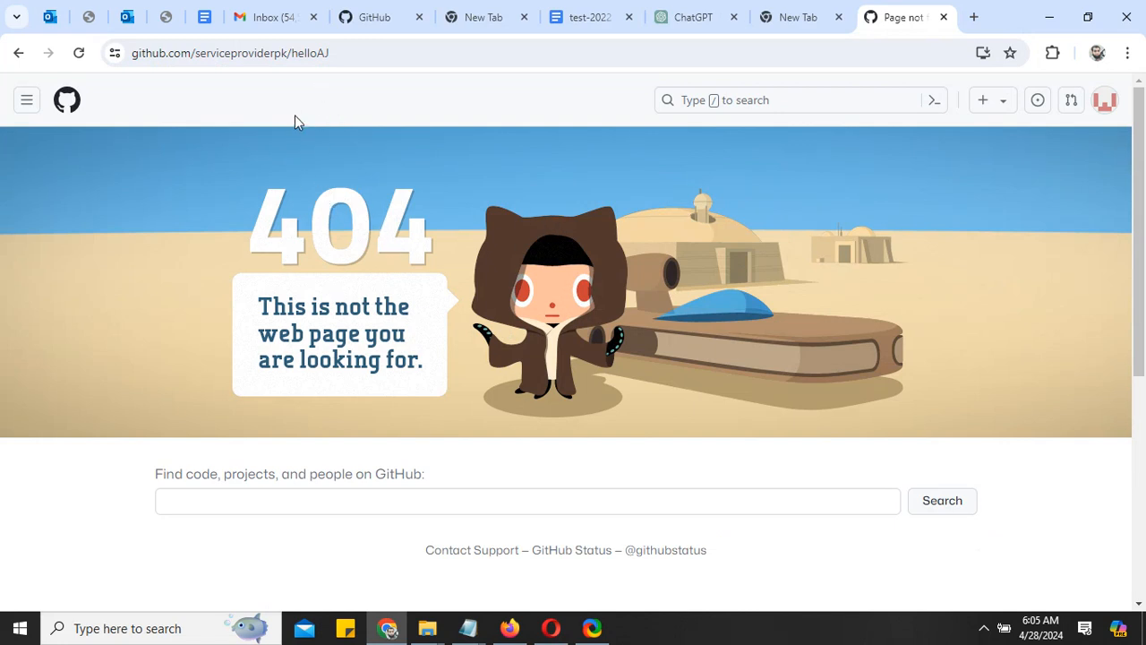
Switch back to Firefox and open the helloAJ repository from the GitHub dashboard's list of top repositories
{"action": "left_click", "coordinate": [553, 627]}
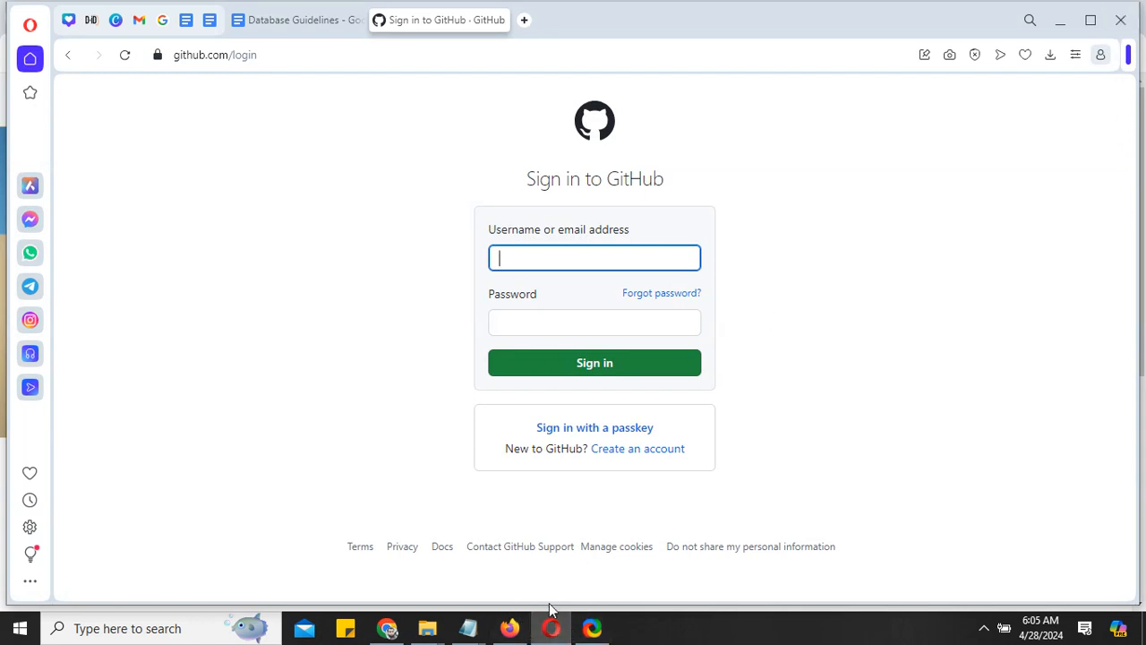
{"action": "left_click", "coordinate": [509, 628]}
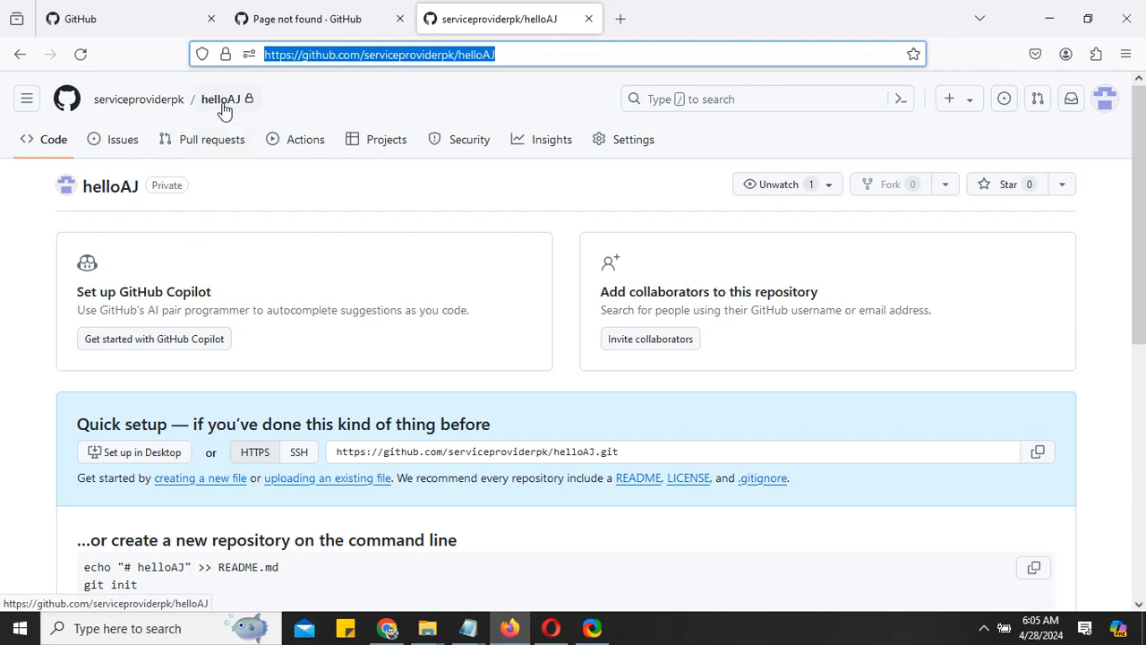
{"action": "left_click", "coordinate": [68, 101]}
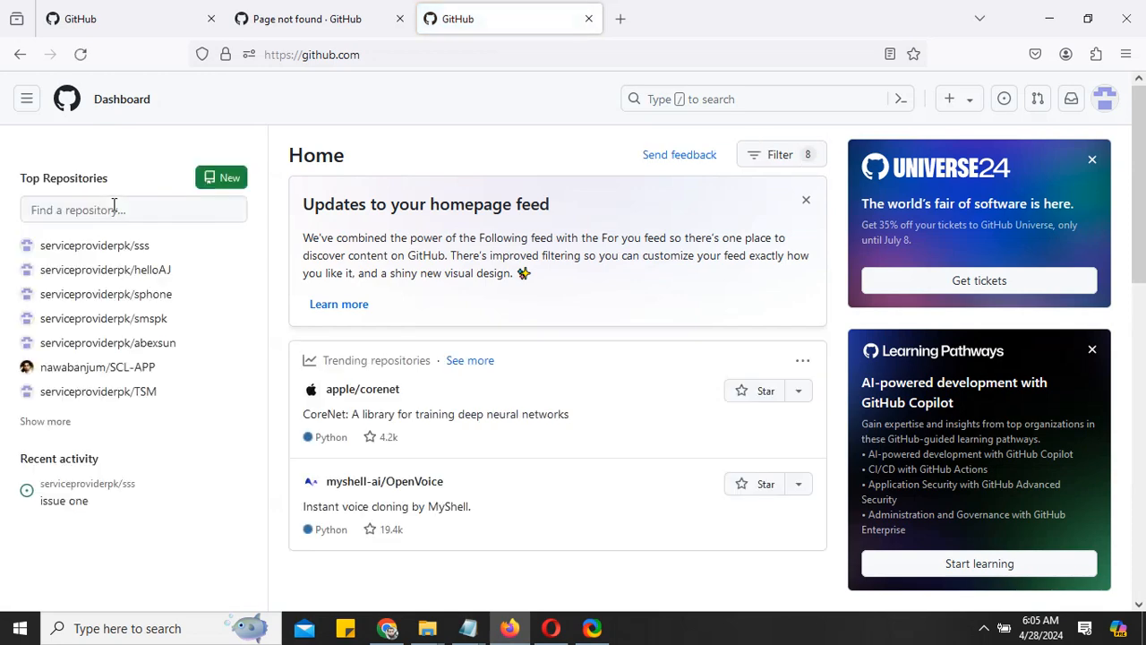
{"action": "left_click", "coordinate": [150, 269]}
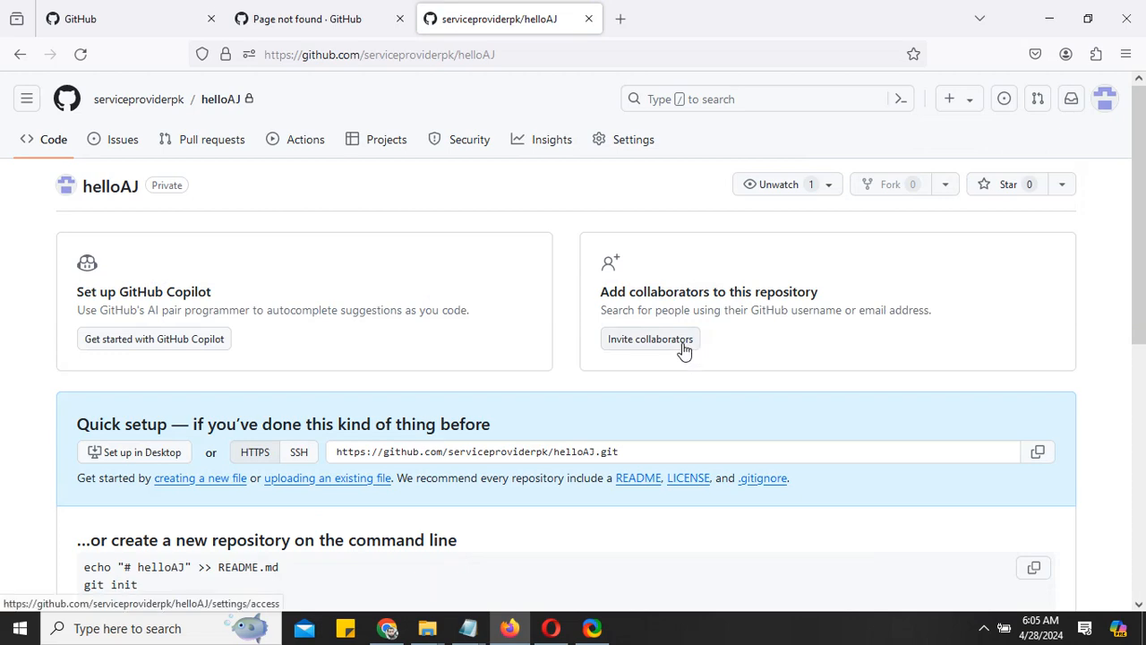
Go to the helloAJ repository's collaborator access settings and open the dialog for adding people
{"action": "scroll", "coordinate": [686, 350], "scroll_direction": "down", "scroll_amount": 3}
{"action": "scroll", "coordinate": [686, 349], "scroll_direction": "up", "scroll_amount": 3}
{"action": "left_click", "coordinate": [670, 341]}
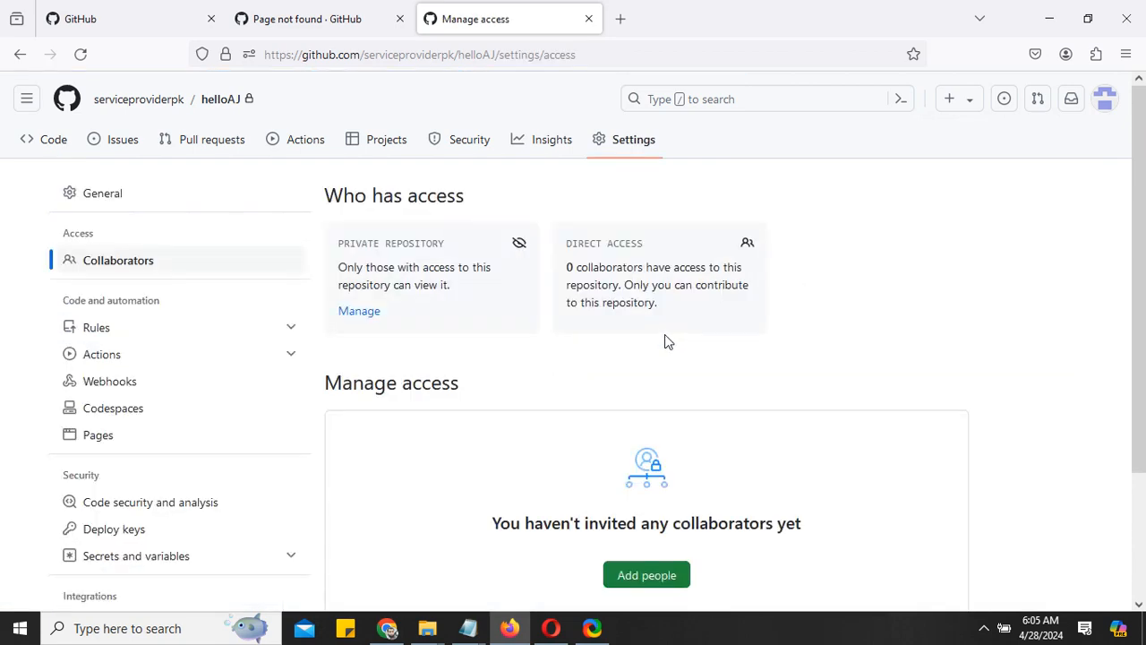
{"action": "scroll", "coordinate": [636, 340], "scroll_direction": "down", "scroll_amount": 1}
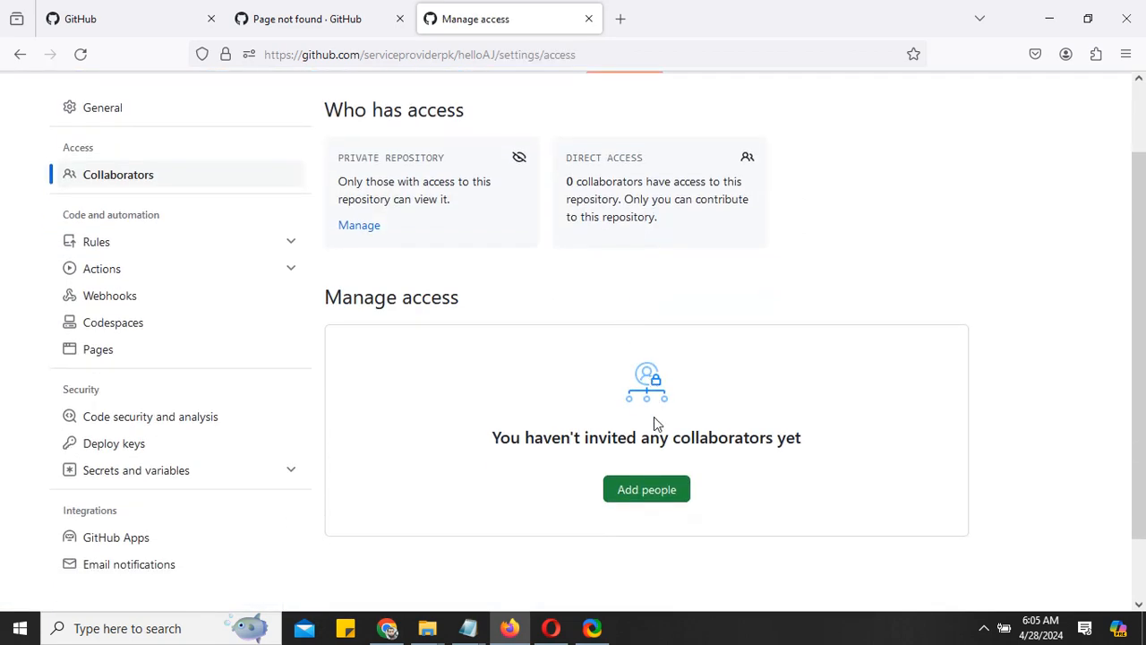
{"action": "left_click", "coordinate": [651, 489]}
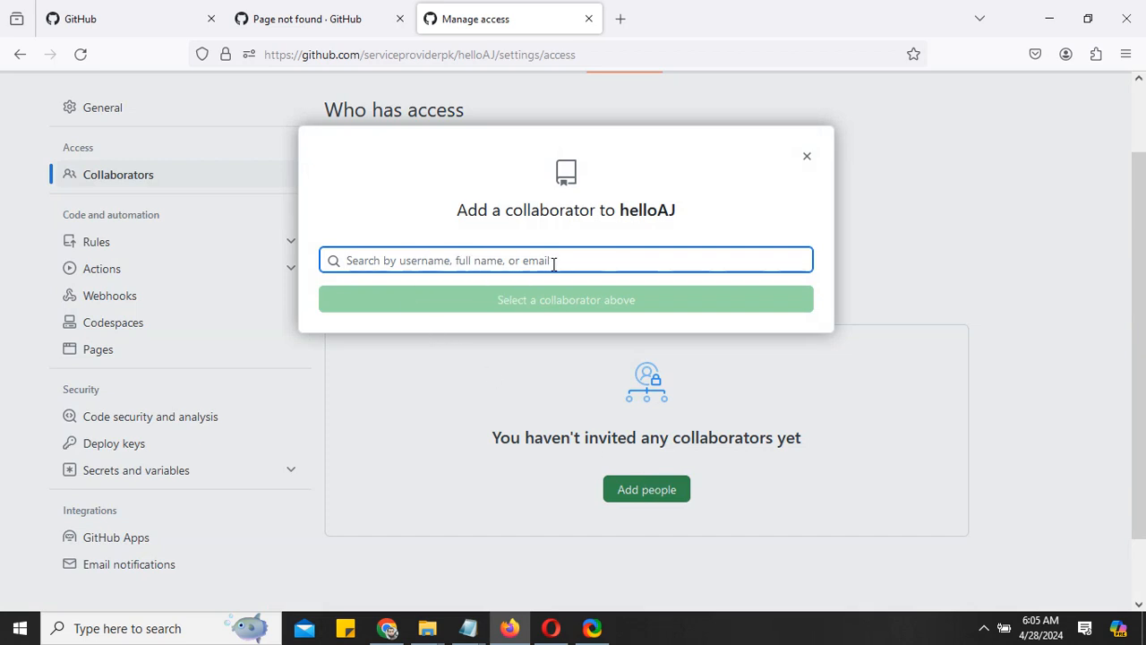
Switch to Chrome, open the signed-in GitHub account's profile, and copy its username from the web address
{"action": "left_click", "coordinate": [388, 628]}
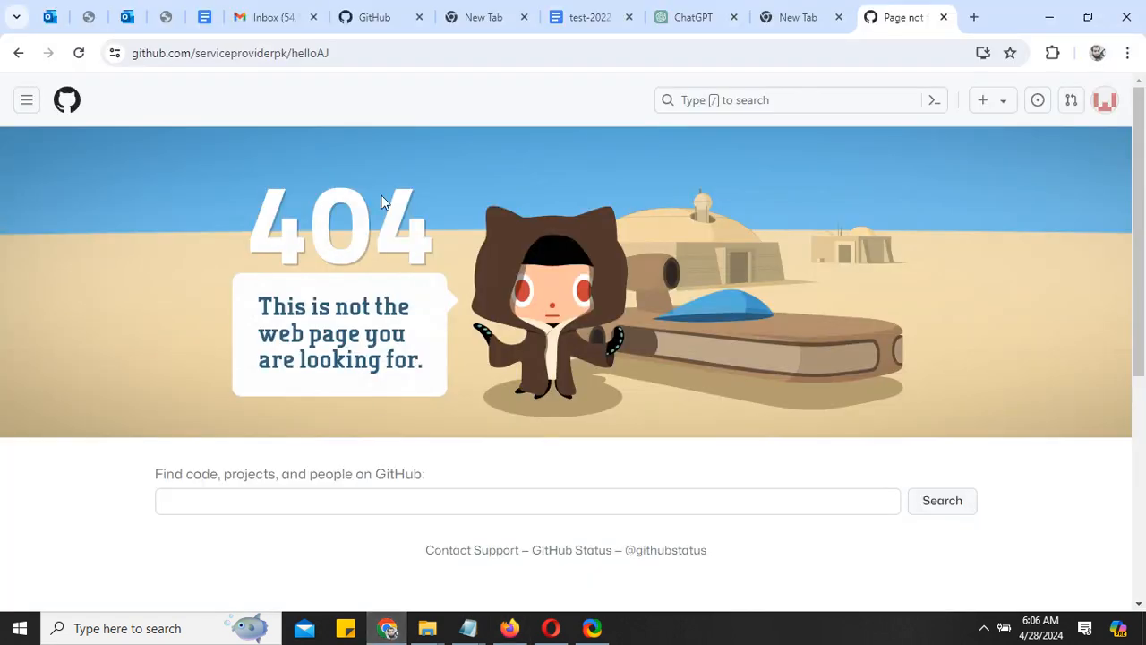
{"action": "left_click", "coordinate": [68, 105]}
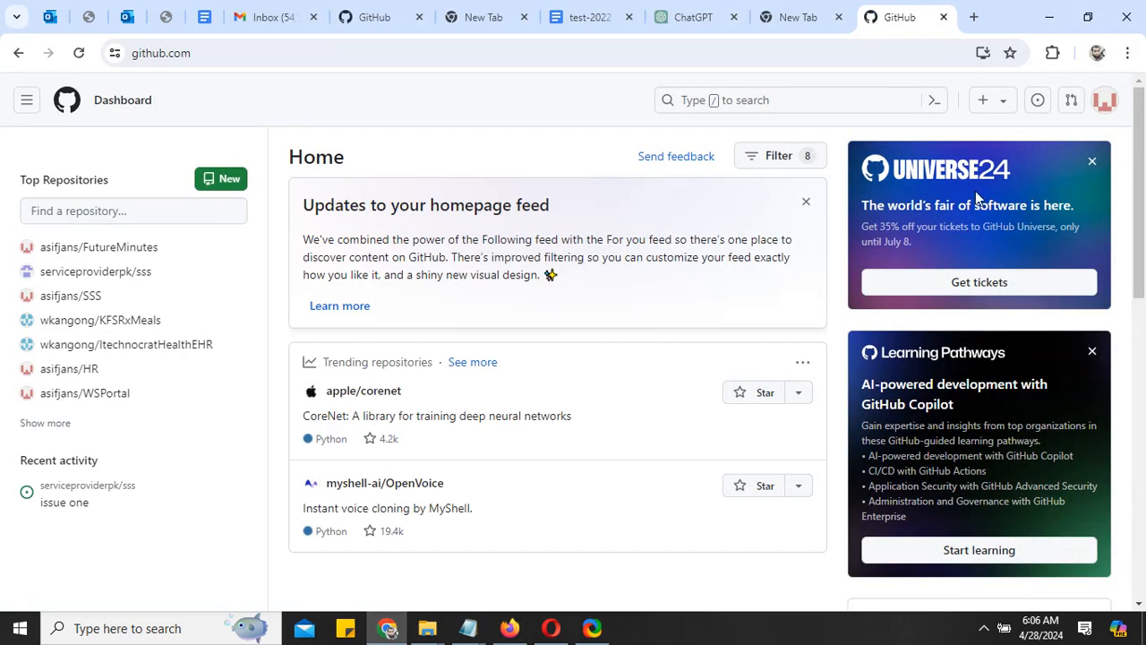
{"action": "left_click", "coordinate": [1105, 100]}
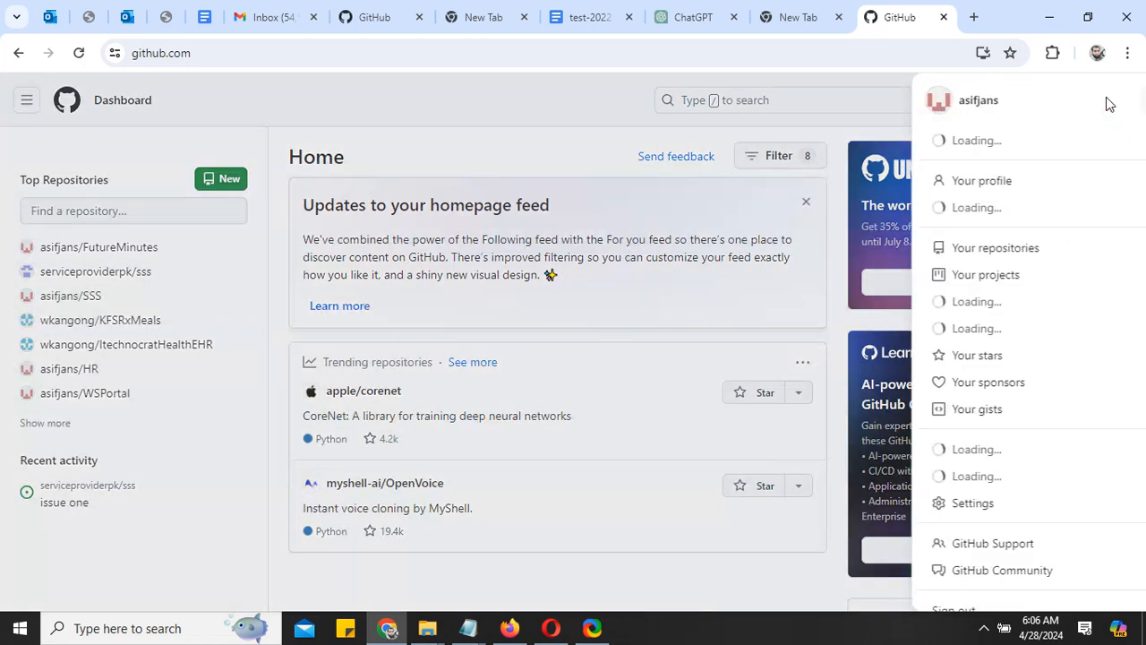
{"action": "left_click", "coordinate": [951, 183]}
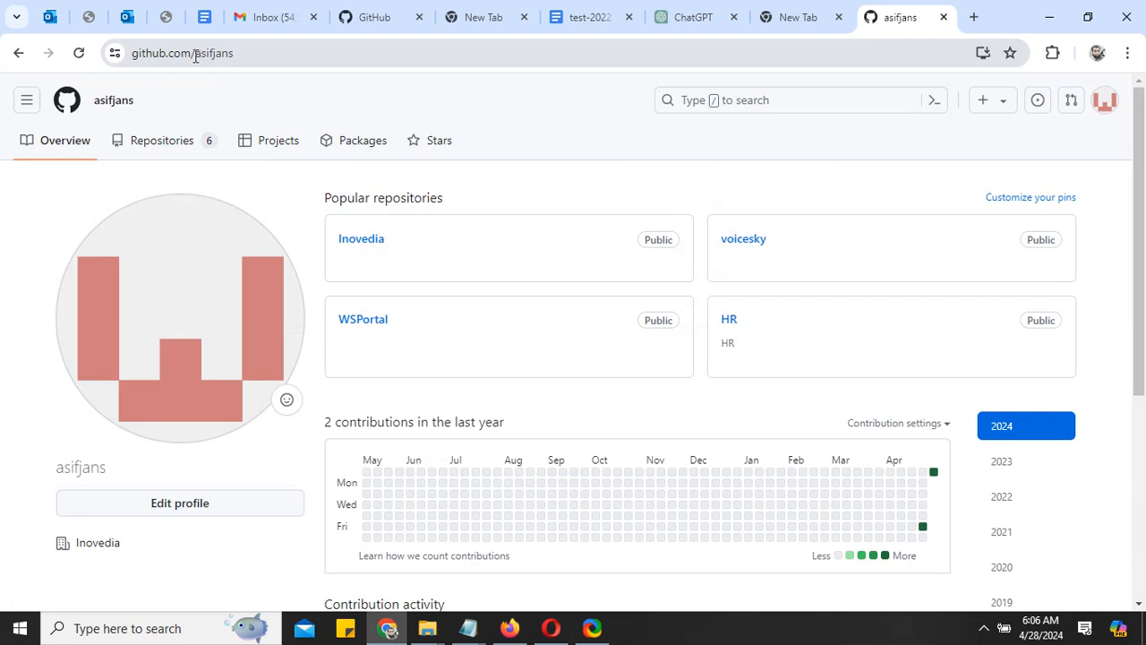
{"action": "left_click_drag", "start_coordinate": [195, 57], "coordinate": [302, 54]}
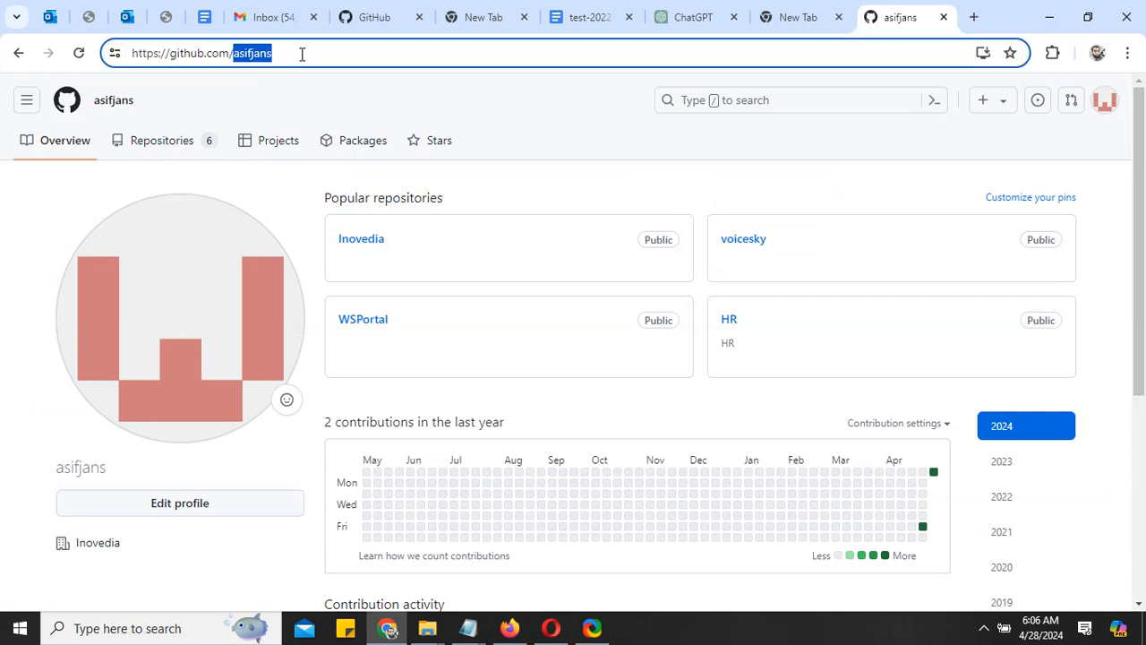
{"action": "left_click", "coordinate": [549, 628]}
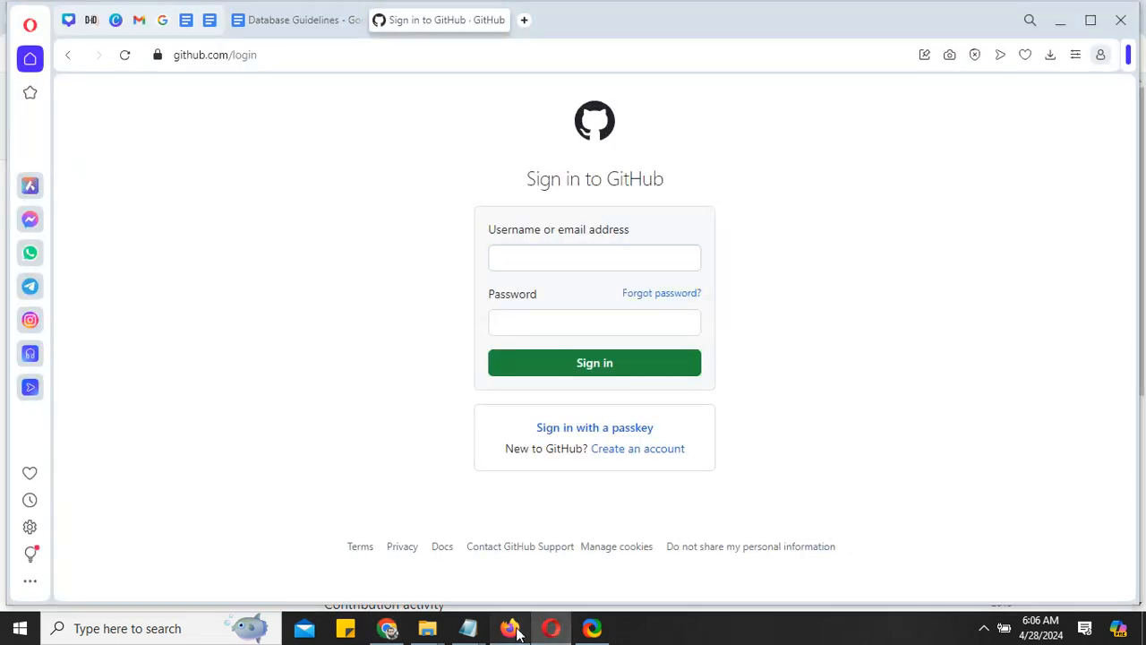
Back in Firefox, invite the account with the copied username as a collaborator on helloAJ and copy its pending invitation link
{"action": "left_click", "coordinate": [512, 630]}
{"action": "key", "text": "ctrl+v"}
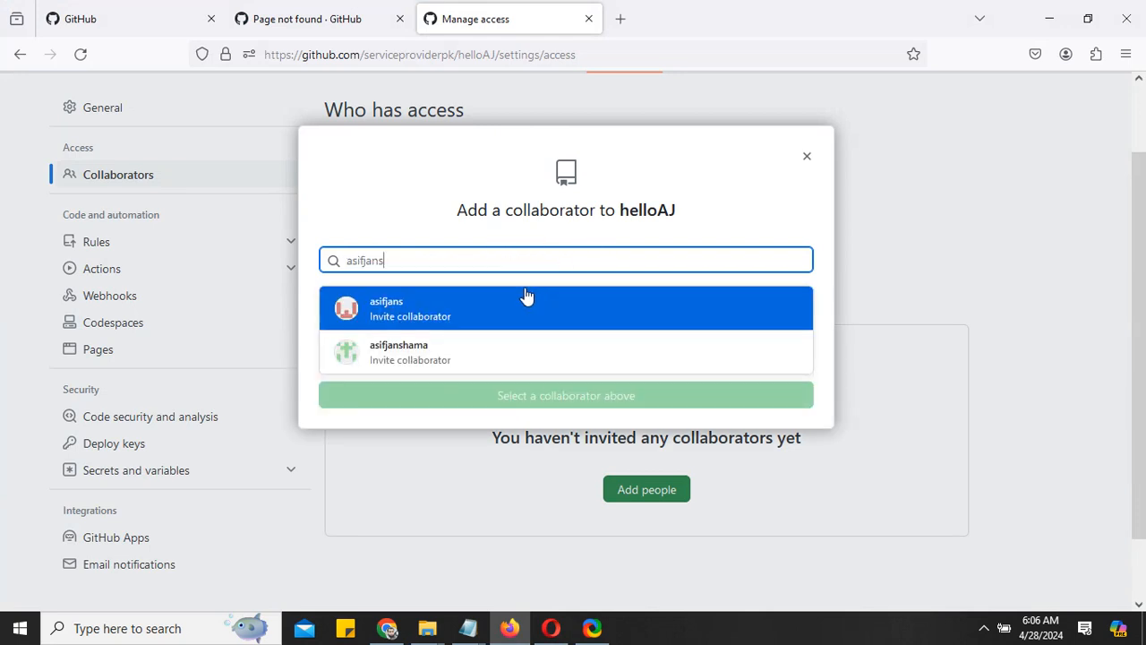
{"action": "left_click", "coordinate": [467, 321]}
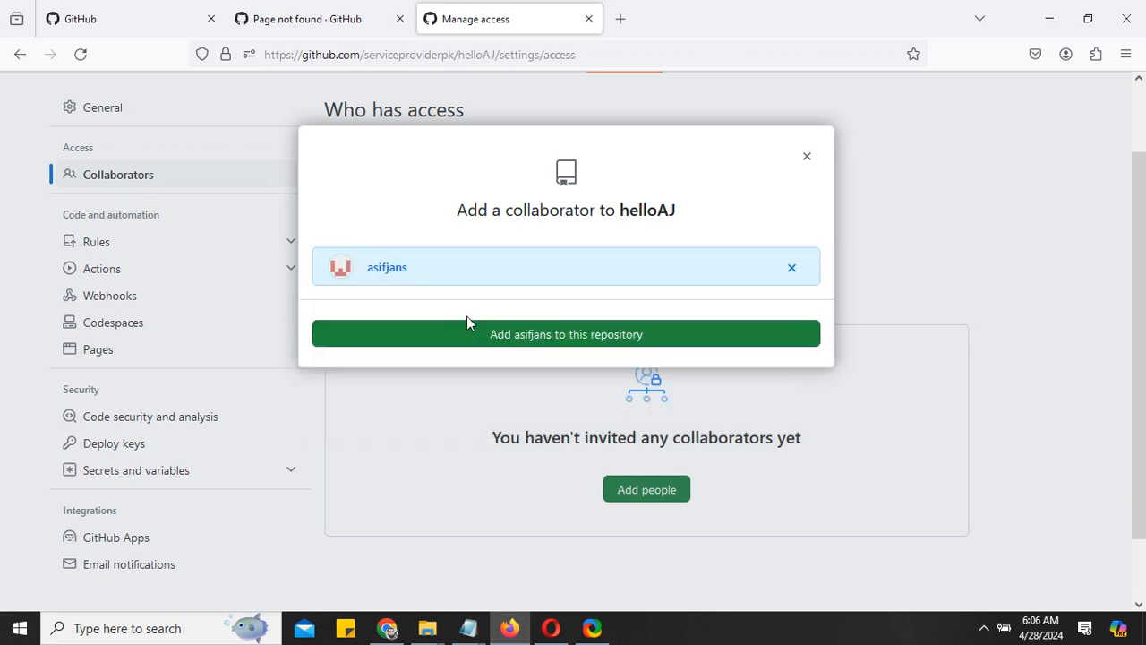
{"action": "left_click", "coordinate": [608, 337]}
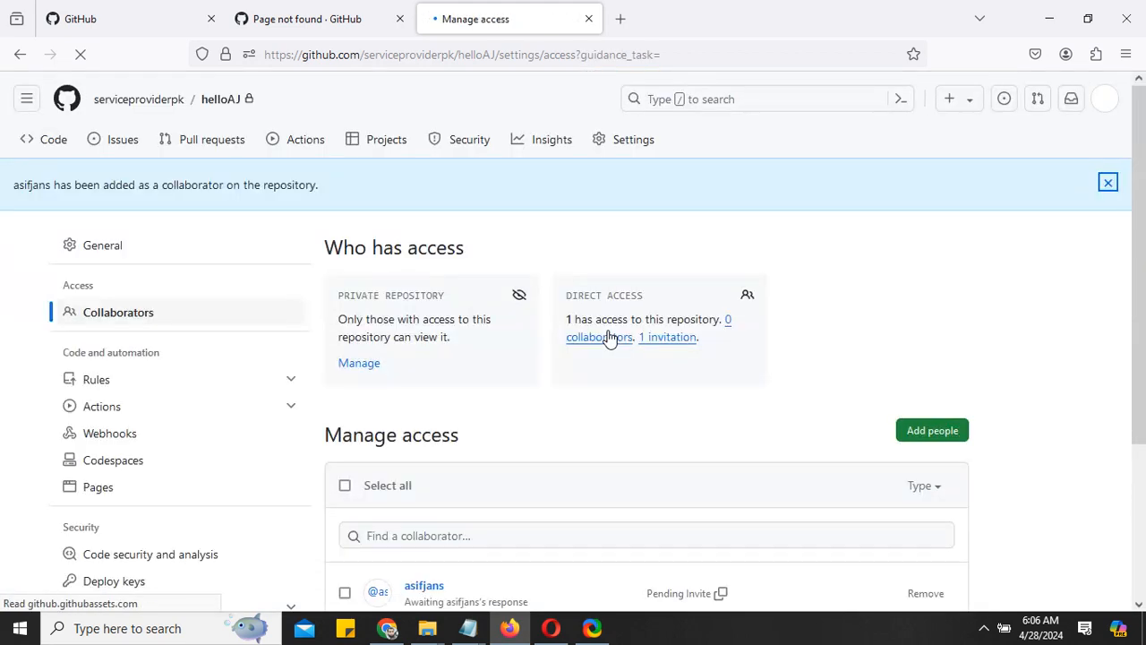
{"action": "scroll", "coordinate": [743, 346], "scroll_direction": "down", "scroll_amount": 3}
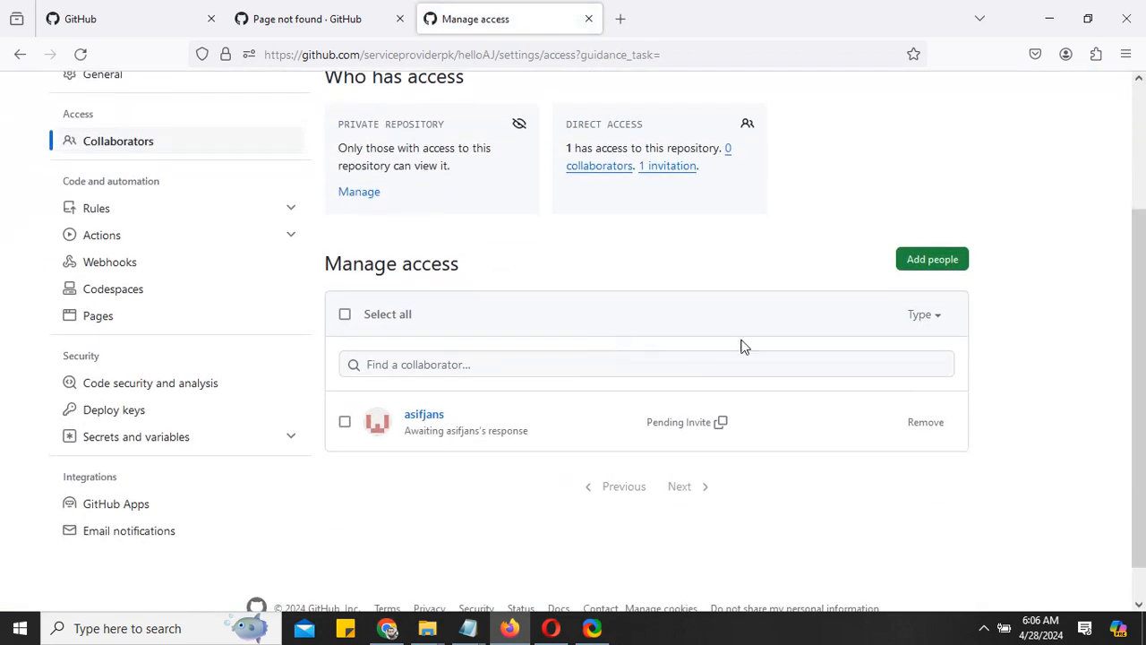
{"action": "left_click", "coordinate": [722, 424]}
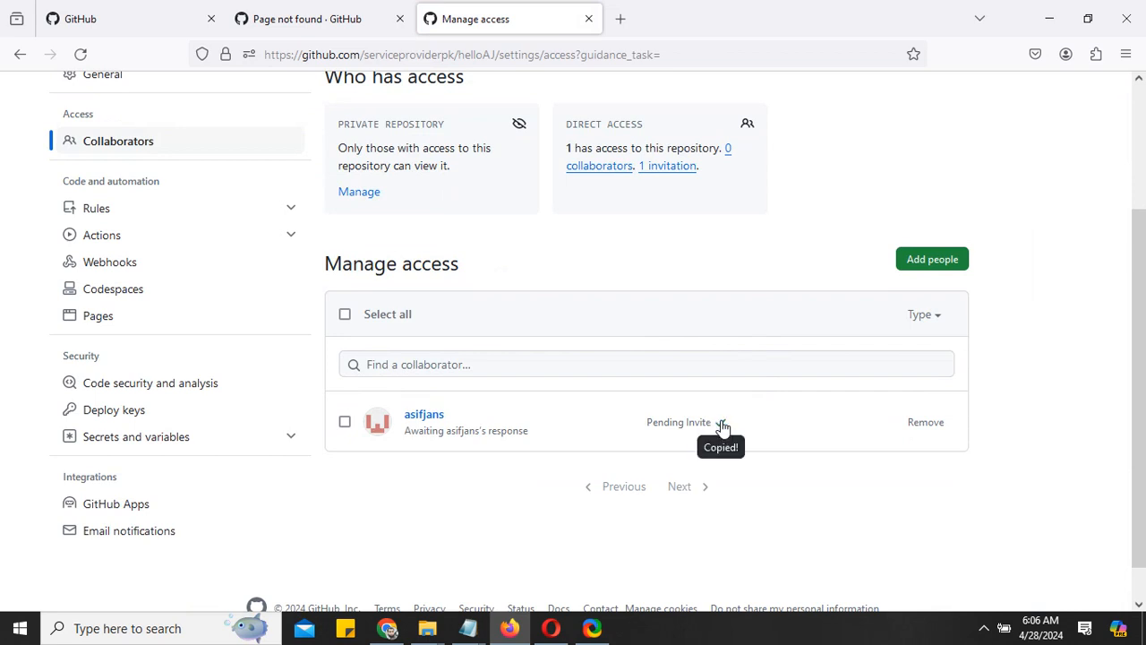
Switch to Chrome, open the copied invitation link in a new tab, and accept the invitation to collaborate on helloAJ
{"action": "left_click", "coordinate": [394, 630]}
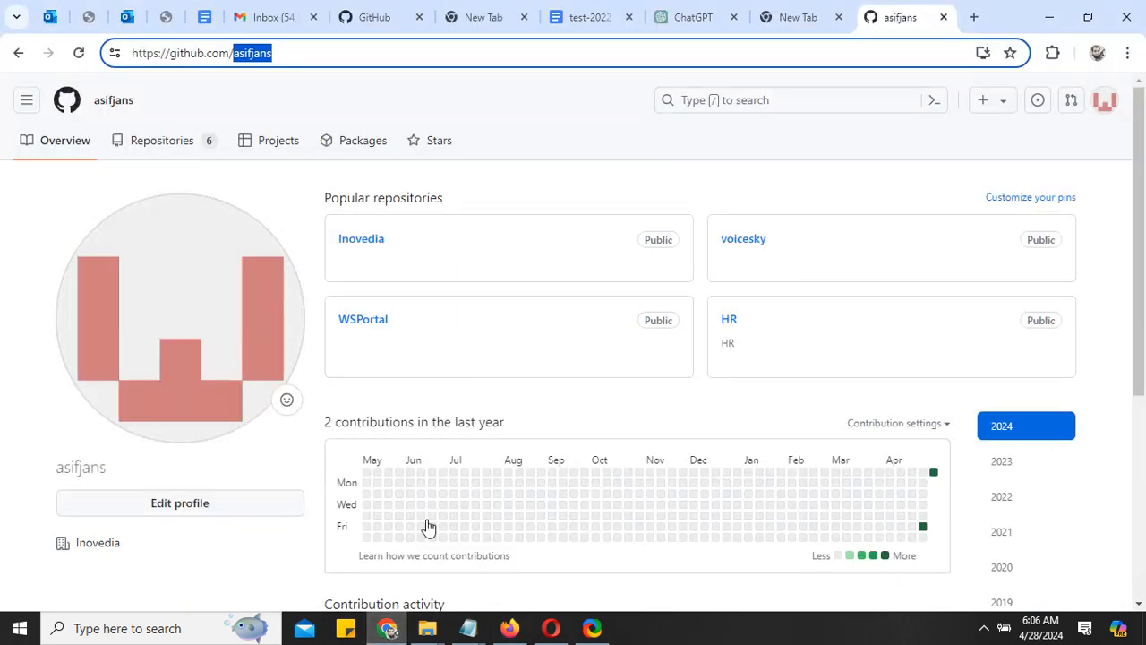
{"action": "left_click", "coordinate": [974, 18]}
{"action": "key", "text": "ctrl+v"}
{"action": "key", "text": "Return"}
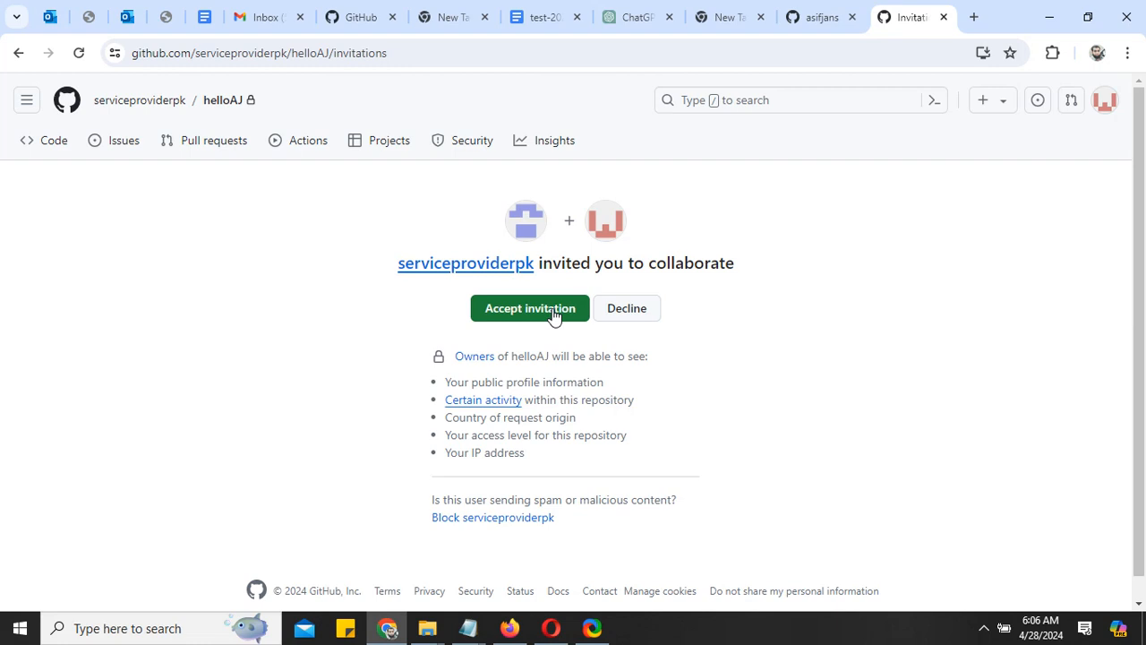
{"action": "left_click", "coordinate": [552, 313]}
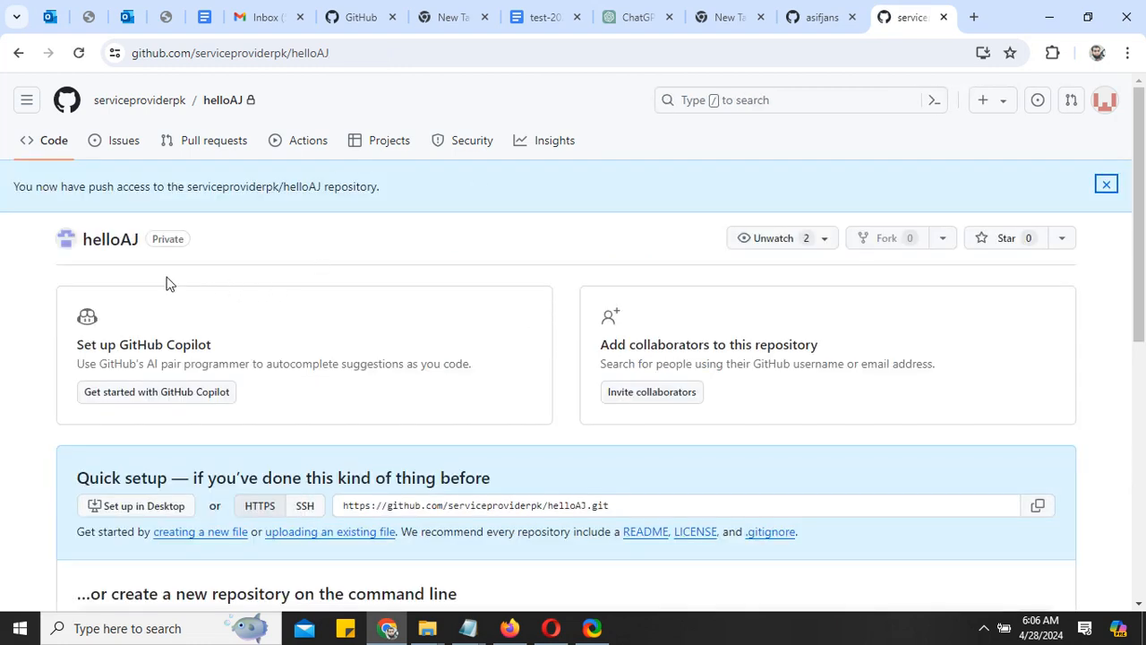
{"action": "left_click", "coordinate": [983, 627]}
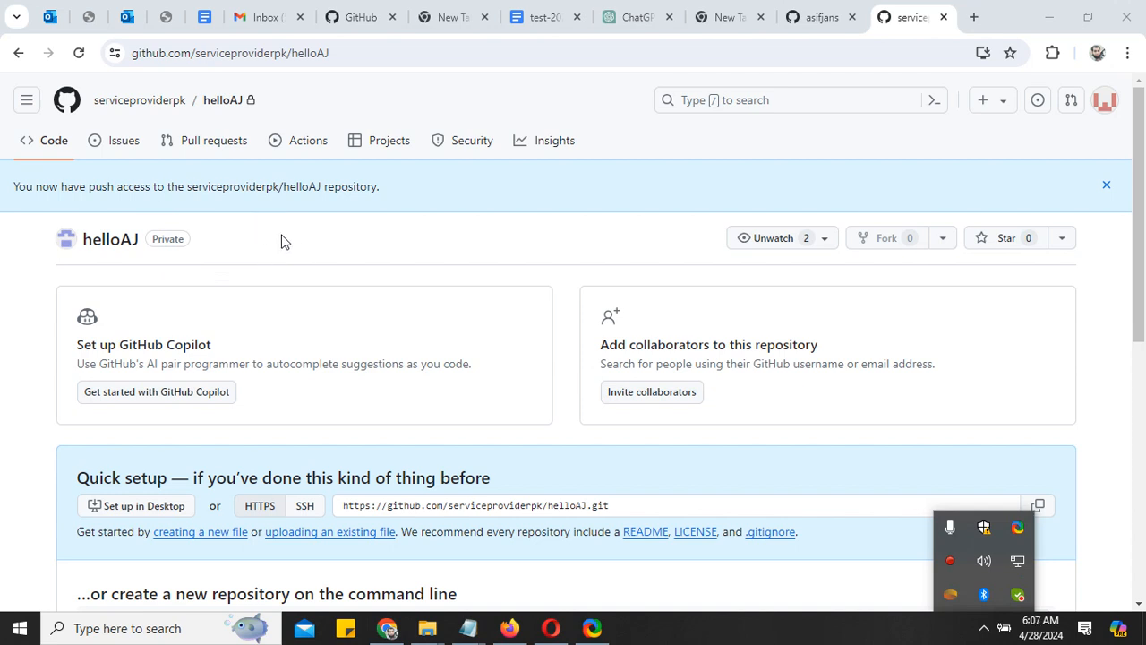
Start a new issue in the helloAJ repository and title it "This is task one"
{"action": "left_click", "coordinate": [122, 145]}
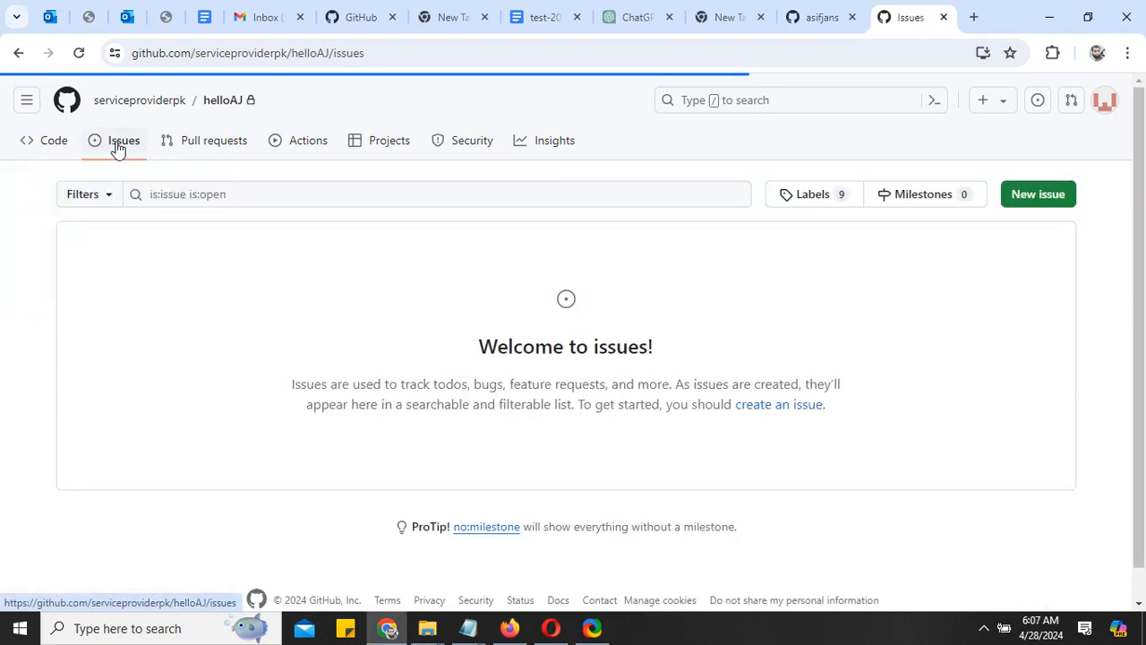
{"action": "left_click", "coordinate": [1040, 197]}
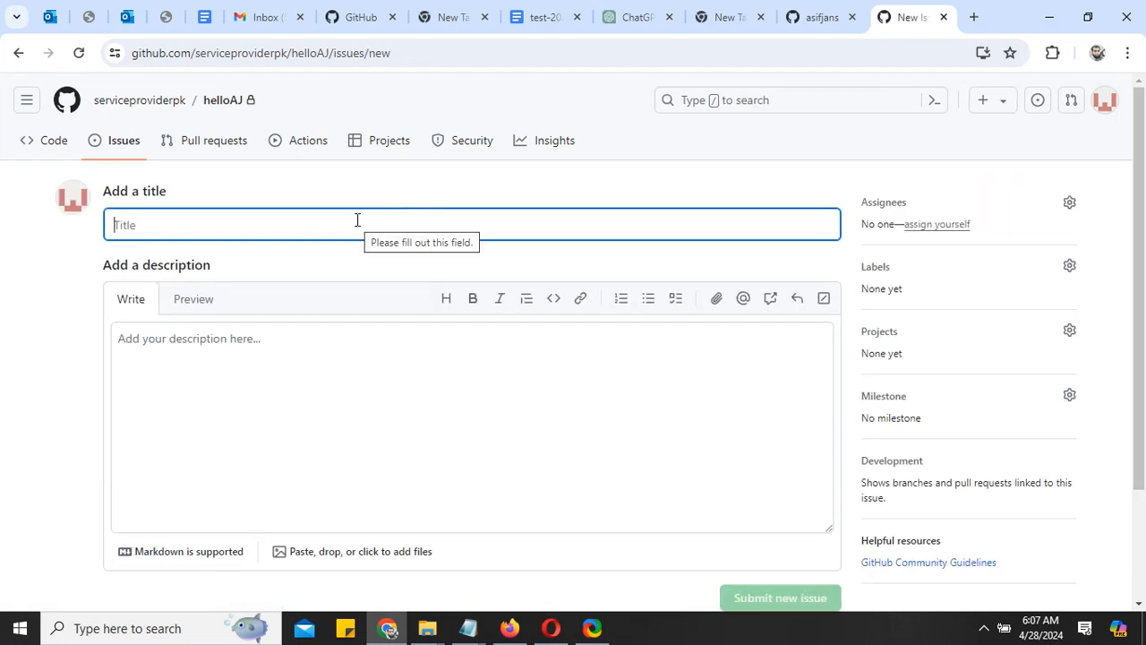
{"action": "type", "text": "This is task one"}
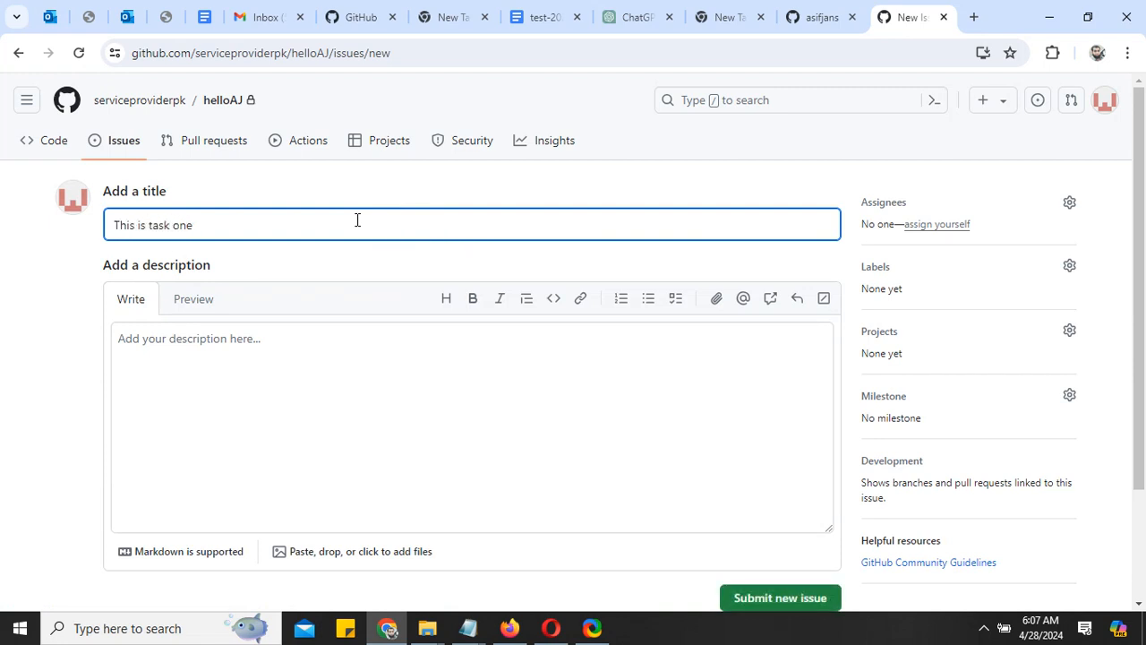
Copy the title text into the issue description and add placeholder lines "sd", "sd", "f", "s" and "asf" below a blank line
{"action": "key", "text": "ctrl+a"}
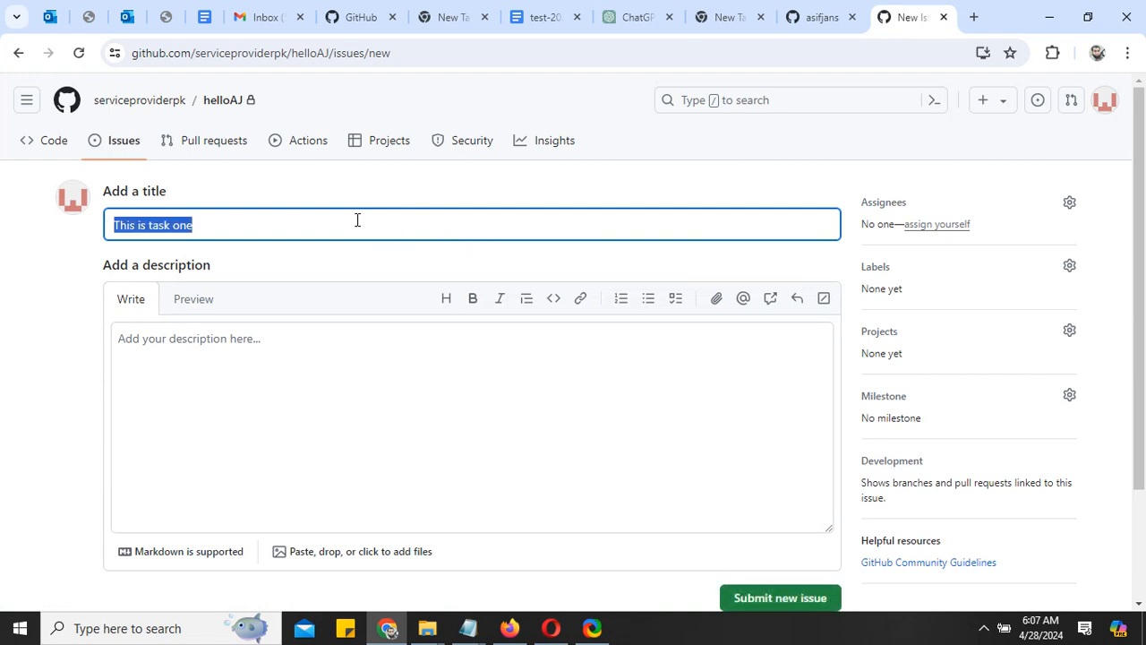
{"action": "left_click", "coordinate": [331, 400]}
{"action": "key", "text": "ctrl+v"}
{"action": "key", "text": "Return"}
{"action": "key", "text": "Return"}
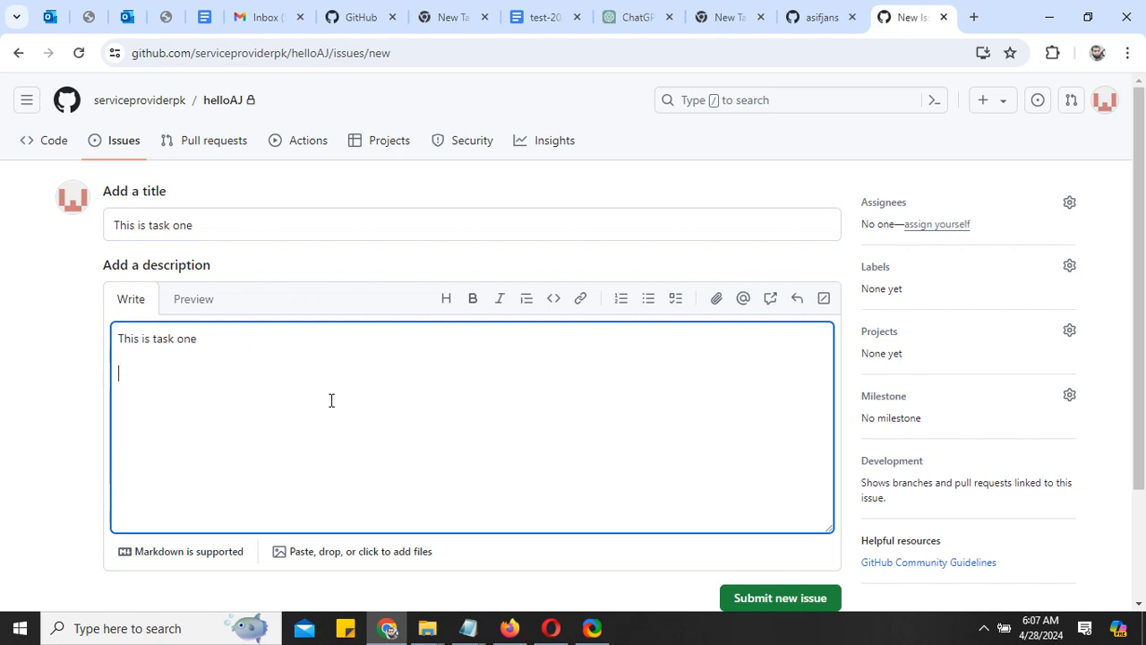
{"action": "type", "text": "sd sd"}
{"action": "key", "text": "Return"}
{"action": "type", "text": "f"}
{"action": "key", "text": "Return"}
{"action": "type", "text": "s"}
Assign the new issue to the repository owner's account
{"action": "left_click", "coordinate": [1070, 205]}
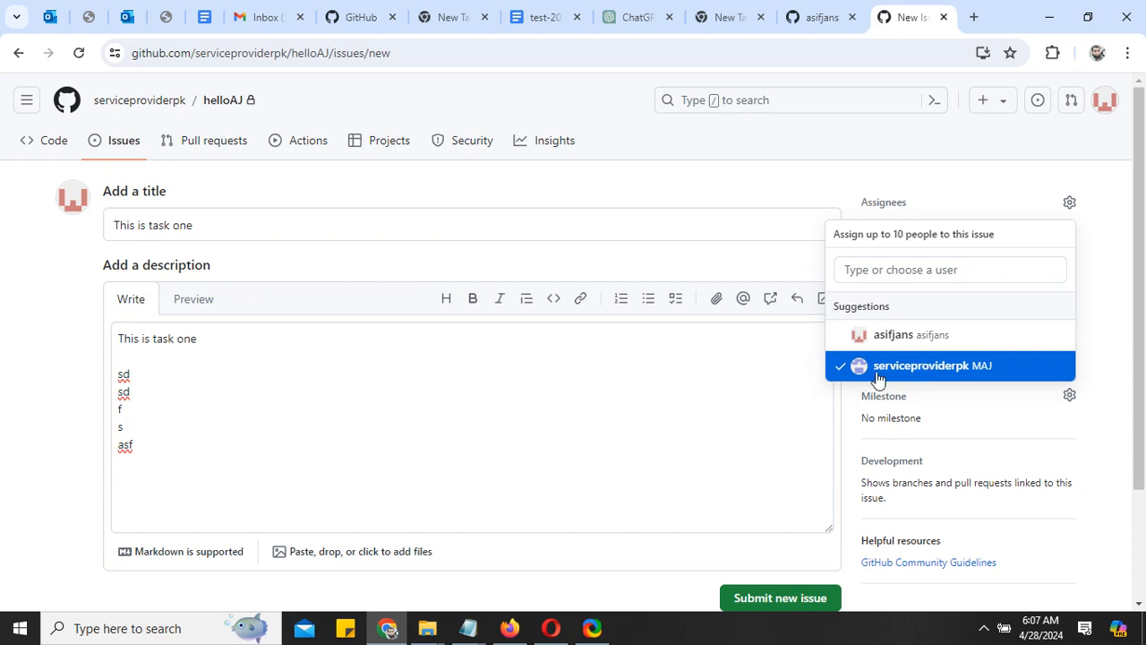
{"action": "left_click", "coordinate": [708, 385]}
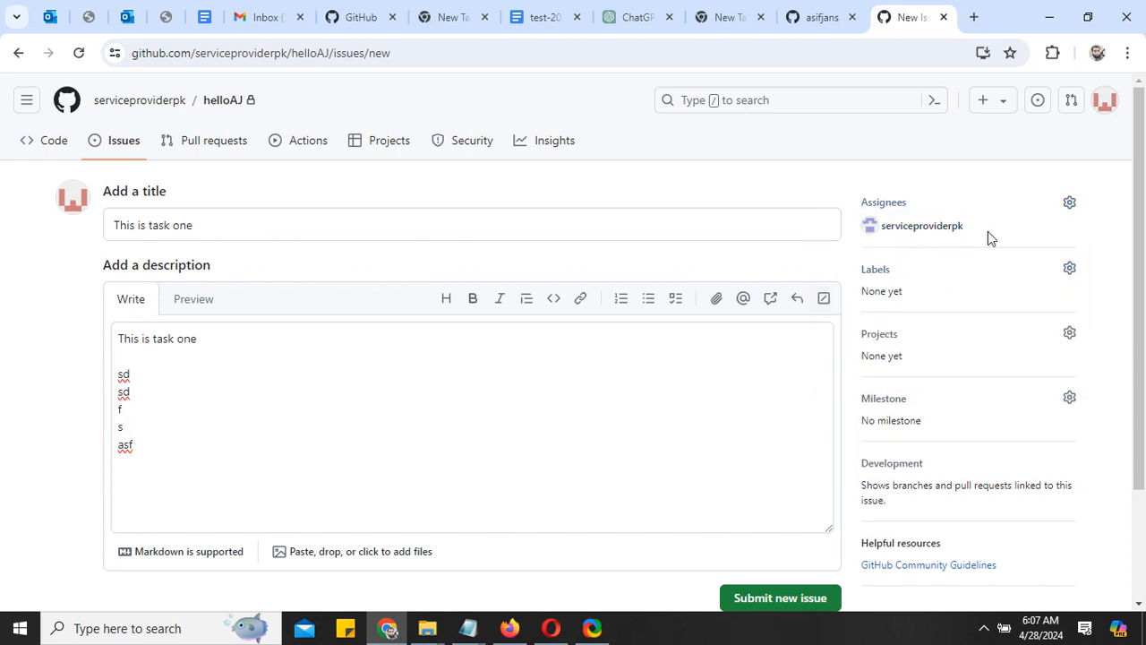
Browse the labels offered for the new issue and open the page for editing the repository's labels
{"action": "left_click", "coordinate": [1068, 268]}
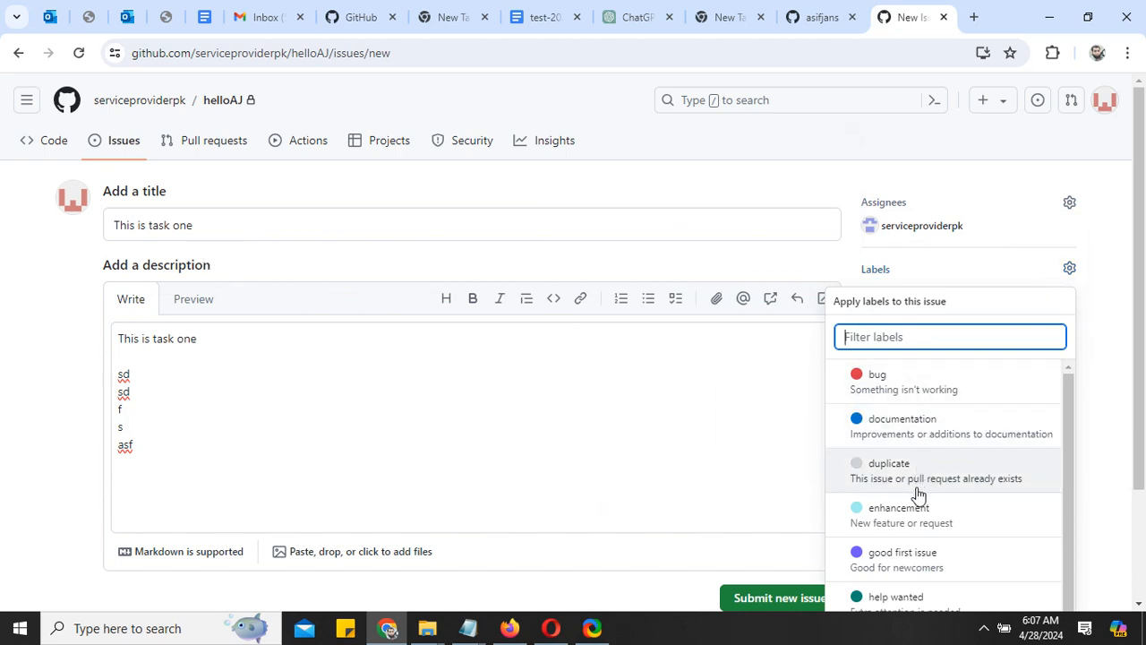
{"action": "scroll", "coordinate": [922, 493], "scroll_direction": "down", "scroll_amount": 1}
{"action": "scroll", "coordinate": [924, 501], "scroll_direction": "down", "scroll_amount": 1}
{"action": "scroll", "coordinate": [924, 493], "scroll_direction": "down", "scroll_amount": 2}
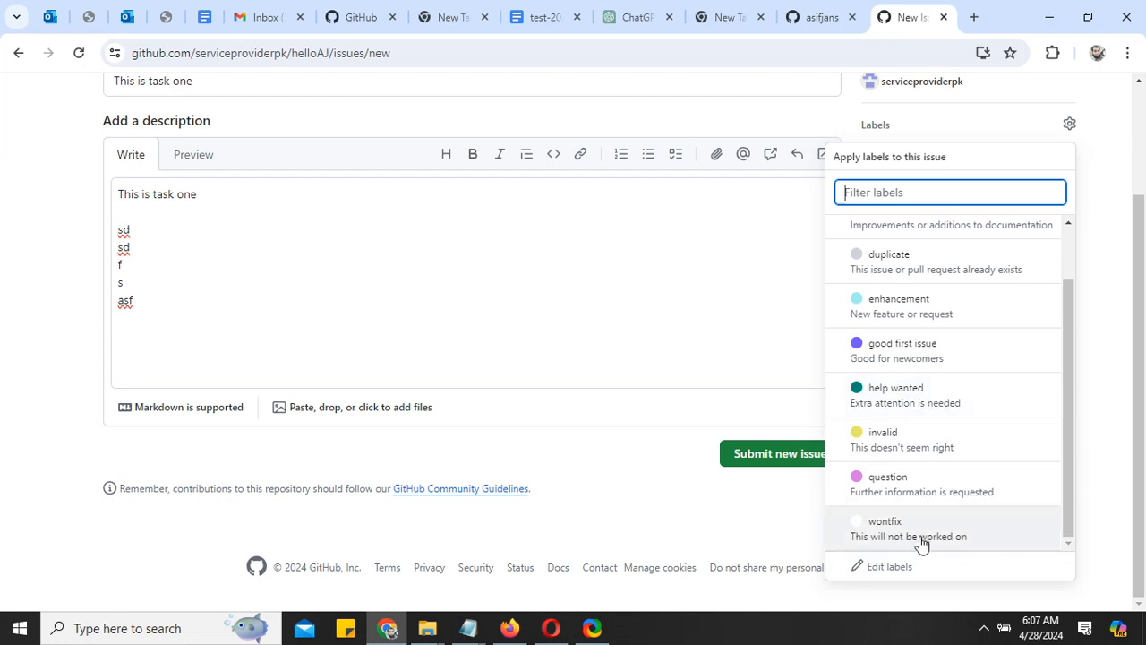
{"action": "left_click", "coordinate": [909, 567]}
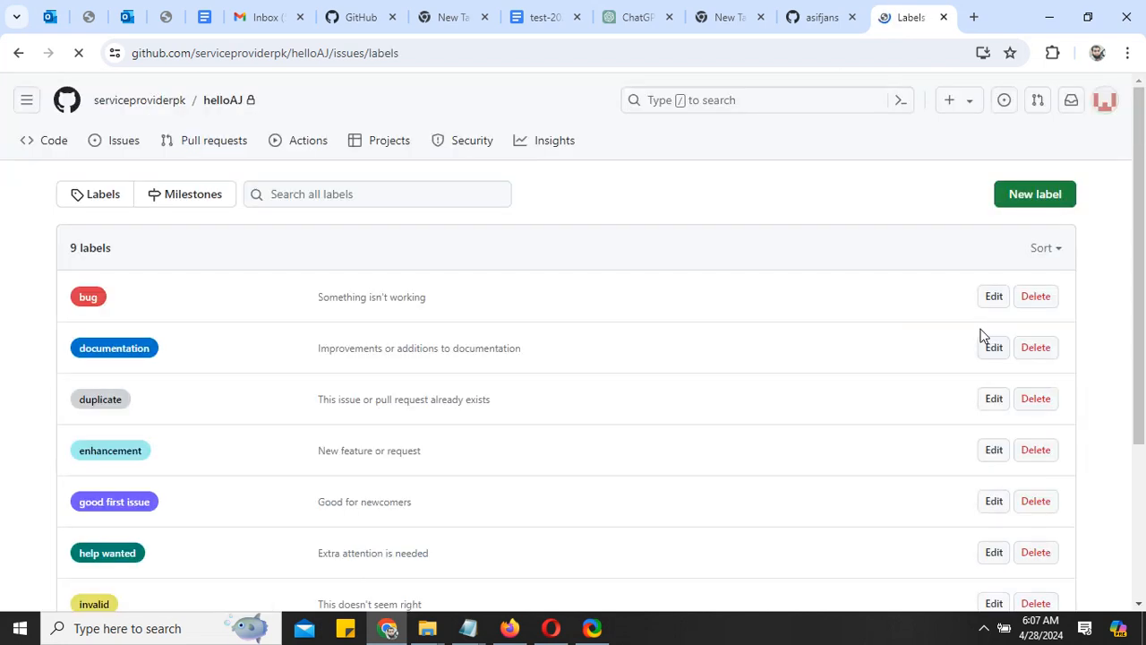
Review the repository's existing labels and create a new label named "New Features" without a description
{"action": "scroll", "coordinate": [266, 321], "scroll_direction": "down", "scroll_amount": 3}
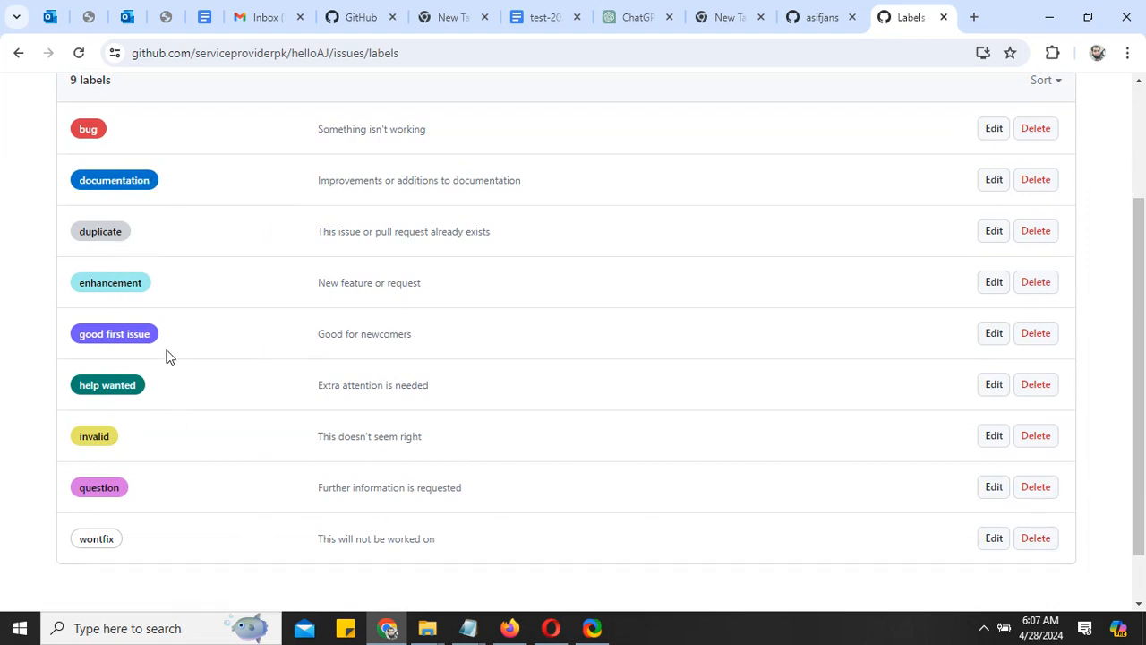
{"action": "scroll", "coordinate": [166, 356], "scroll_direction": "up", "scroll_amount": 2}
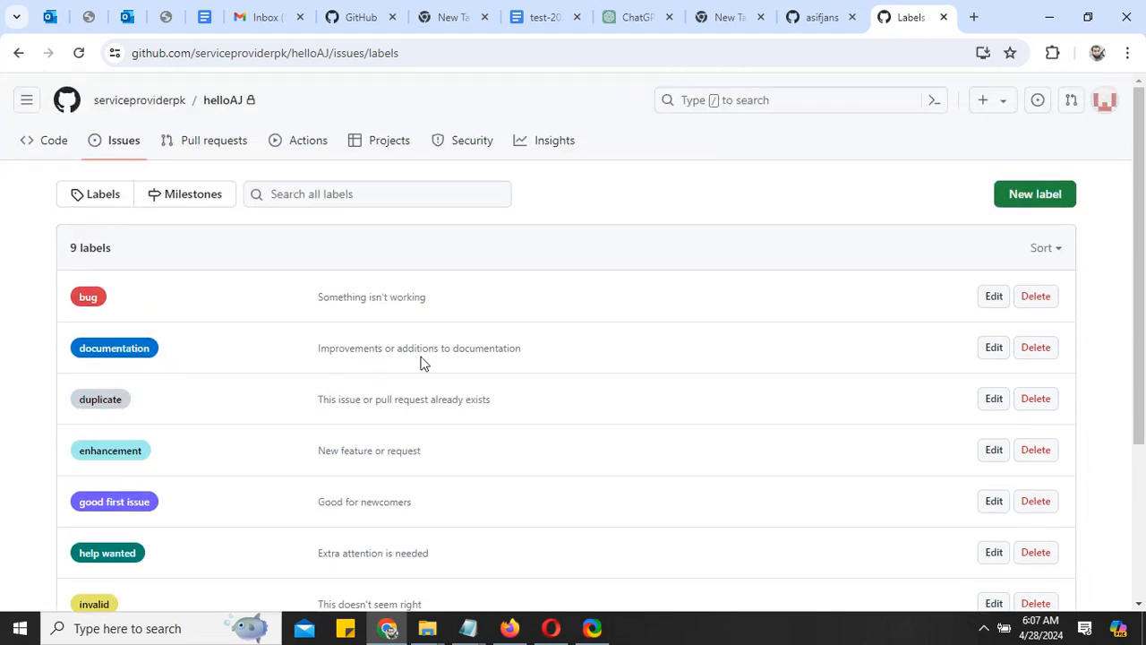
{"action": "scroll", "coordinate": [424, 362], "scroll_direction": "down", "scroll_amount": 1}
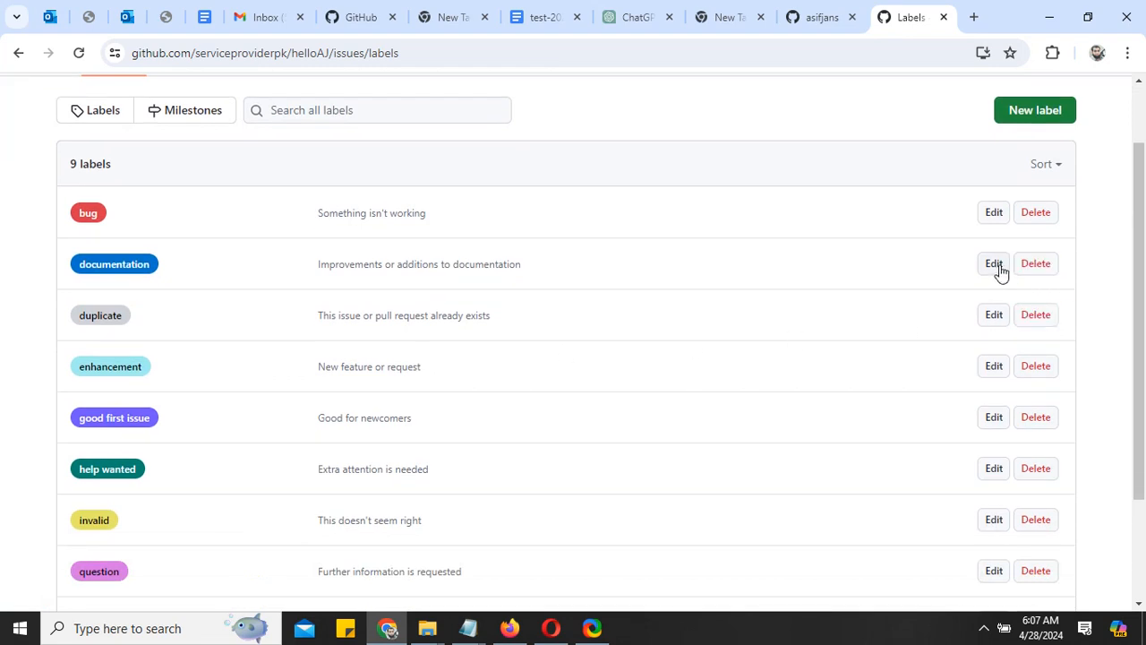
{"action": "scroll", "coordinate": [615, 335], "scroll_direction": "up", "scroll_amount": 1}
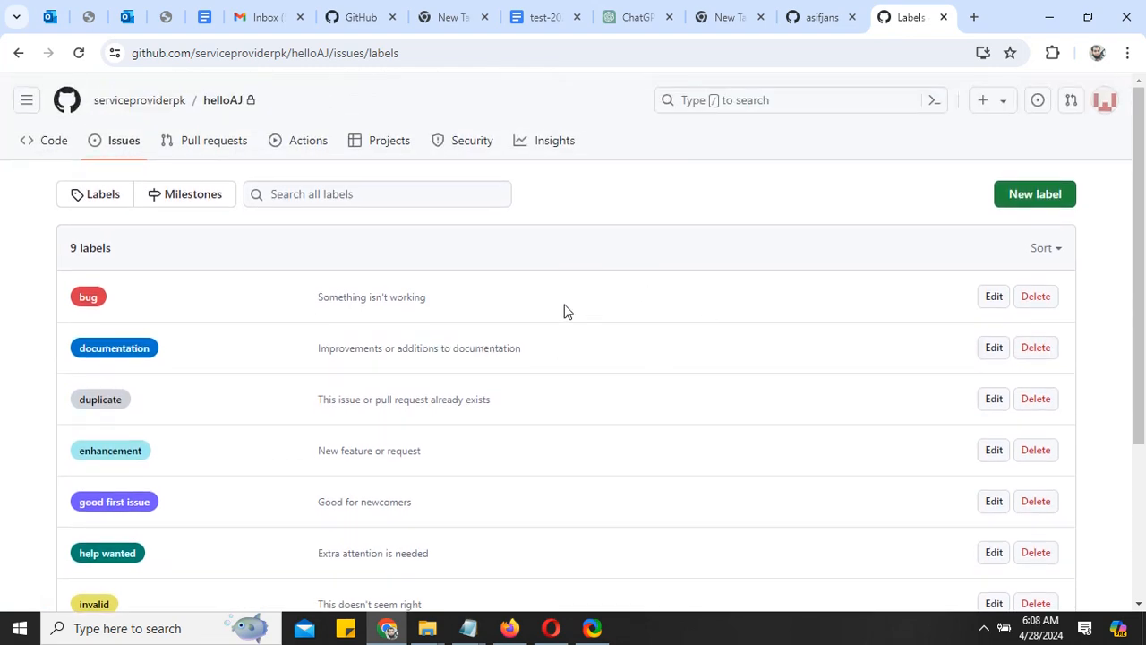
{"action": "left_click", "coordinate": [1033, 199]}
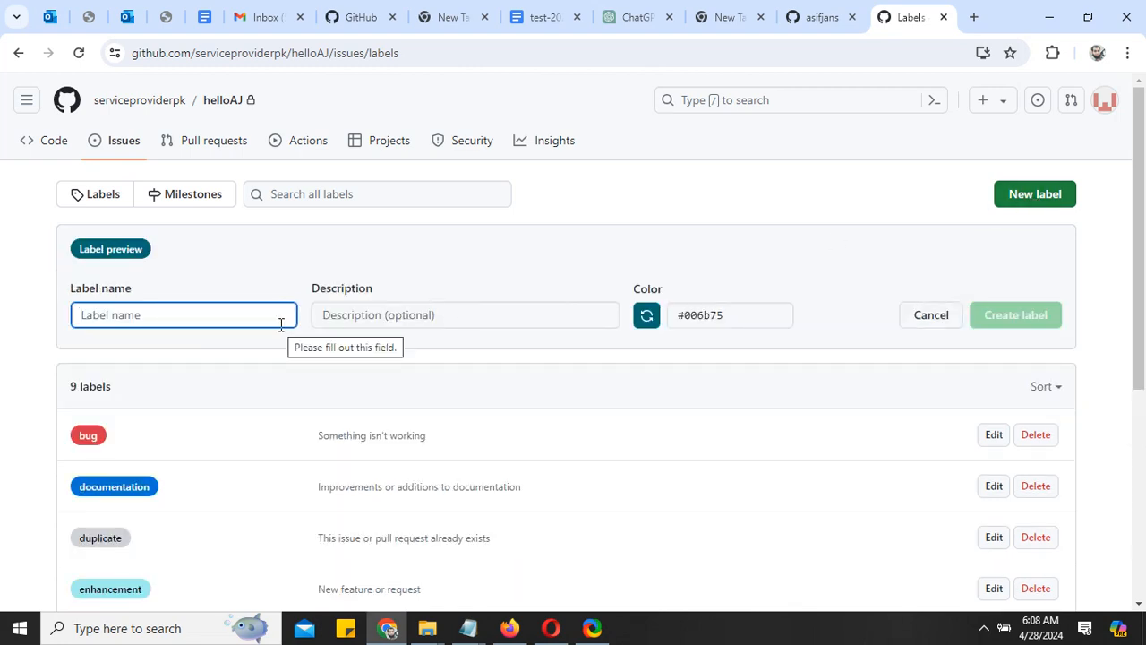
{"action": "type", "text": "New Features"}
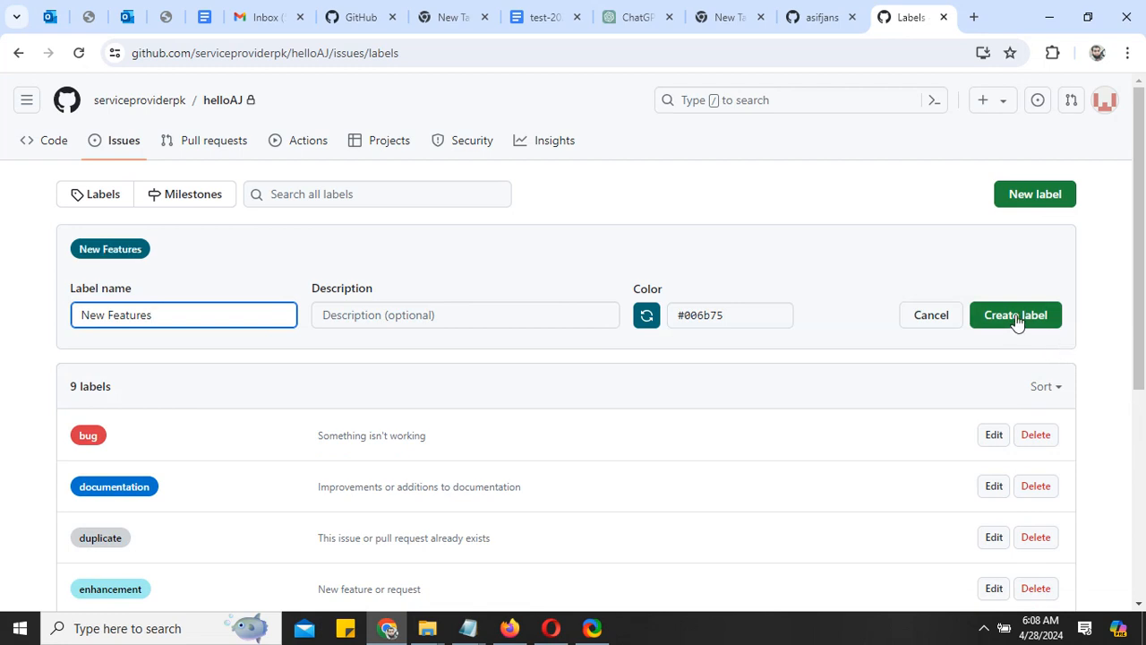
{"action": "left_click", "coordinate": [1016, 318]}
Create another repository label named "UI issue", leaving its description empty
{"action": "scroll", "coordinate": [212, 472], "scroll_direction": "down", "scroll_amount": 1}
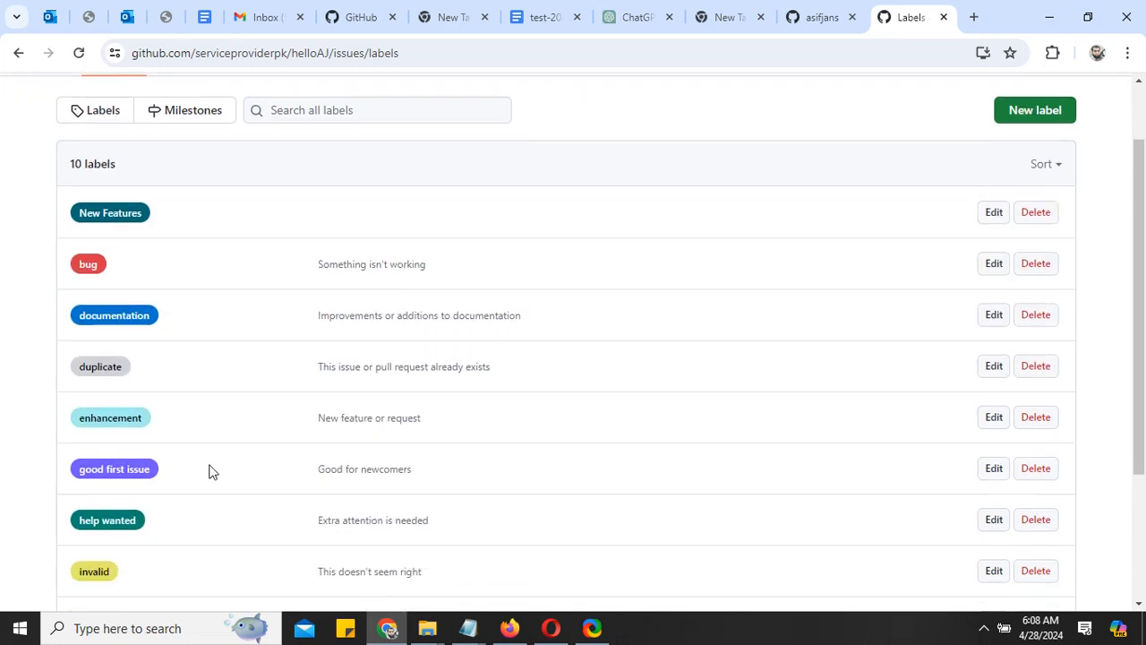
{"action": "scroll", "coordinate": [534, 377], "scroll_direction": "up", "scroll_amount": 1}
{"action": "left_click", "coordinate": [1027, 203]}
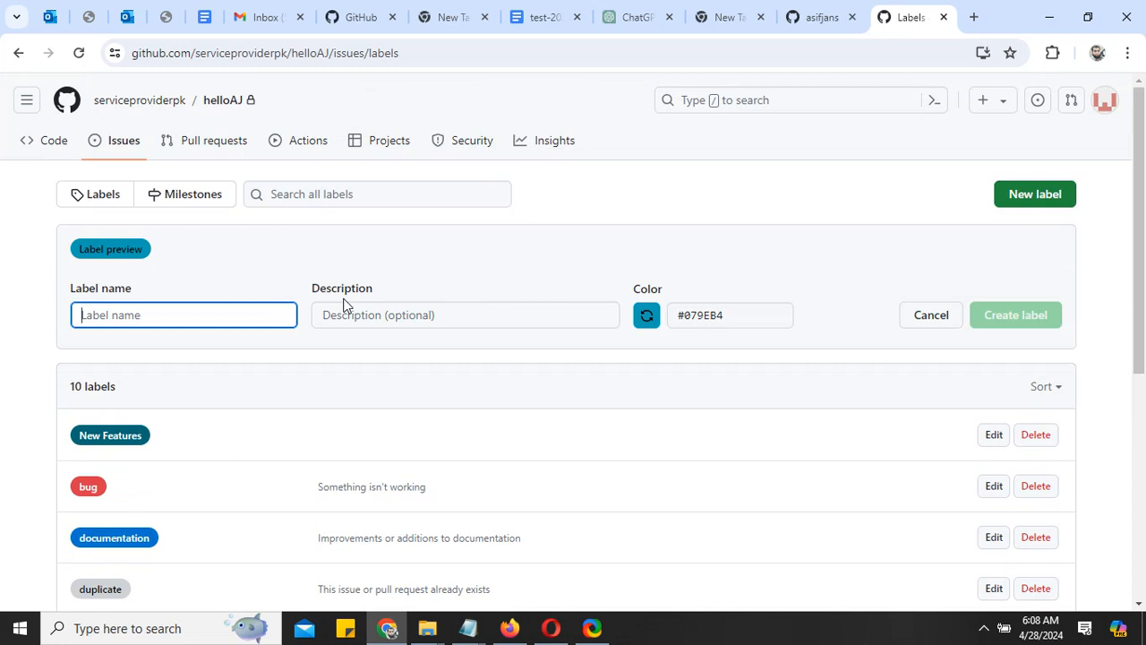
{"action": "type", "text": "UI issue"}
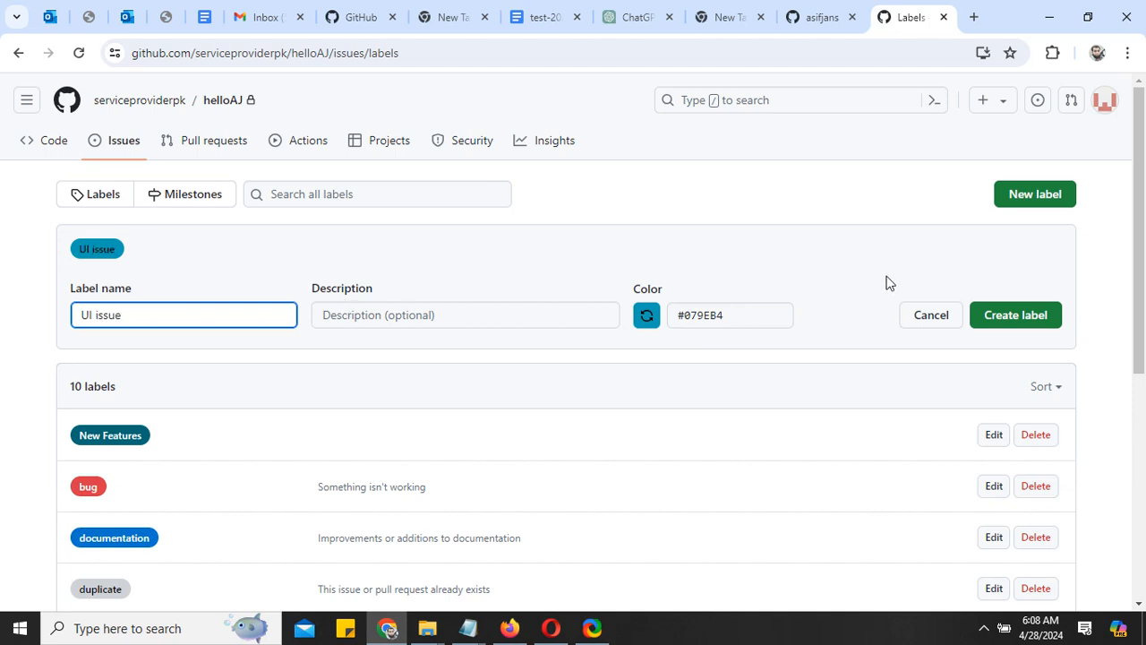
{"action": "left_click", "coordinate": [1003, 317]}
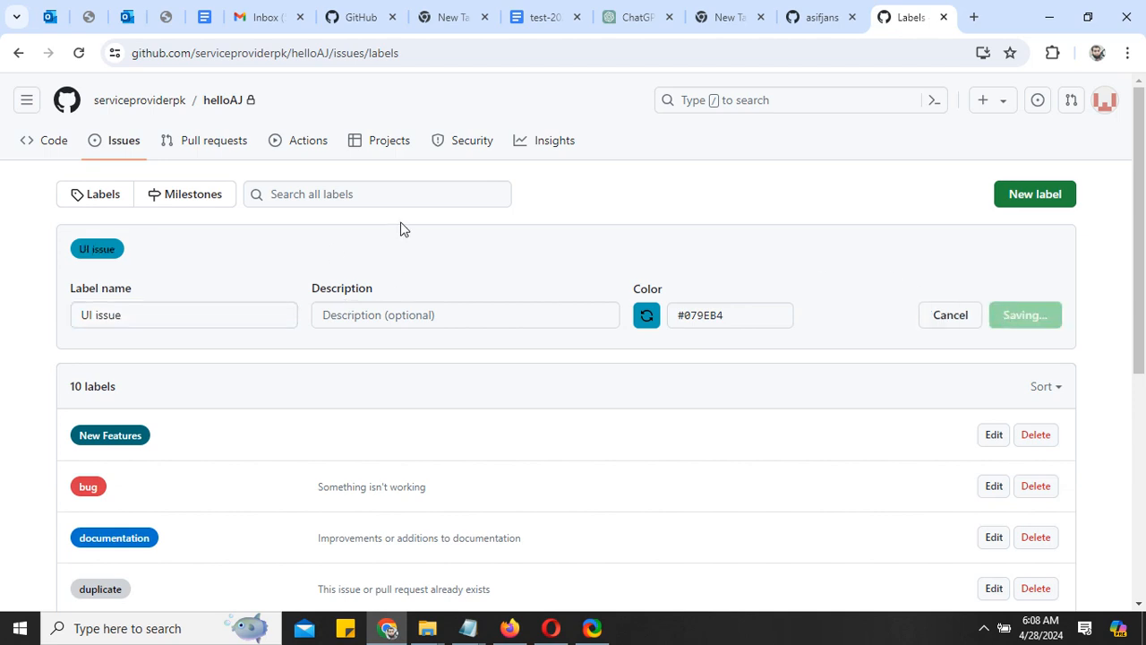
Return to helloAJ's issues by way of the repository owner's profile and reopen the new issue form with the draft
{"action": "left_click", "coordinate": [131, 152]}
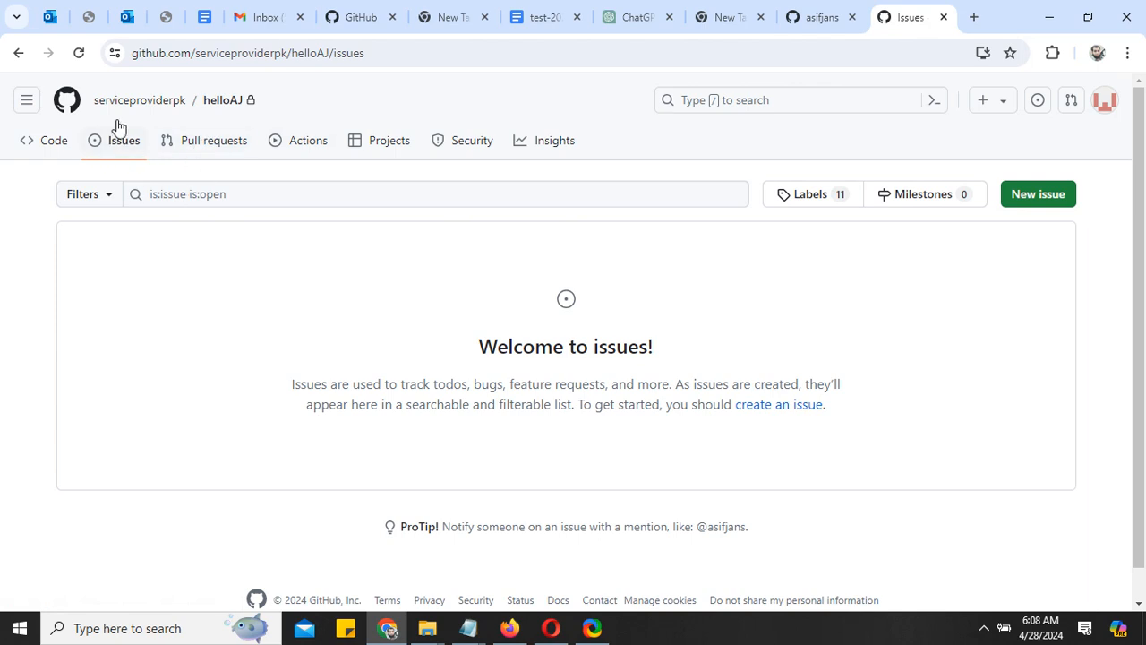
{"action": "left_click", "coordinate": [140, 102]}
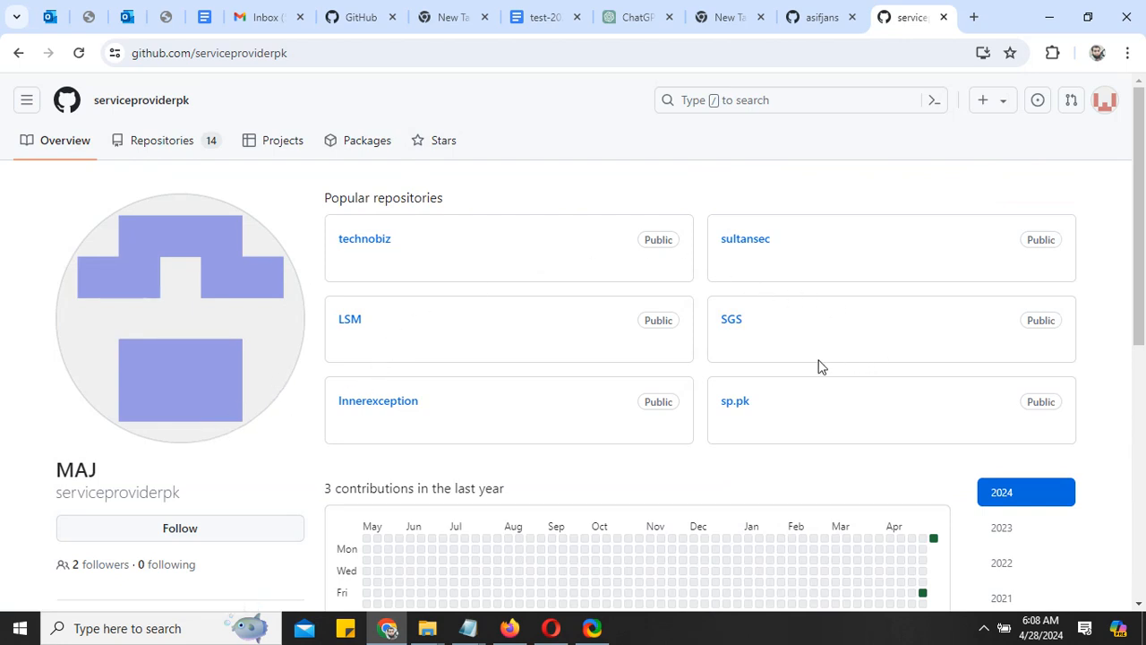
{"action": "scroll", "coordinate": [818, 365], "scroll_direction": "down", "scroll_amount": 4}
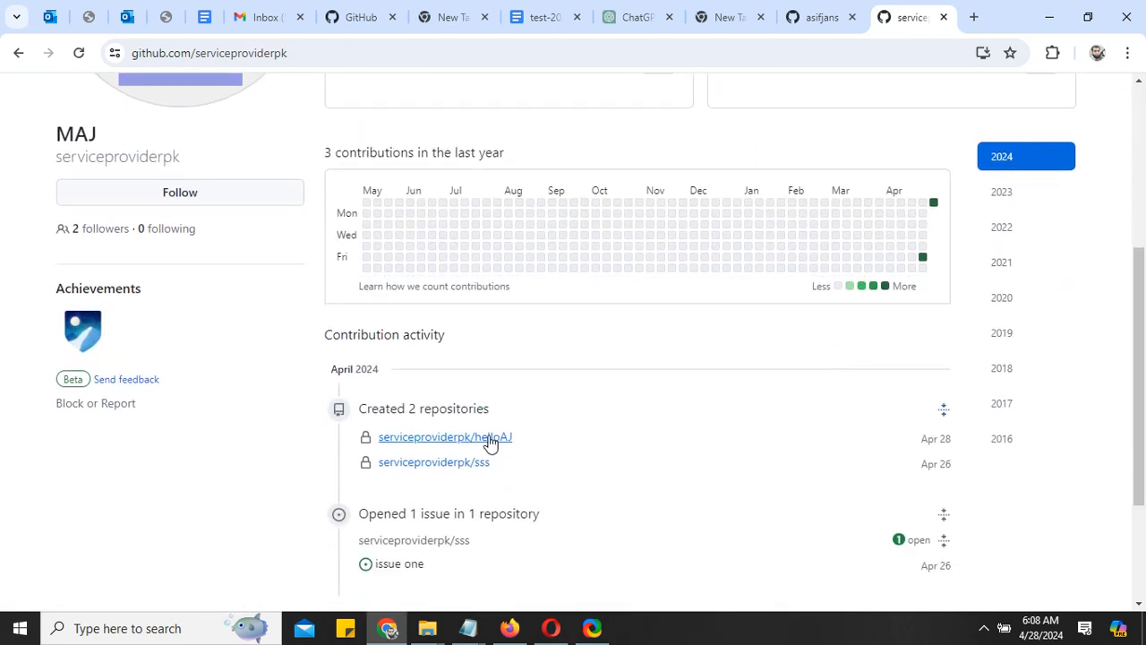
{"action": "left_click", "coordinate": [492, 437]}
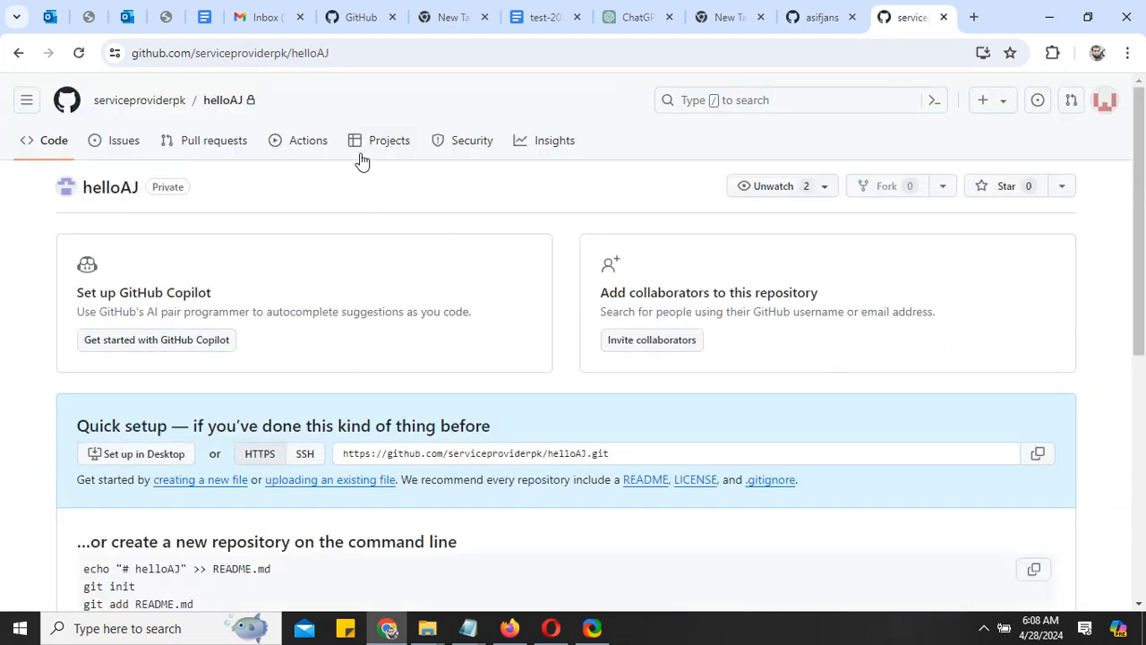
{"action": "left_click", "coordinate": [124, 150]}
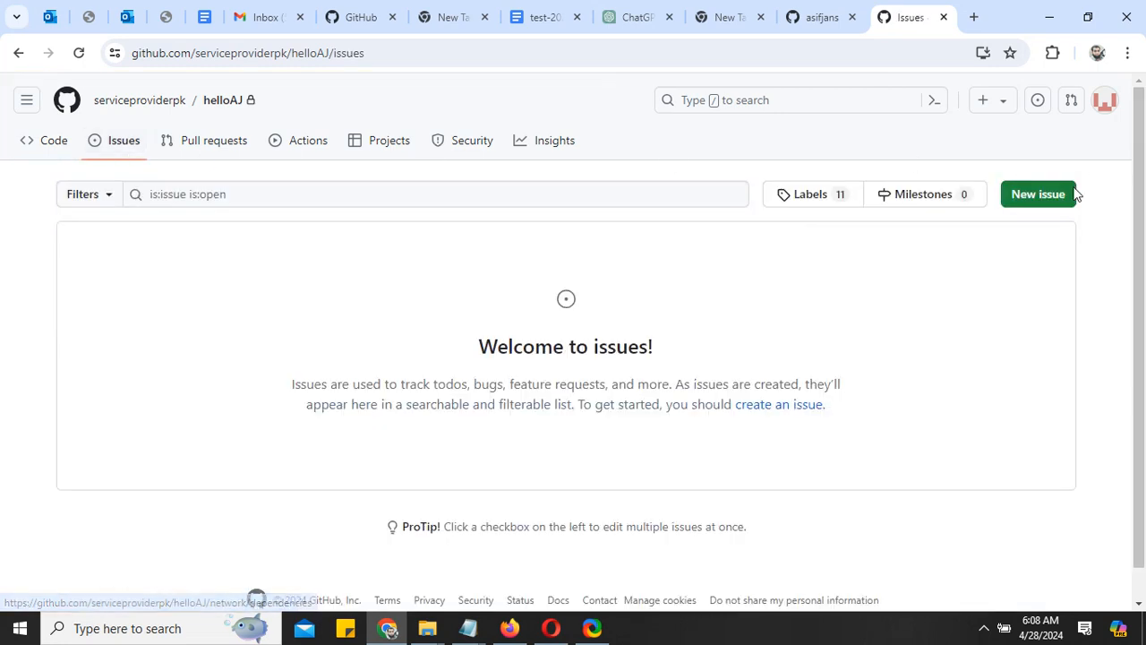
{"action": "left_click", "coordinate": [1050, 198]}
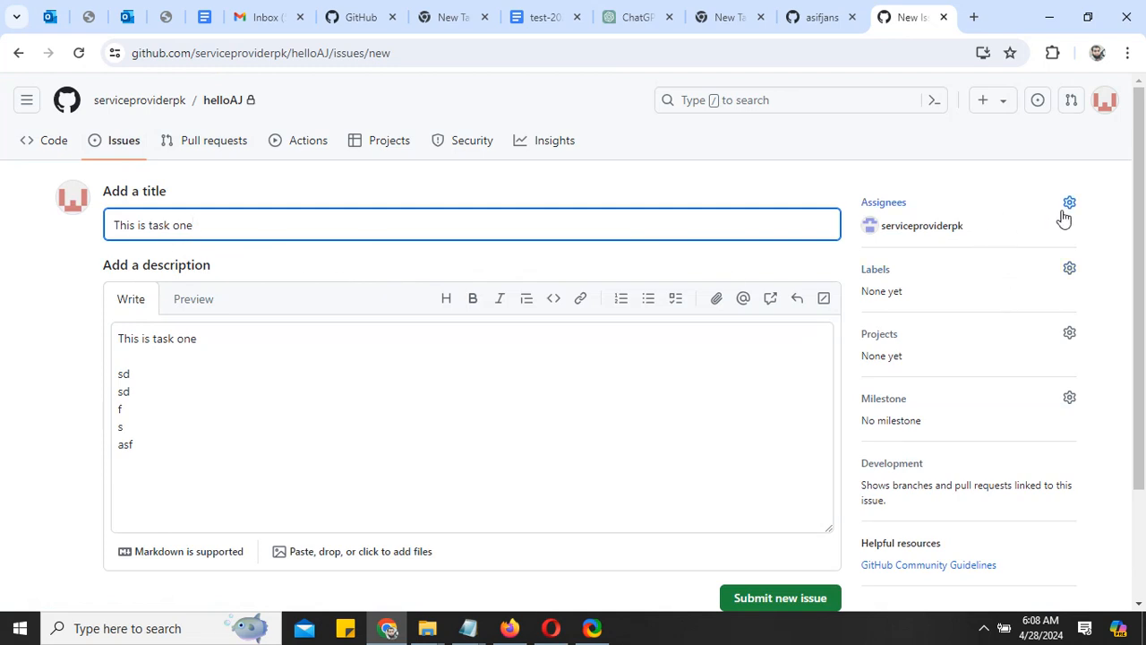
Apply the "UI issue" label to the draft issue "This is task one"
{"action": "left_click", "coordinate": [1070, 270]}
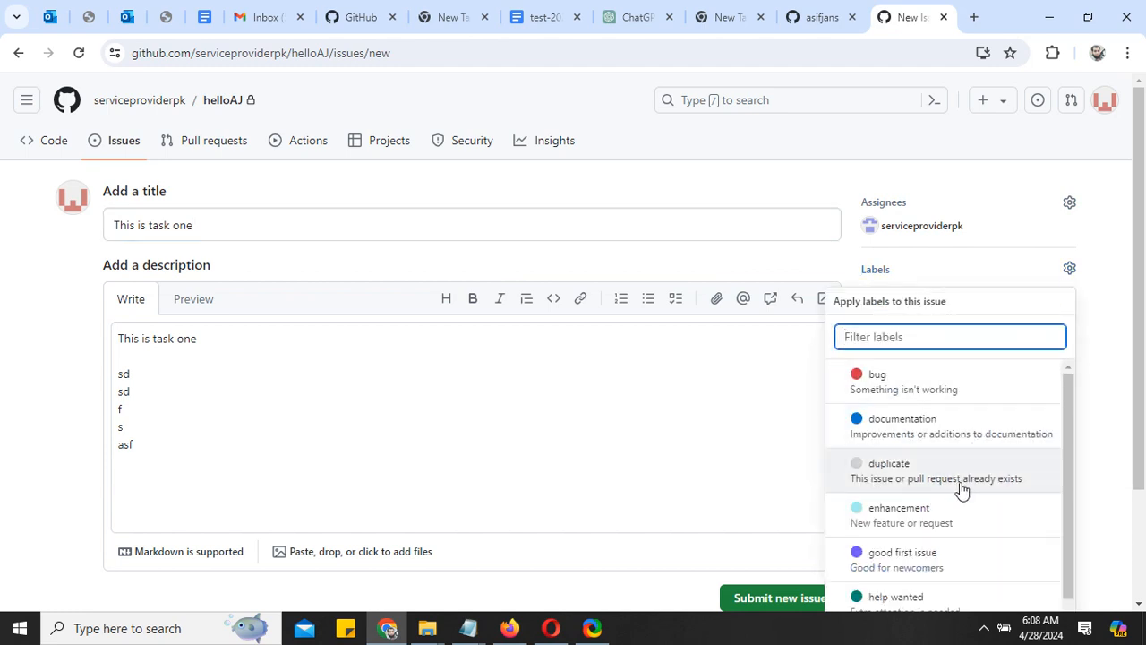
{"action": "scroll", "coordinate": [985, 489], "scroll_direction": "down", "scroll_amount": 2}
{"action": "scroll", "coordinate": [956, 504], "scroll_direction": "down", "scroll_amount": 1}
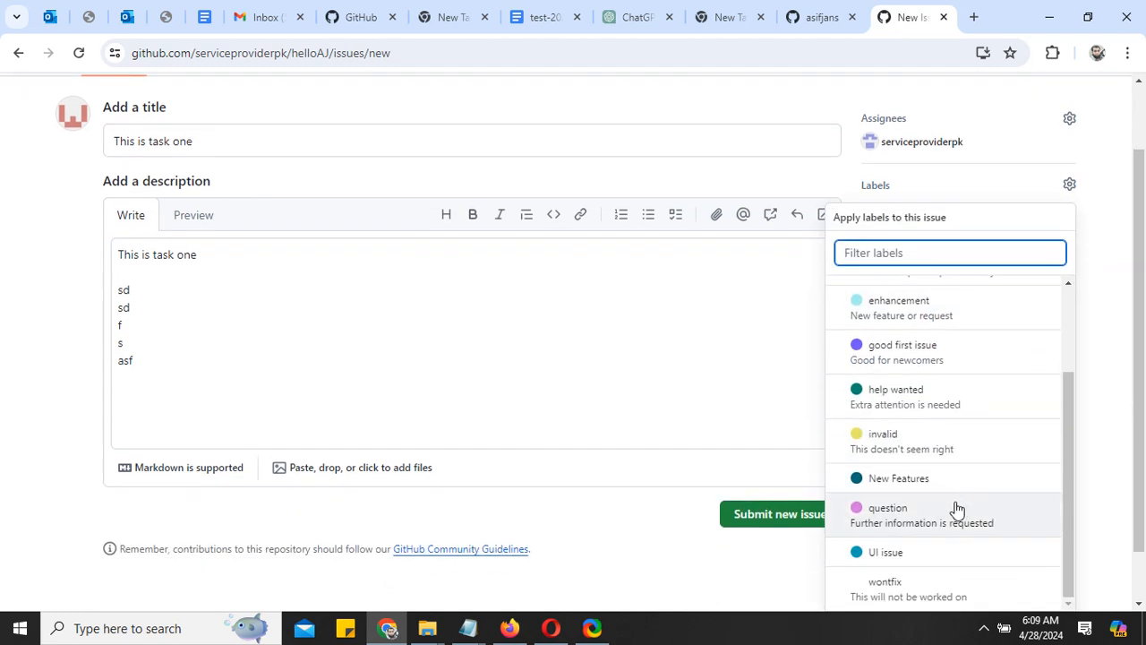
{"action": "left_click", "coordinate": [927, 554]}
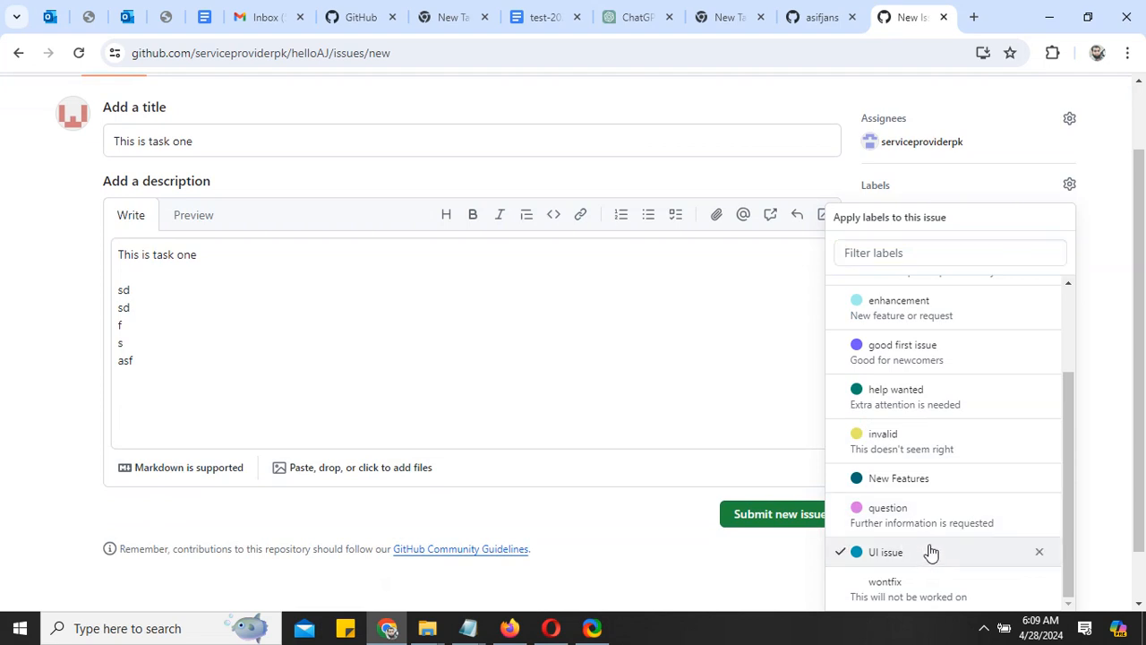
{"action": "left_click", "coordinate": [729, 371]}
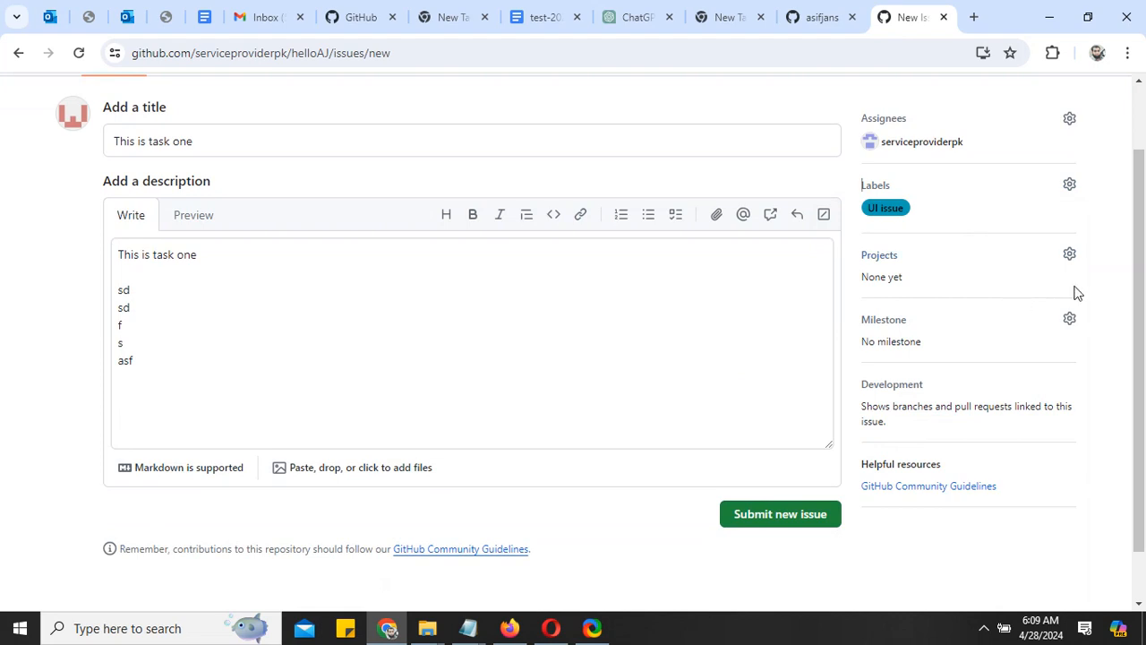
Check the available projects and milestones without choosing any, and submit the issue "This is task one"
{"action": "left_click", "coordinate": [1071, 256]}
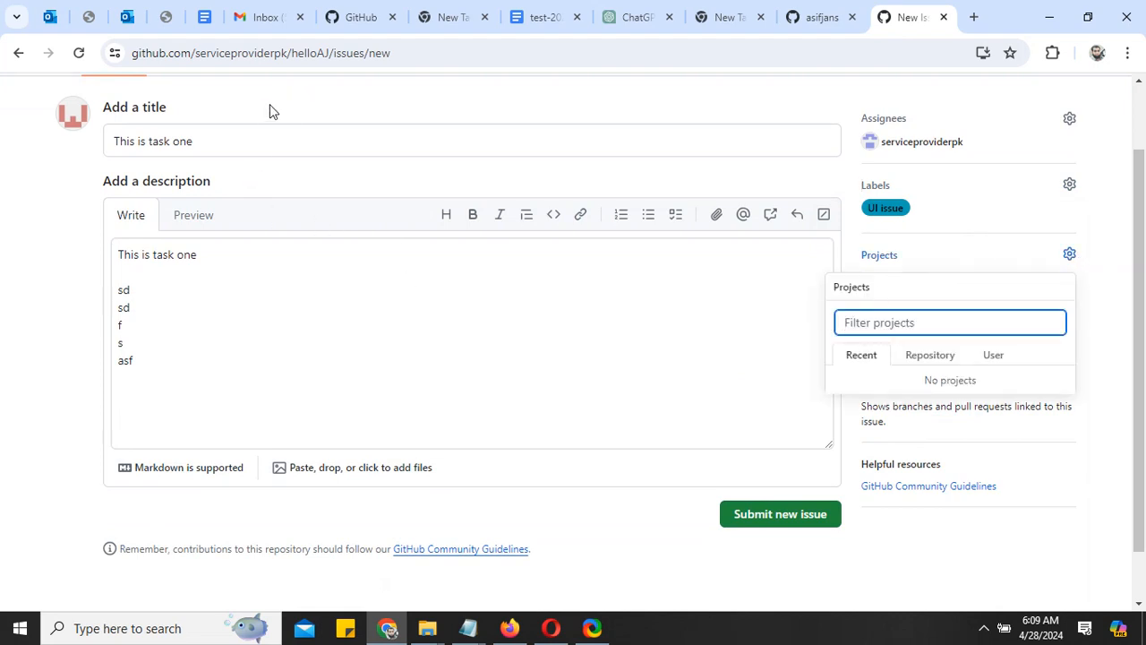
{"action": "key", "text": "Escape"}
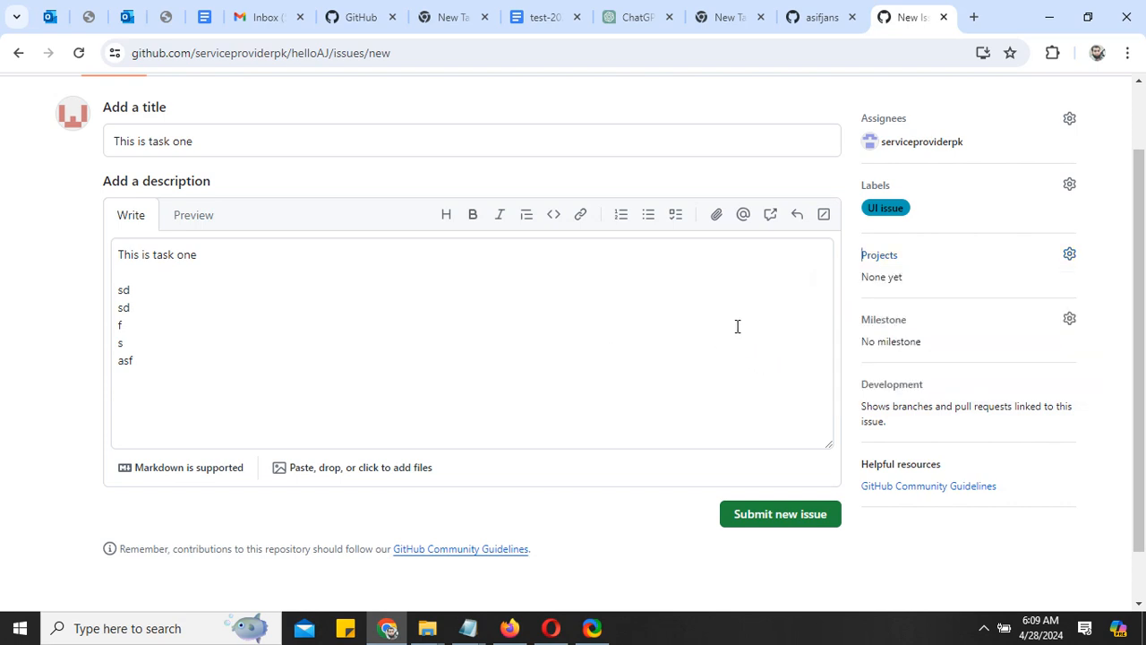
{"action": "left_click", "coordinate": [1078, 331]}
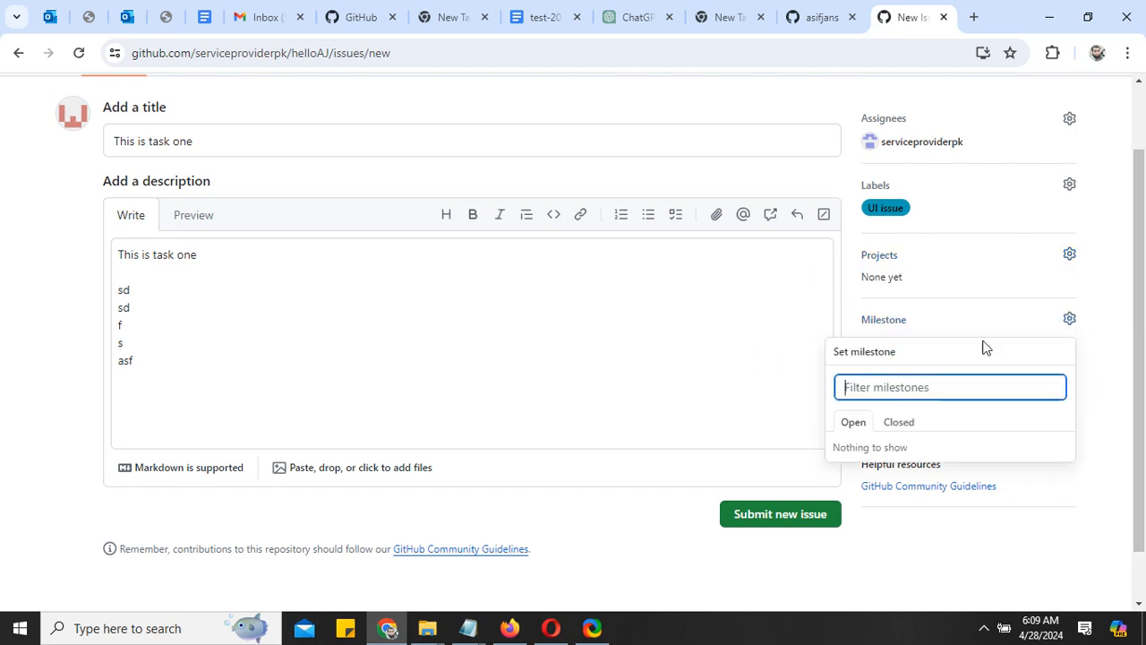
{"action": "left_click", "coordinate": [616, 336]}
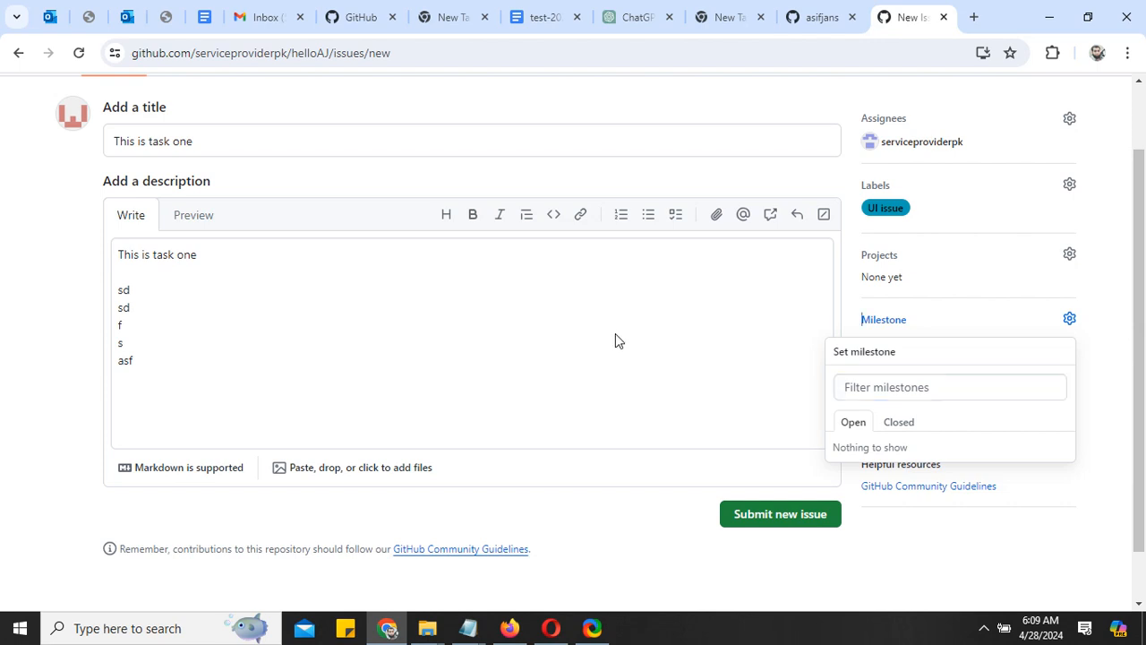
{"action": "left_click", "coordinate": [783, 515]}
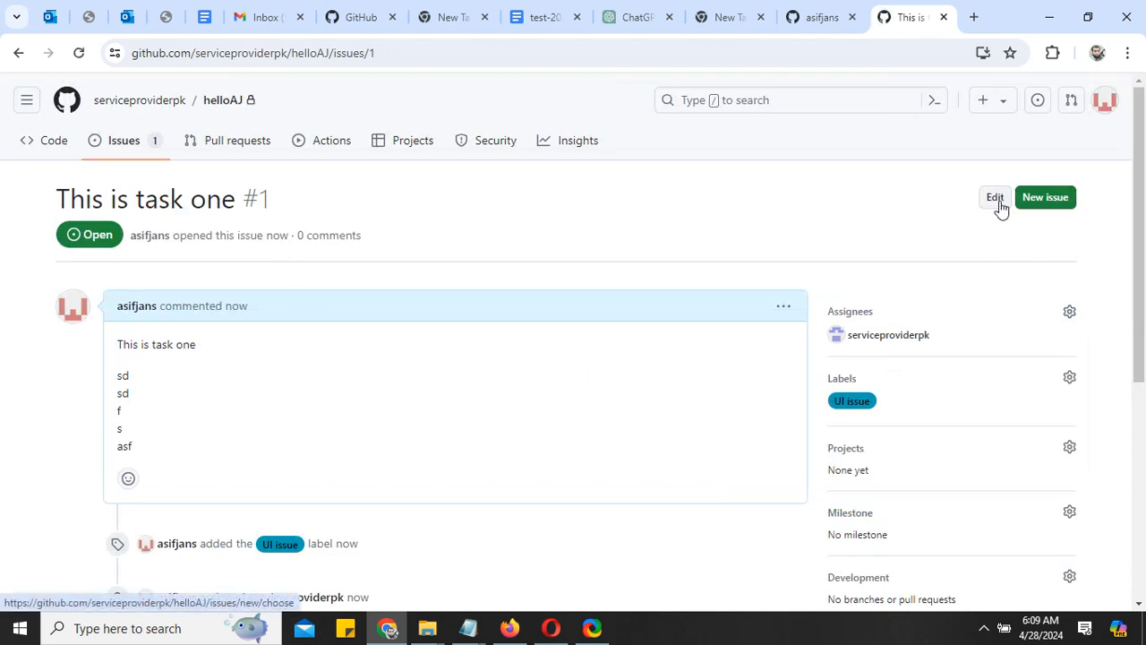
Create a second issue titled "Task 2" with no description, assignee or label
{"action": "left_click", "coordinate": [1050, 204]}
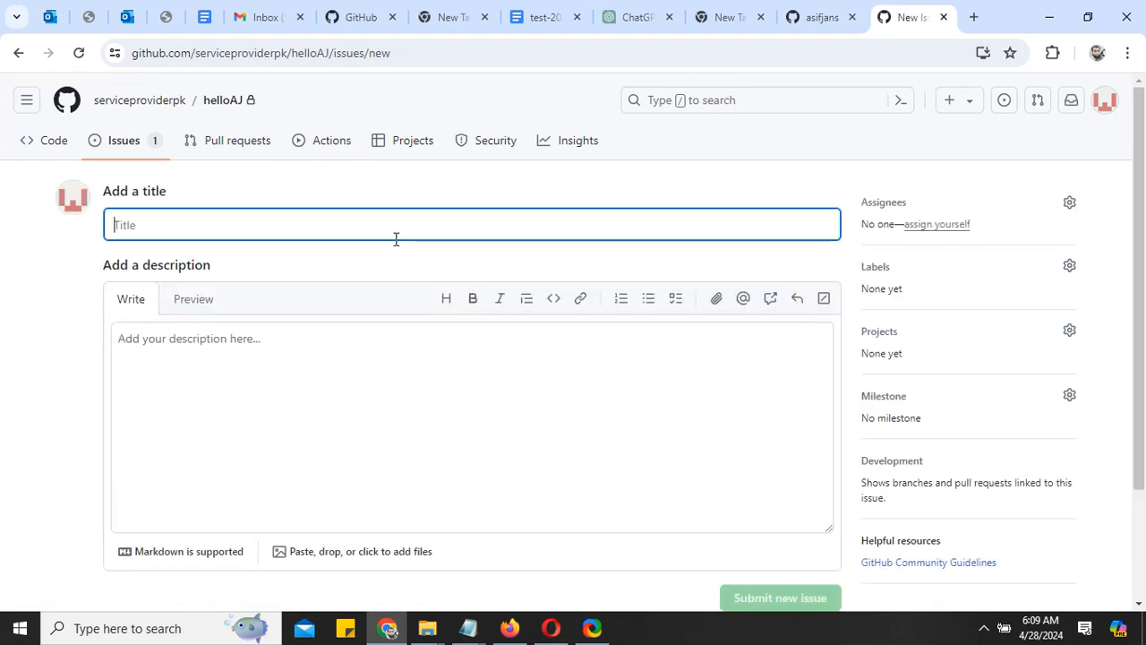
{"action": "type", "text": "Task 2"}
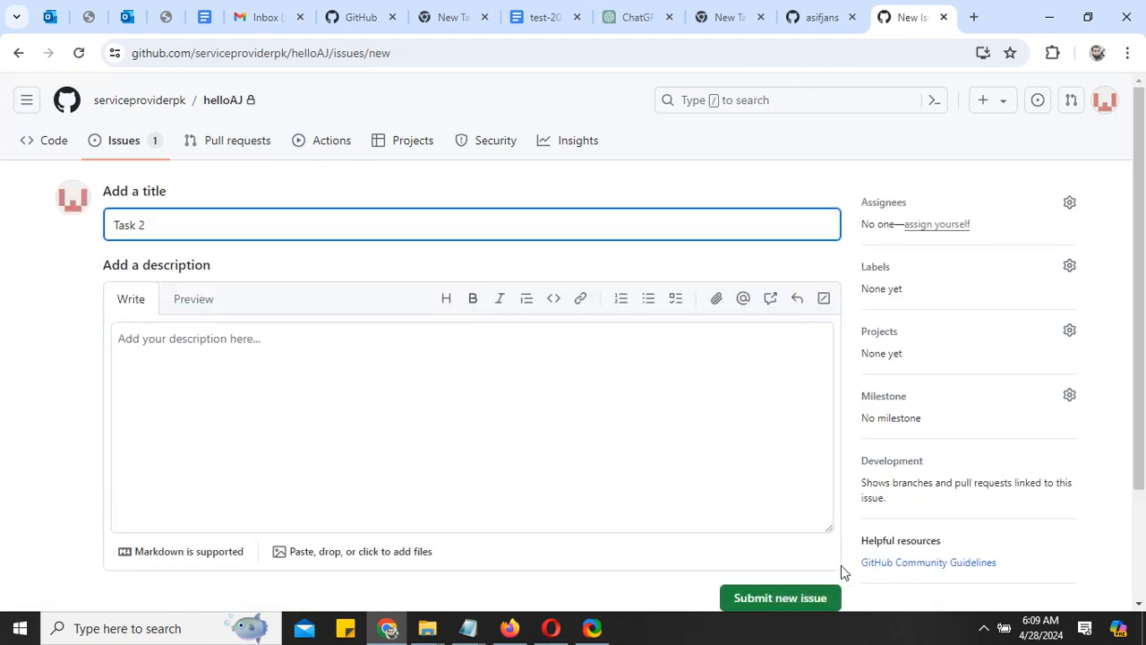
{"action": "left_click", "coordinate": [797, 597]}
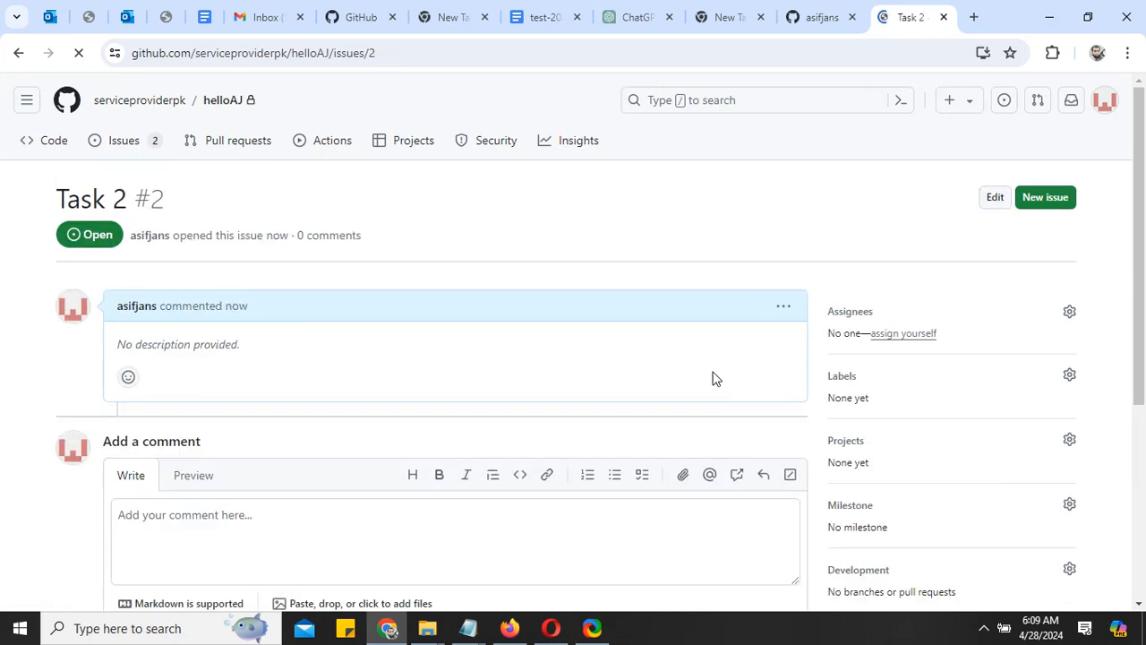
{"action": "scroll", "coordinate": [699, 367], "scroll_direction": "down", "scroll_amount": 2}
{"action": "scroll", "coordinate": [694, 358], "scroll_direction": "up", "scroll_amount": 2}
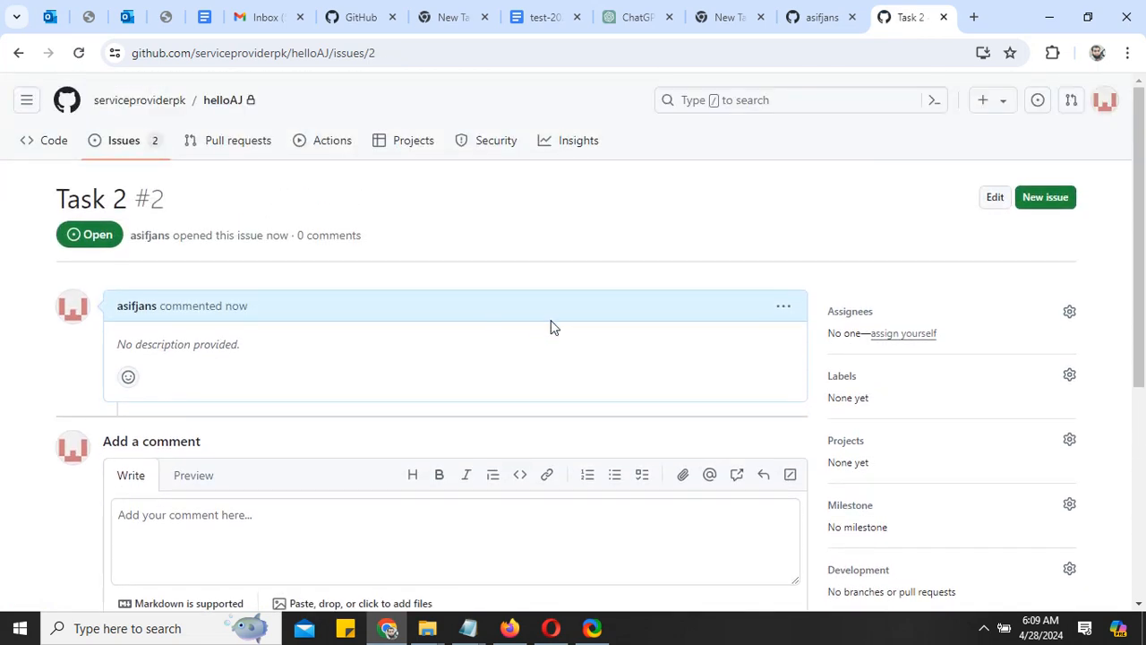
Open "This is task one" from the repository's issue list and post the comment "can you fix this isue."
{"action": "left_click", "coordinate": [140, 148]}
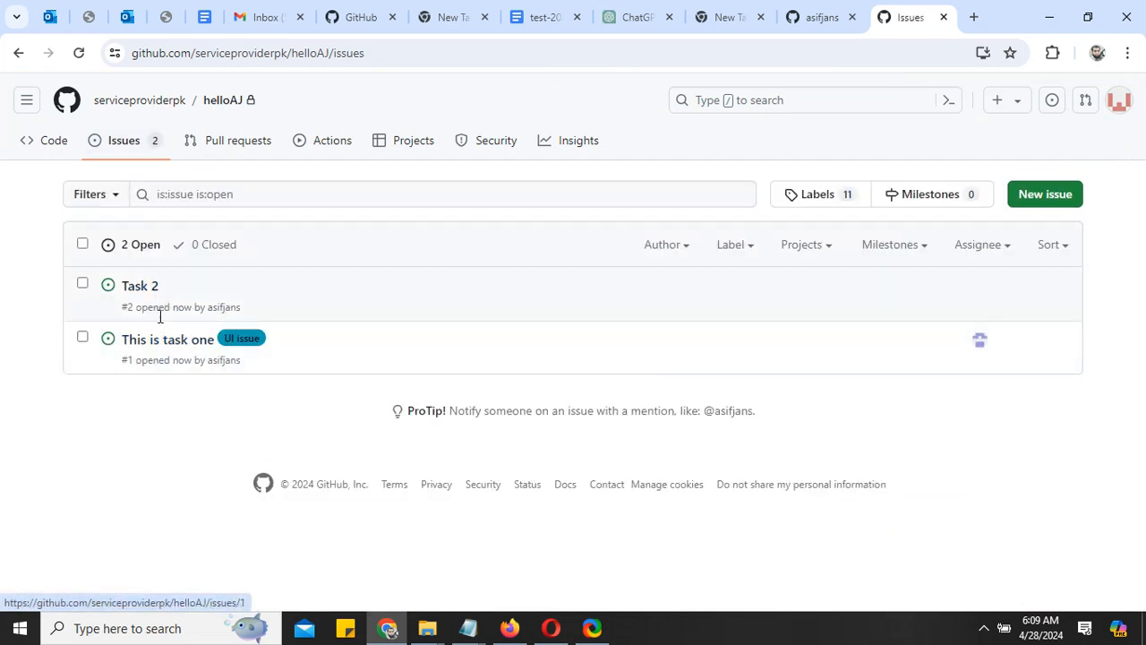
{"action": "mouse_move", "coordinate": [190, 349]}
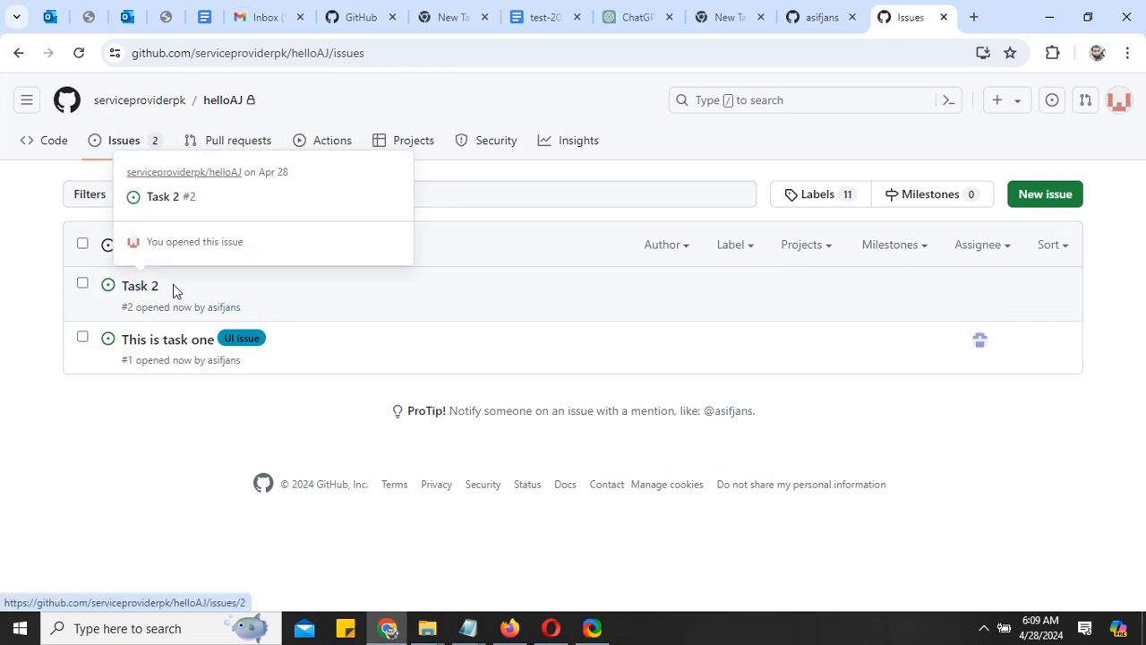
{"action": "left_click", "coordinate": [179, 343]}
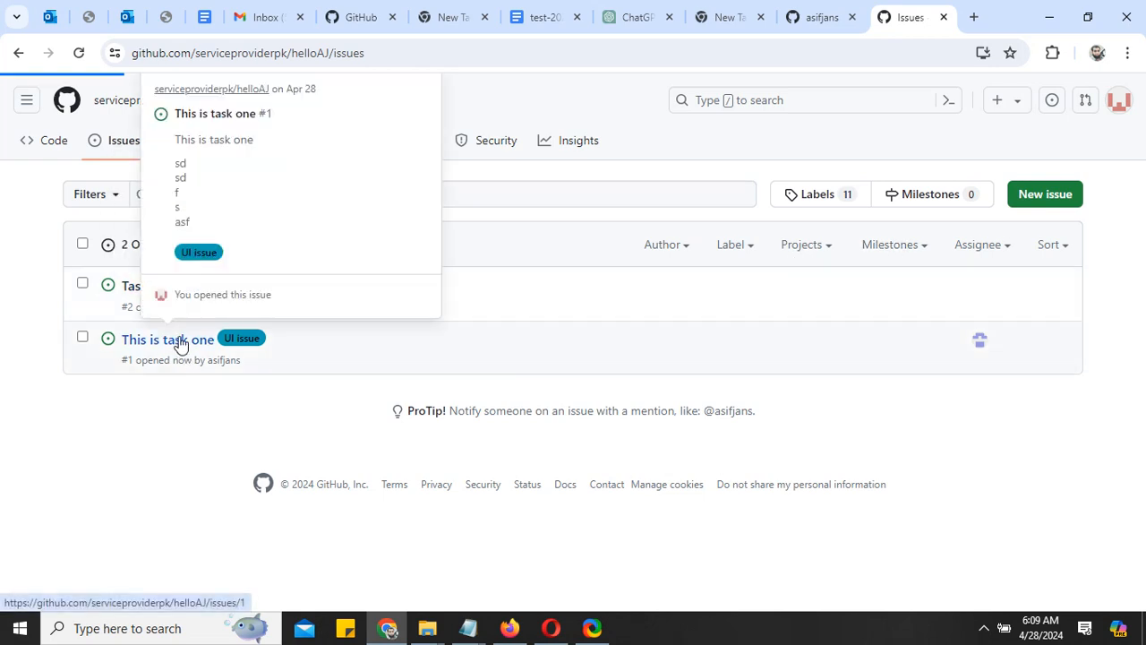
{"action": "scroll", "coordinate": [389, 314], "scroll_direction": "down", "scroll_amount": 4}
{"action": "left_click", "coordinate": [265, 420]}
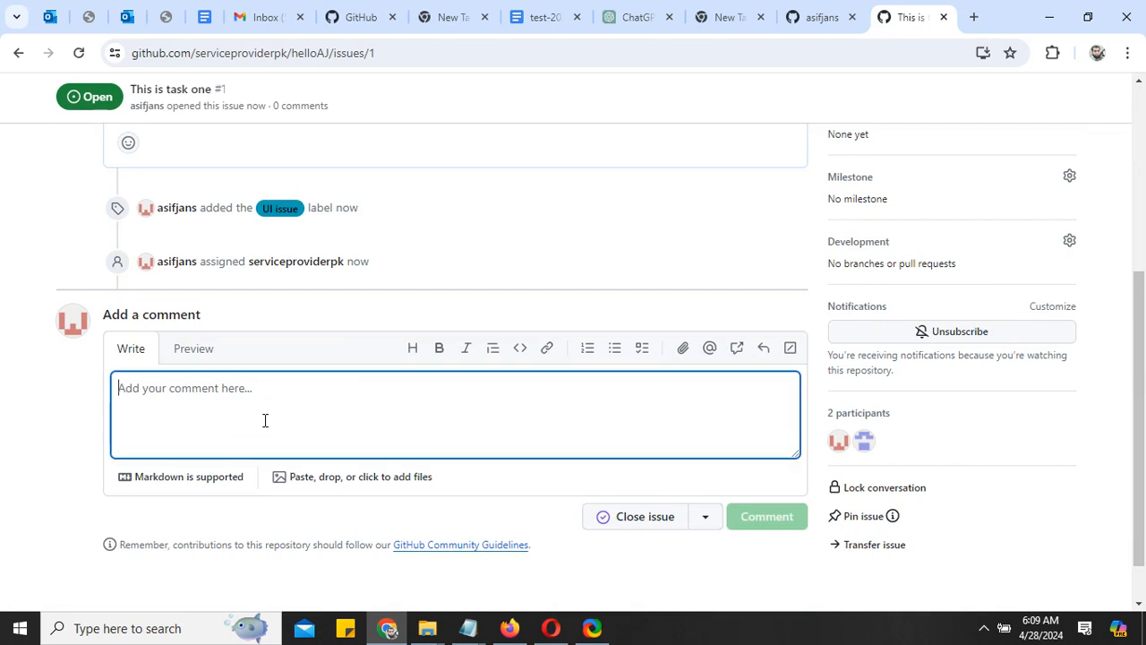
{"action": "type", "text": "this isue."}
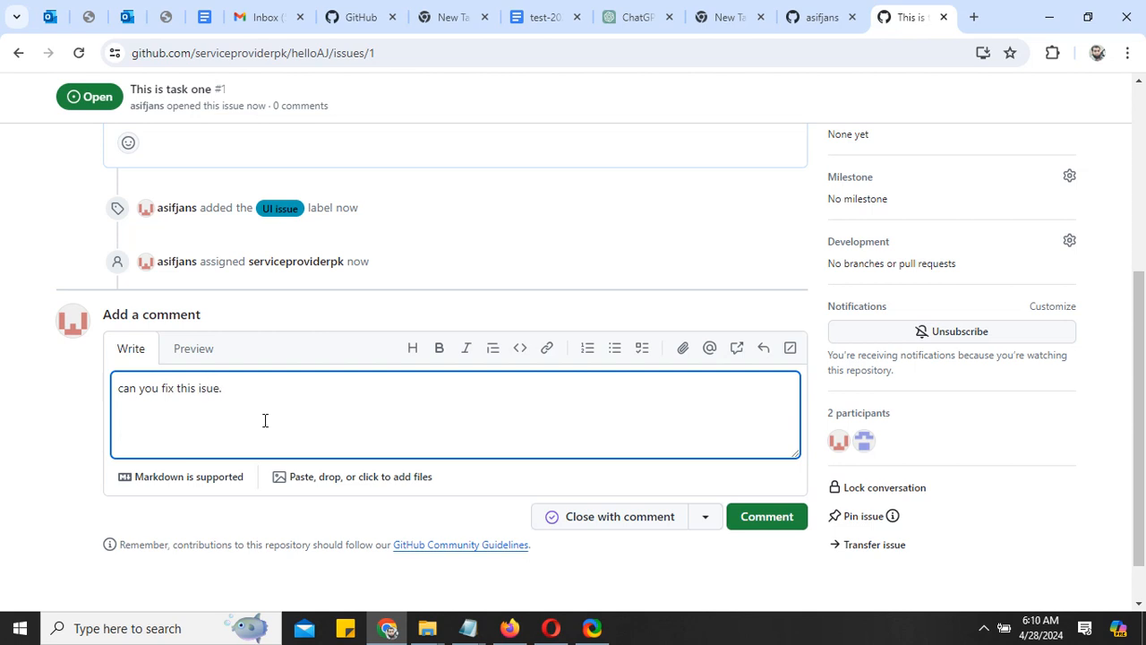
{"action": "left_click", "coordinate": [770, 519]}
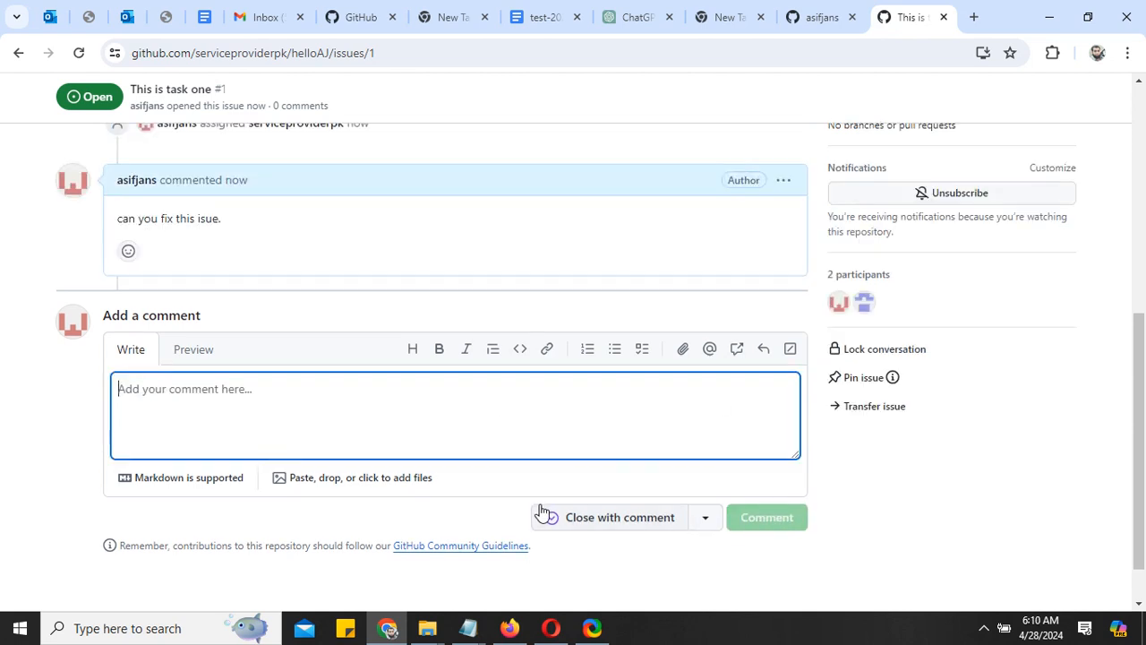
Switch to the repository owner's session in Firefox, refresh helloAJ and open the issue "This is task one" at its comments
{"action": "left_click", "coordinate": [510, 627]}
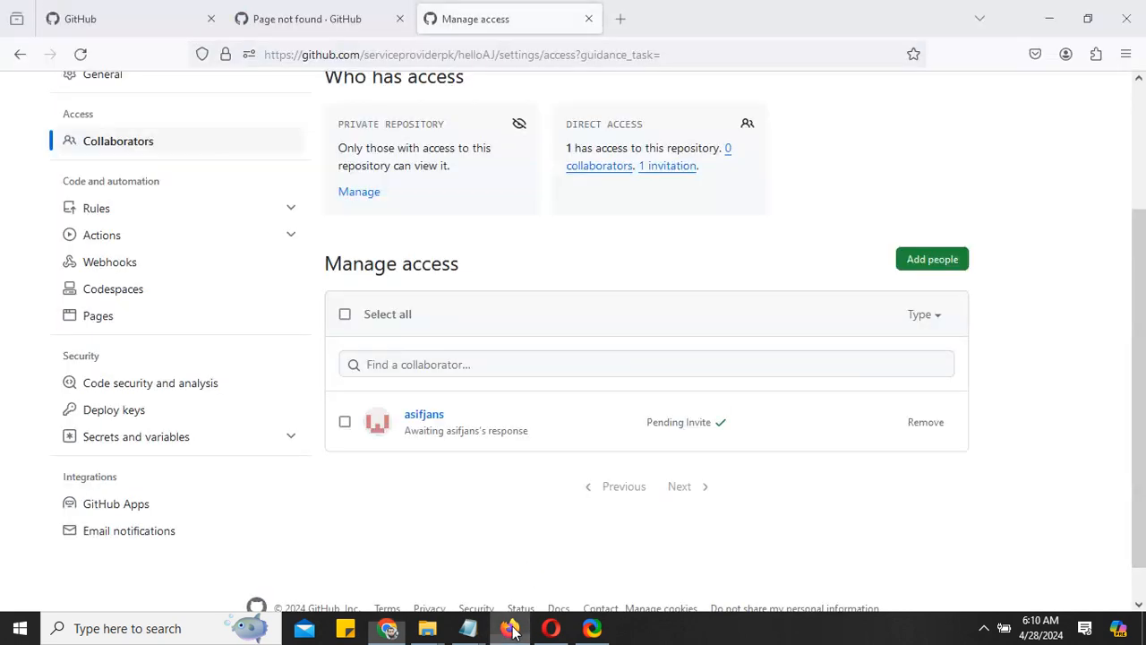
{"action": "scroll", "coordinate": [517, 318], "scroll_direction": "up", "scroll_amount": 3}
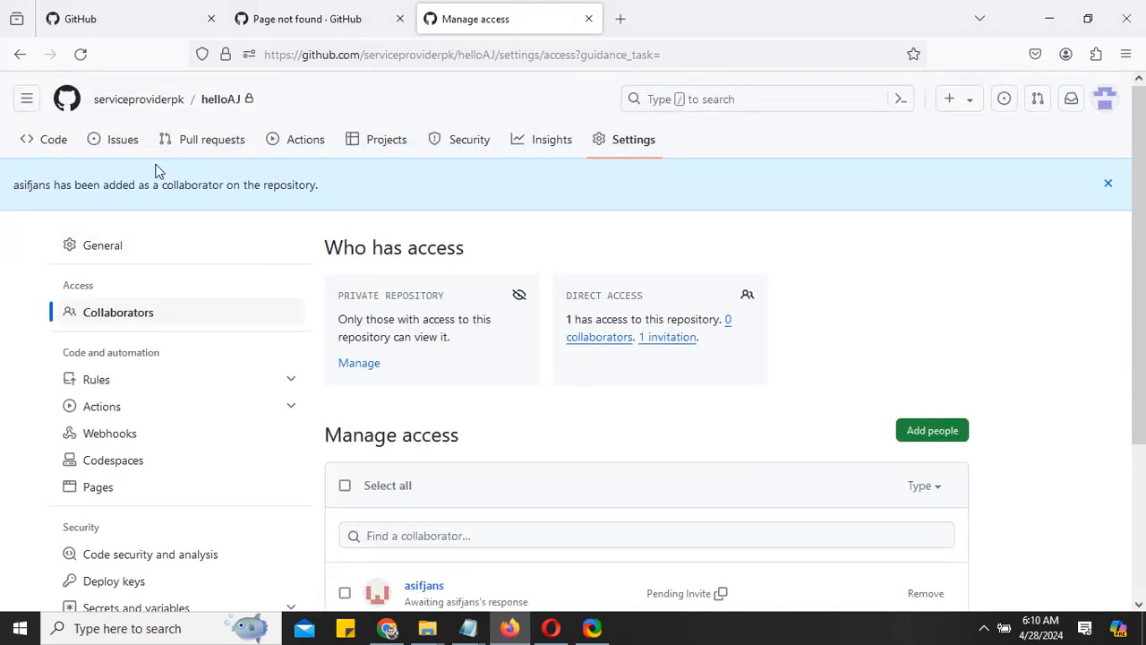
{"action": "left_click", "coordinate": [80, 55]}
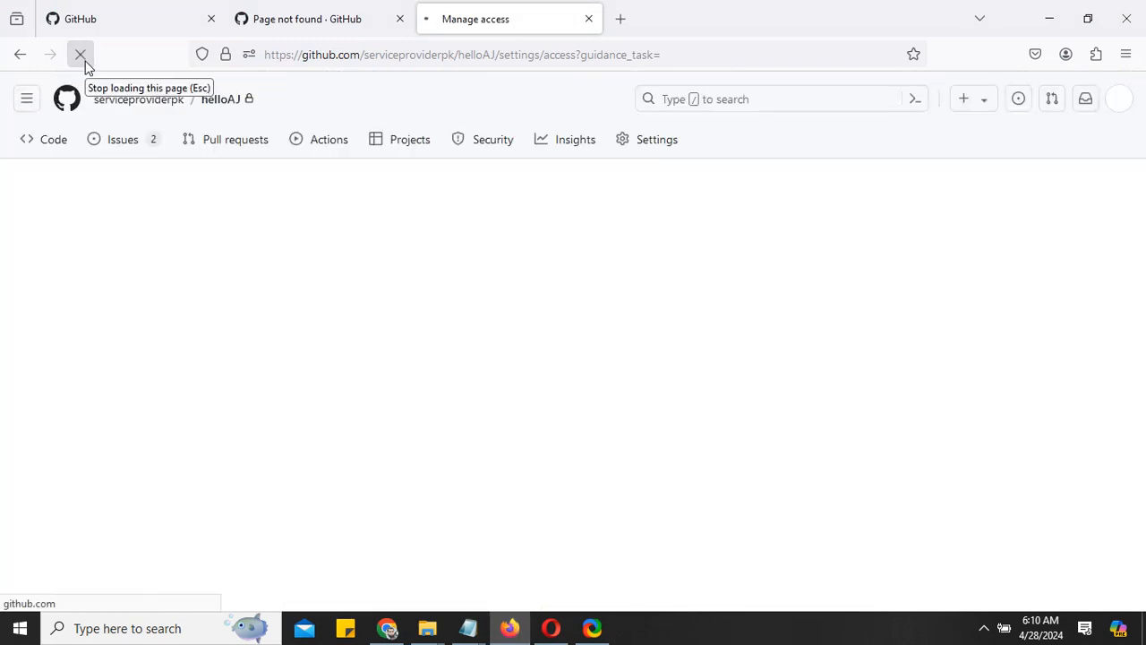
{"action": "left_click", "coordinate": [137, 148]}
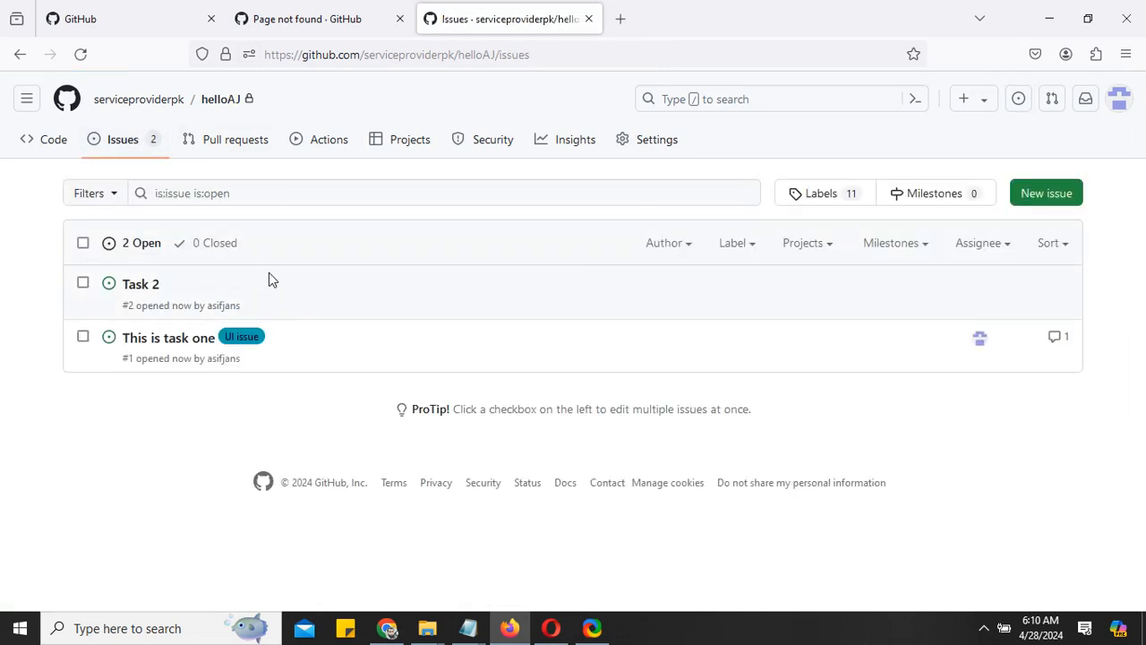
{"action": "left_click", "coordinate": [186, 341]}
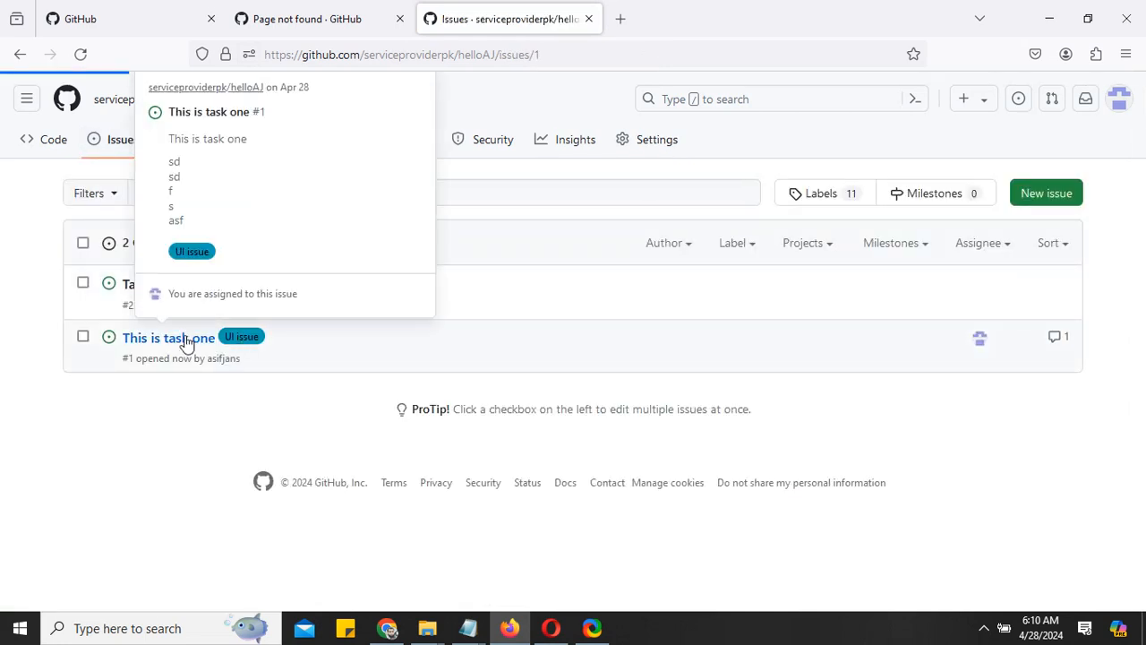
{"action": "scroll", "coordinate": [235, 332], "scroll_direction": "down", "scroll_amount": 4}
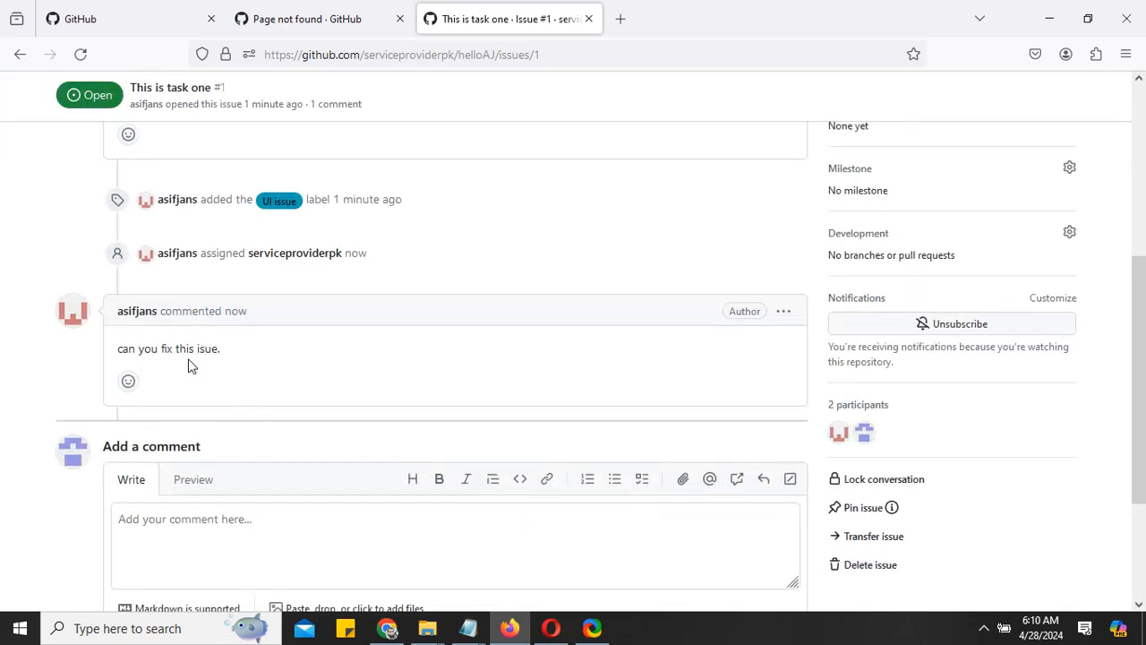
Reply to the issue's comment with "yes - it is fixed"
{"action": "scroll", "coordinate": [237, 448], "scroll_direction": "down", "scroll_amount": 2}
{"action": "left_click", "coordinate": [232, 469]}
{"action": "type", "text": "yes - it is fixed"}
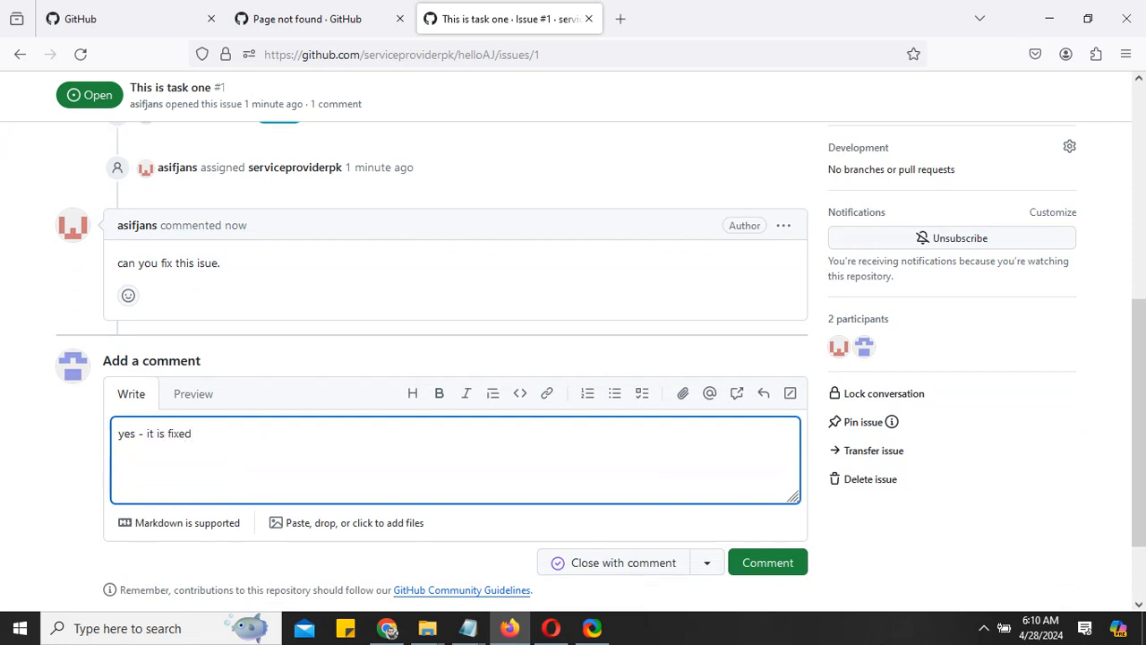
{"action": "left_click", "coordinate": [778, 564]}
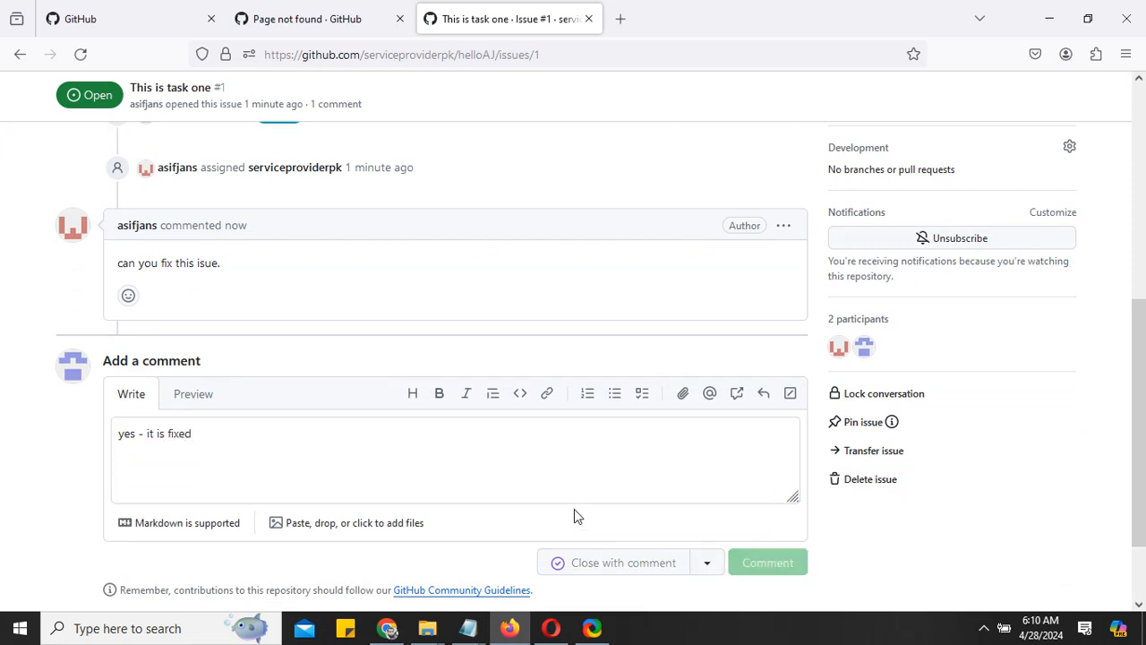
{"action": "scroll", "coordinate": [508, 305], "scroll_direction": "down", "scroll_amount": 2}
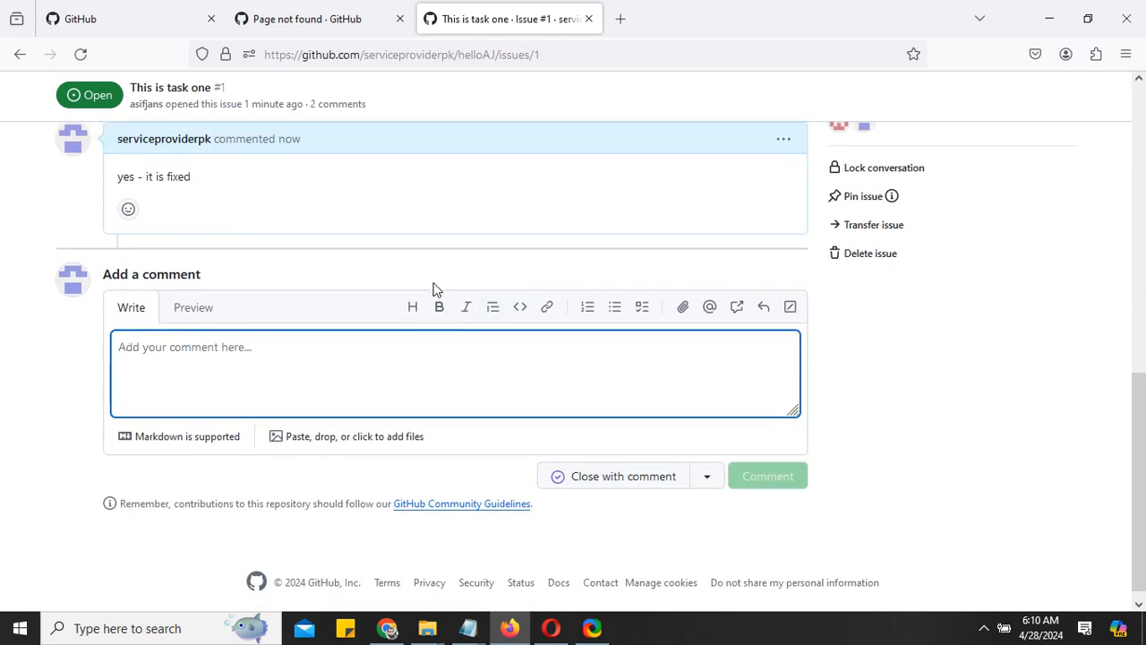
Attach the image ub.jpg from the Downloads folder and post it as a new comment on the issue
{"action": "left_click", "coordinate": [691, 316]}
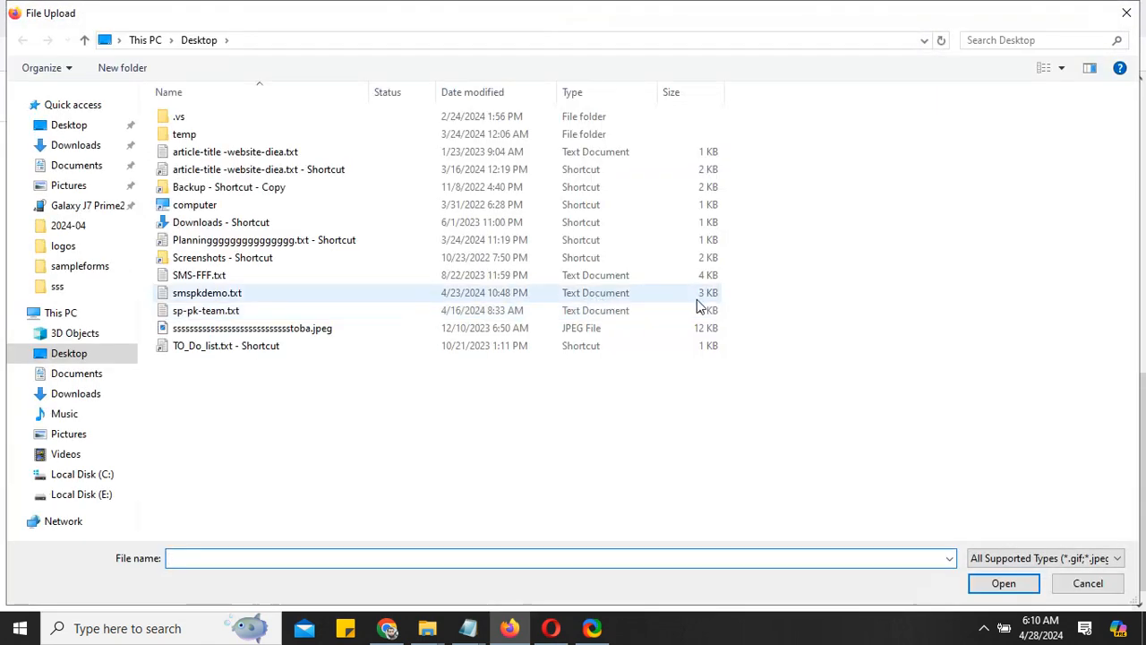
{"action": "left_click", "coordinate": [79, 150]}
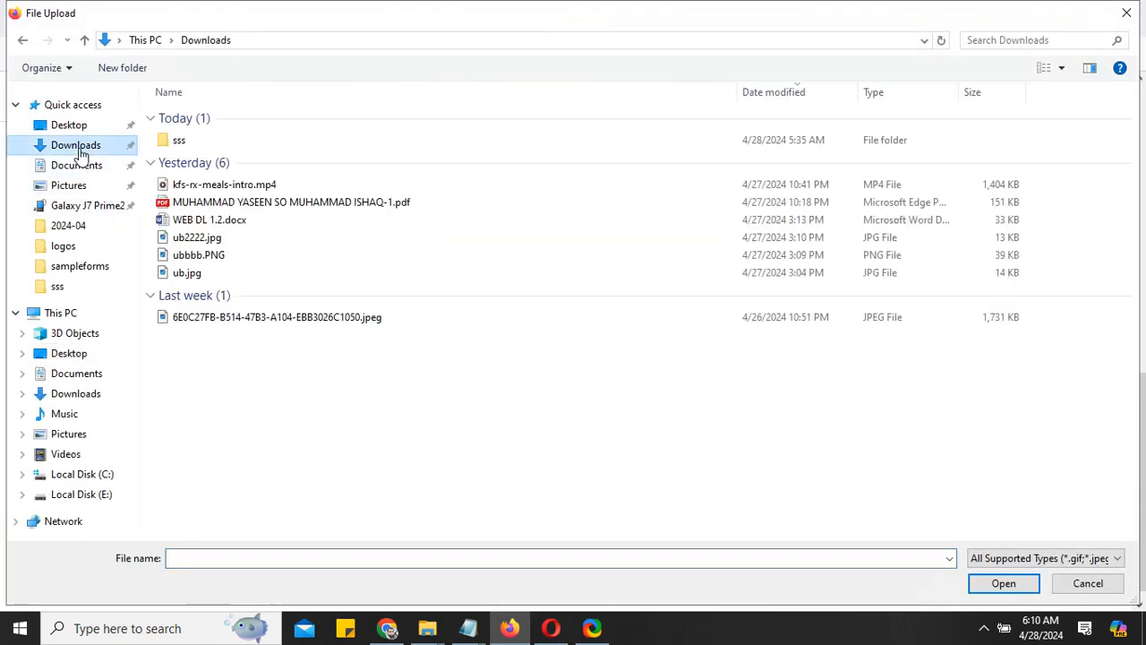
{"action": "left_click", "coordinate": [206, 276]}
{"action": "double_click", "coordinate": [206, 276]}
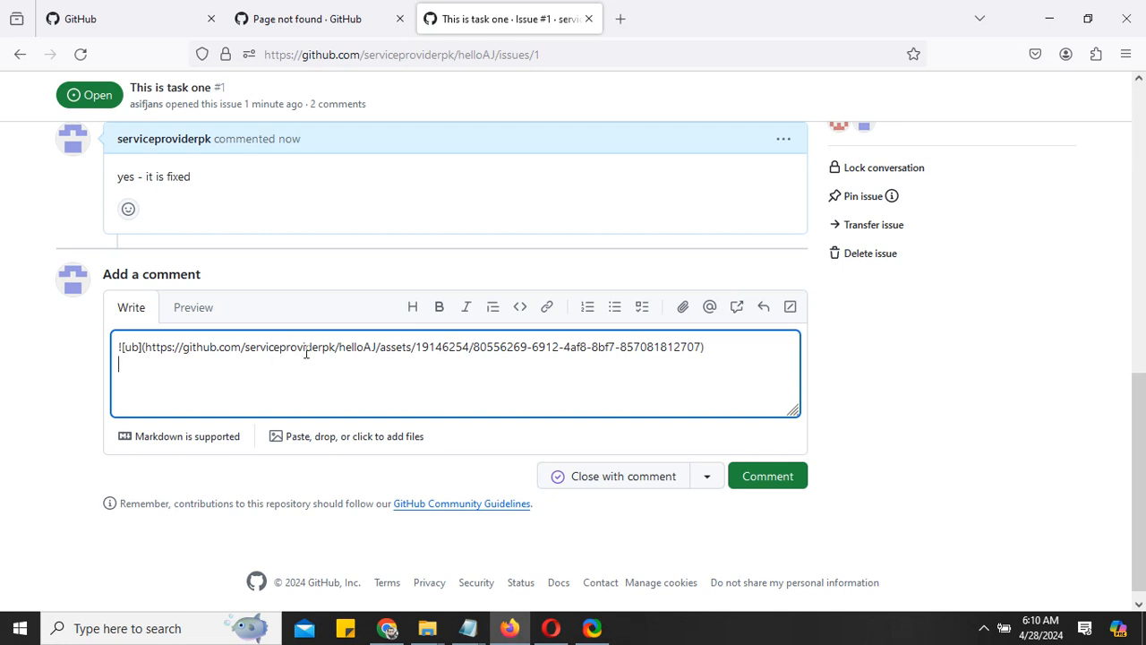
{"action": "scroll", "coordinate": [276, 351], "scroll_direction": "down", "scroll_amount": 1}
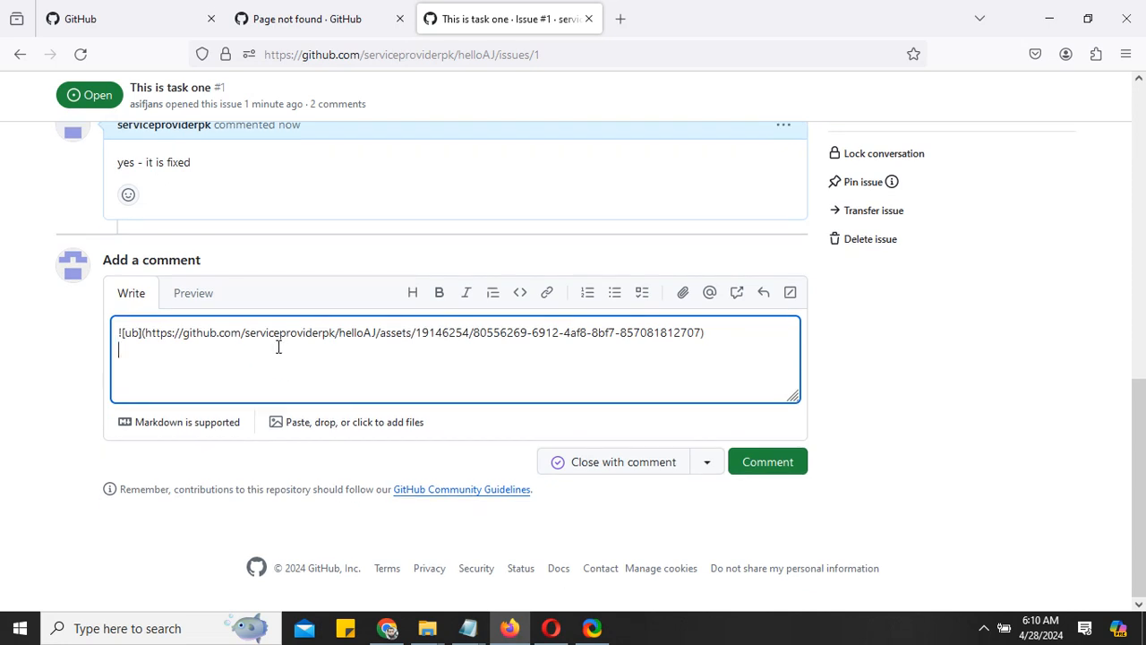
{"action": "left_click", "coordinate": [767, 463]}
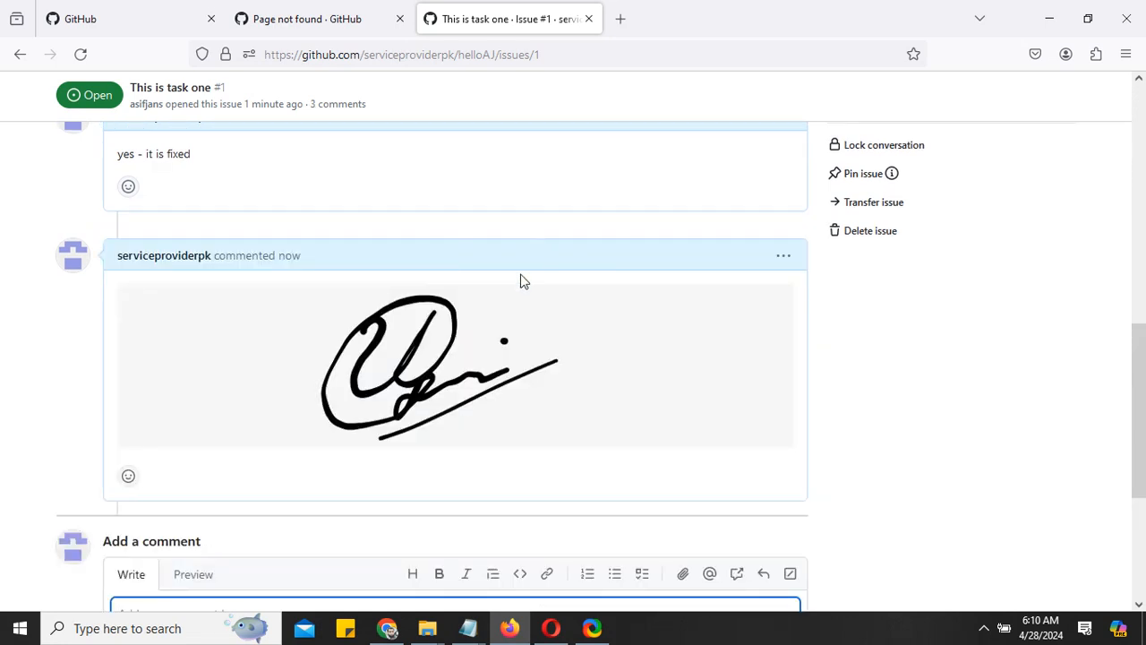
Review the whole conversation of "This is task one", including its description, label, assignment and posted comments
{"action": "scroll", "coordinate": [524, 280], "scroll_direction": "down", "scroll_amount": 3}
{"action": "scroll", "coordinate": [430, 307], "scroll_direction": "up", "scroll_amount": 7}
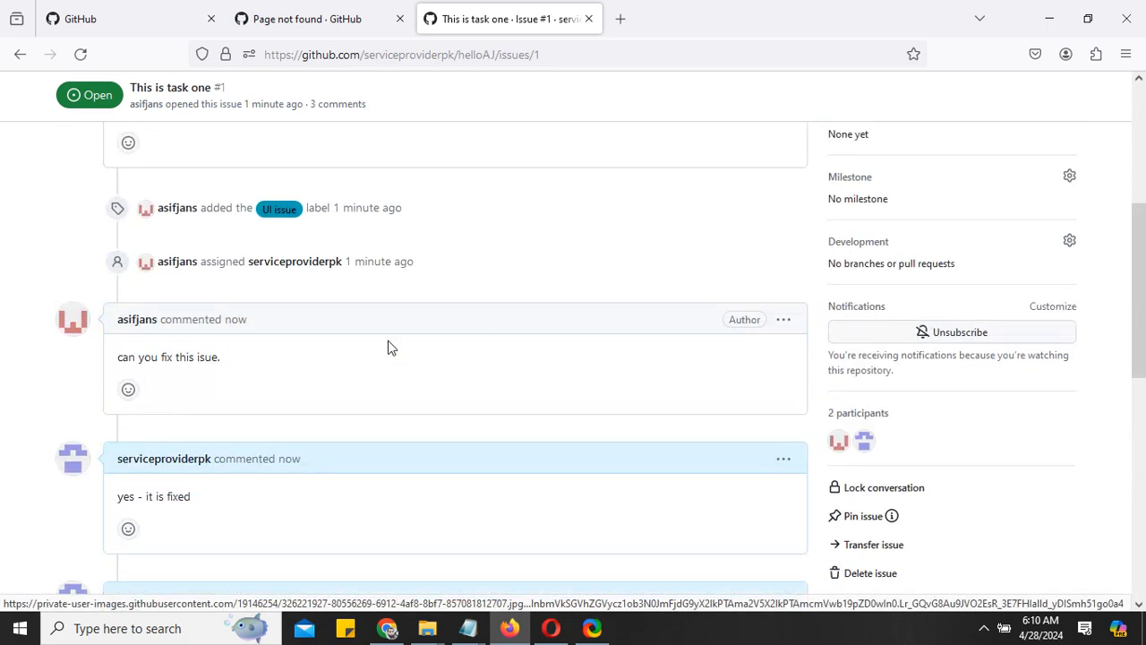
{"action": "scroll", "coordinate": [421, 358], "scroll_direction": "down", "scroll_amount": 6}
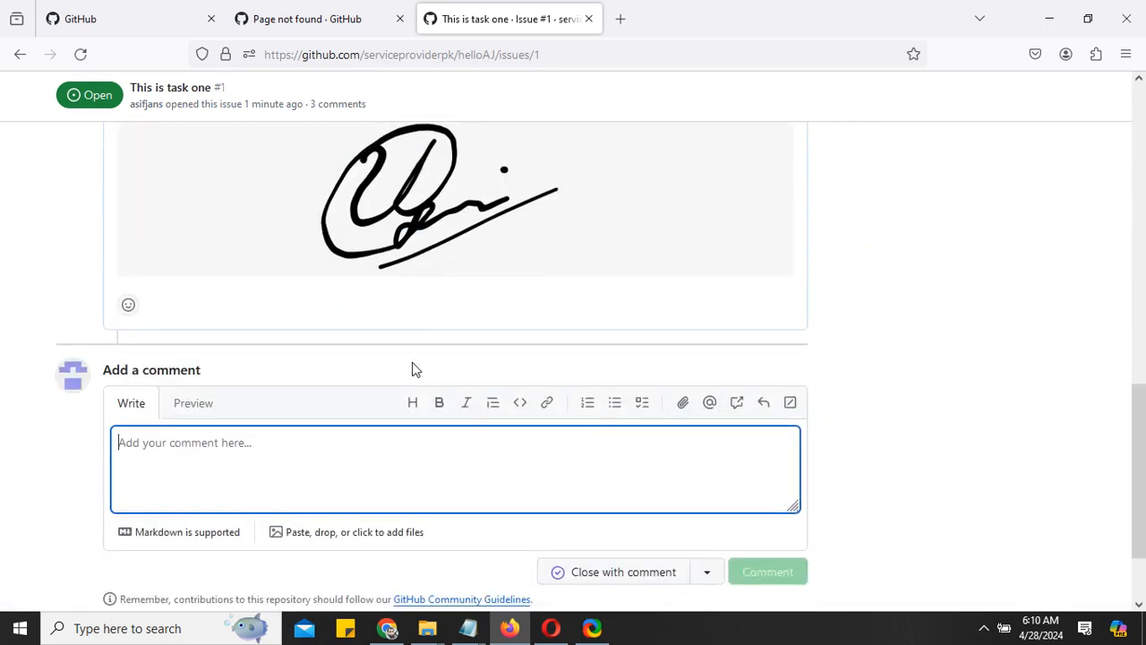
{"action": "scroll", "coordinate": [386, 391], "scroll_direction": "down", "scroll_amount": 2}
{"action": "scroll", "coordinate": [448, 358], "scroll_direction": "up", "scroll_amount": 10}
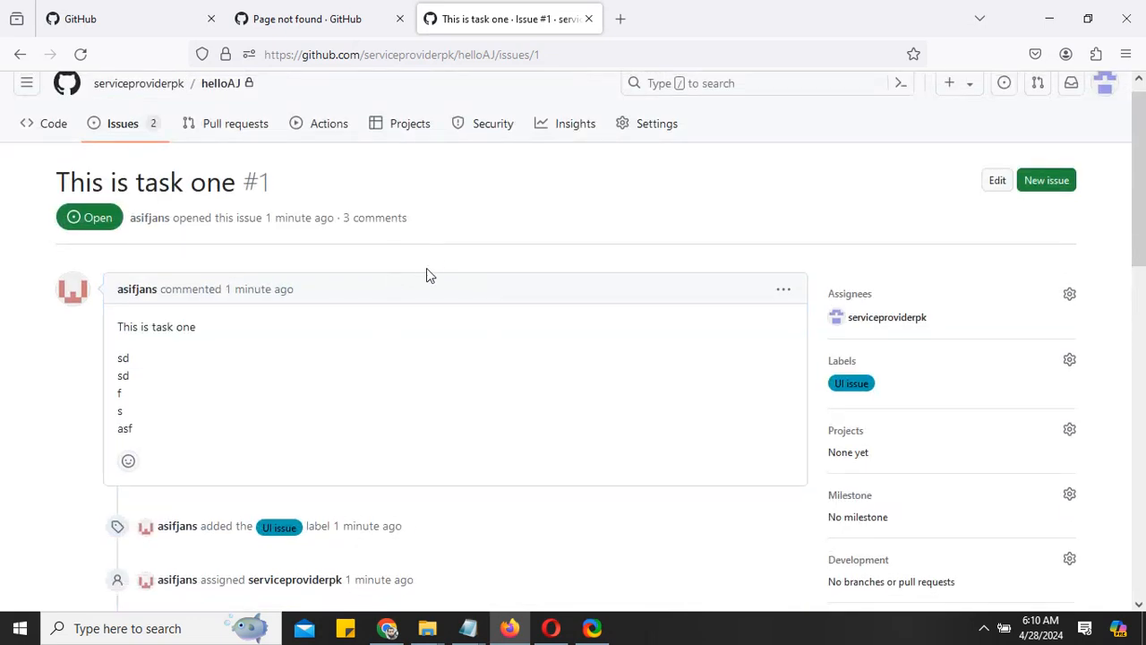
{"action": "scroll", "coordinate": [426, 275], "scroll_direction": "up", "scroll_amount": 1}
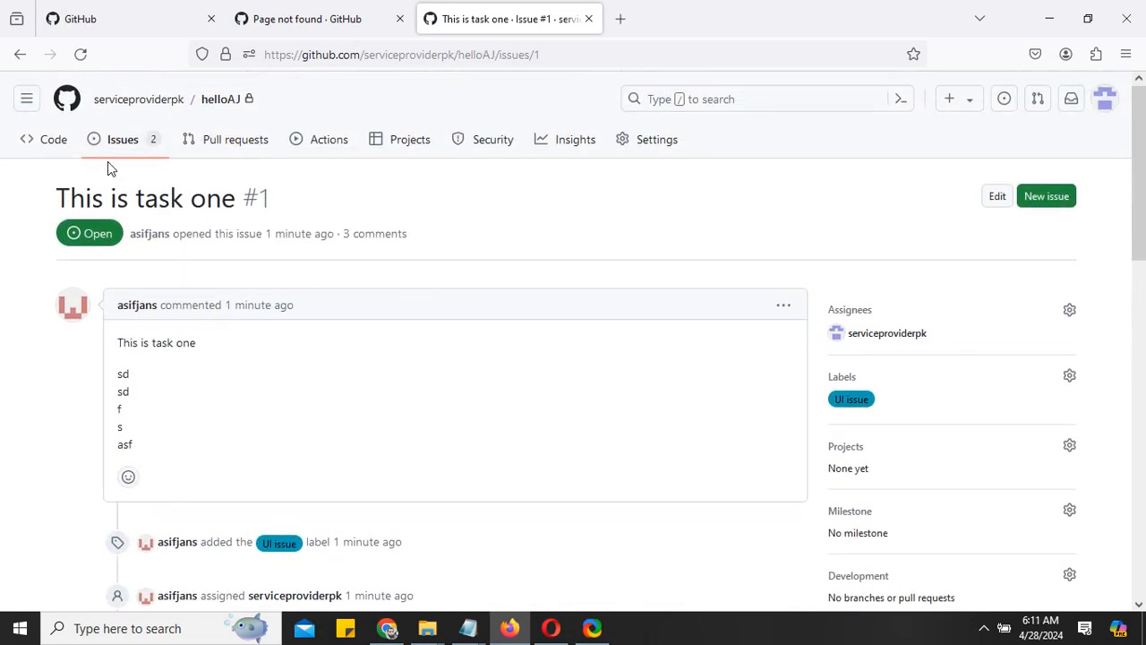
{"action": "scroll", "coordinate": [438, 426], "scroll_direction": "down", "scroll_amount": 3}
{"action": "scroll", "coordinate": [438, 426], "scroll_direction": "up", "scroll_amount": 3}
{"action": "scroll", "coordinate": [455, 412], "scroll_direction": "down", "scroll_amount": 4}
Switch back to the collaborator's session in Chrome and review the replies on the same issue
{"action": "left_click", "coordinate": [387, 628]}
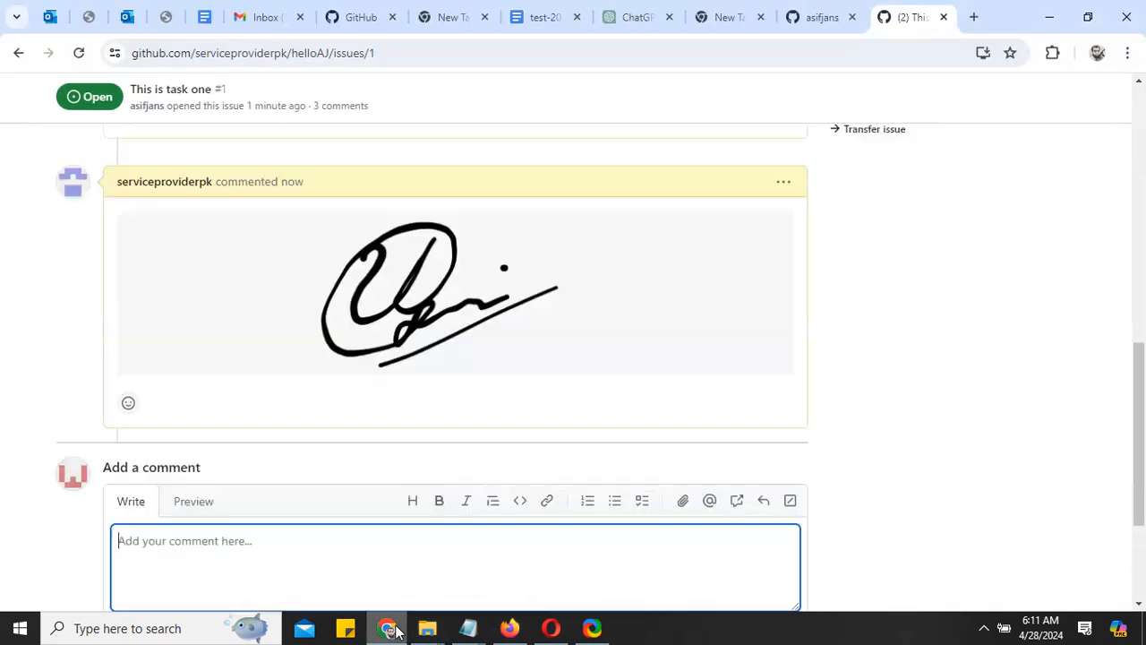
{"action": "scroll", "coordinate": [423, 455], "scroll_direction": "up", "scroll_amount": 3}
{"action": "scroll", "coordinate": [314, 307], "scroll_direction": "up", "scroll_amount": 4}
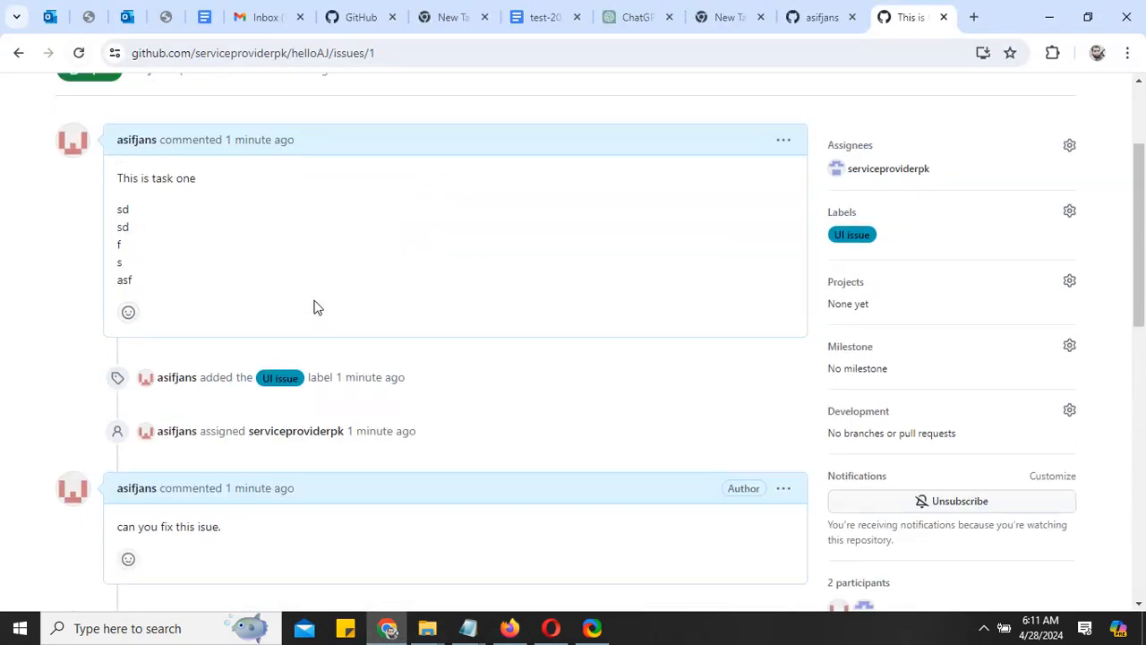
Close the issue "This is task one" as completed
{"action": "scroll", "coordinate": [390, 282], "scroll_direction": "down", "scroll_amount": 5}
{"action": "scroll", "coordinate": [390, 283], "scroll_direction": "down", "scroll_amount": 4}
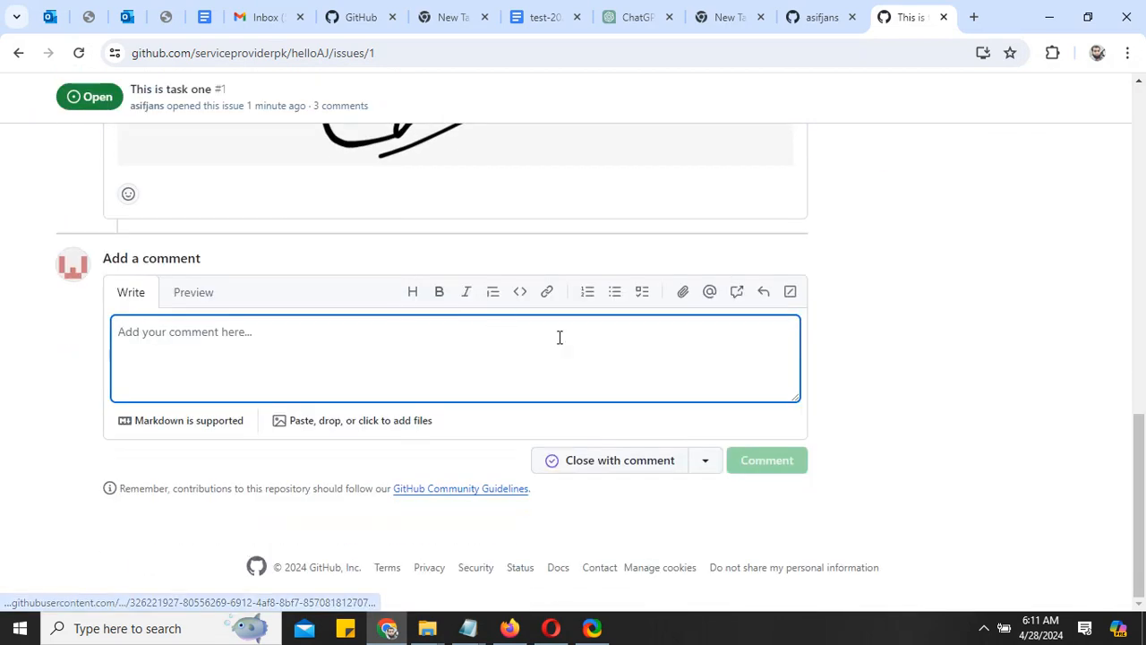
{"action": "left_click", "coordinate": [707, 464]}
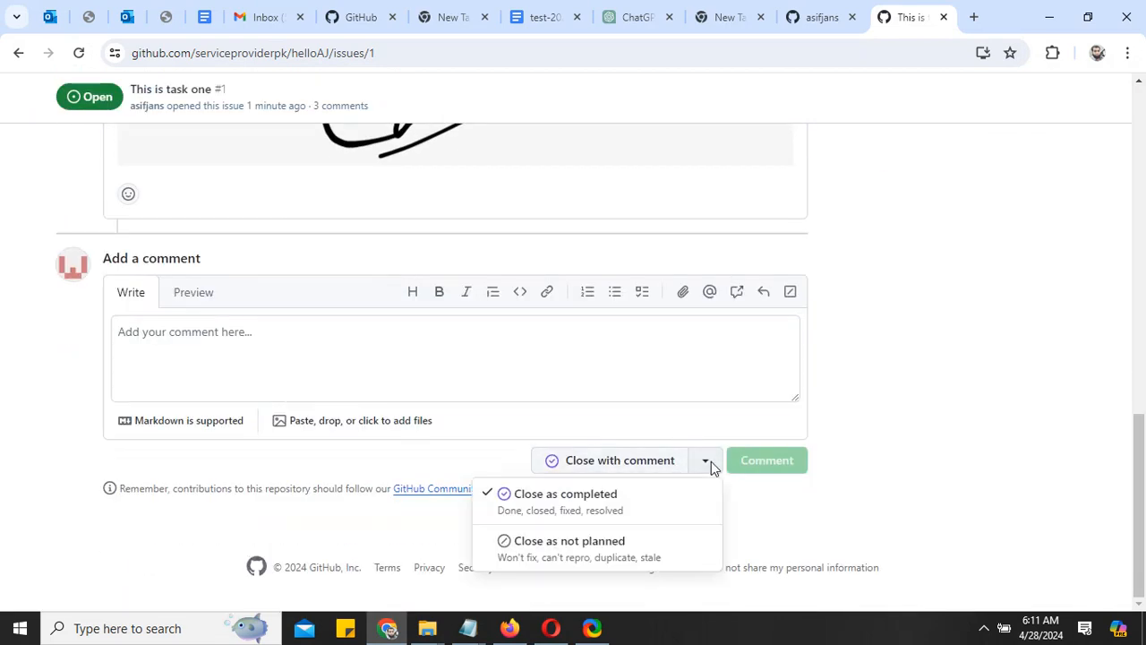
{"action": "left_click", "coordinate": [597, 507]}
{"action": "left_click", "coordinate": [613, 466]}
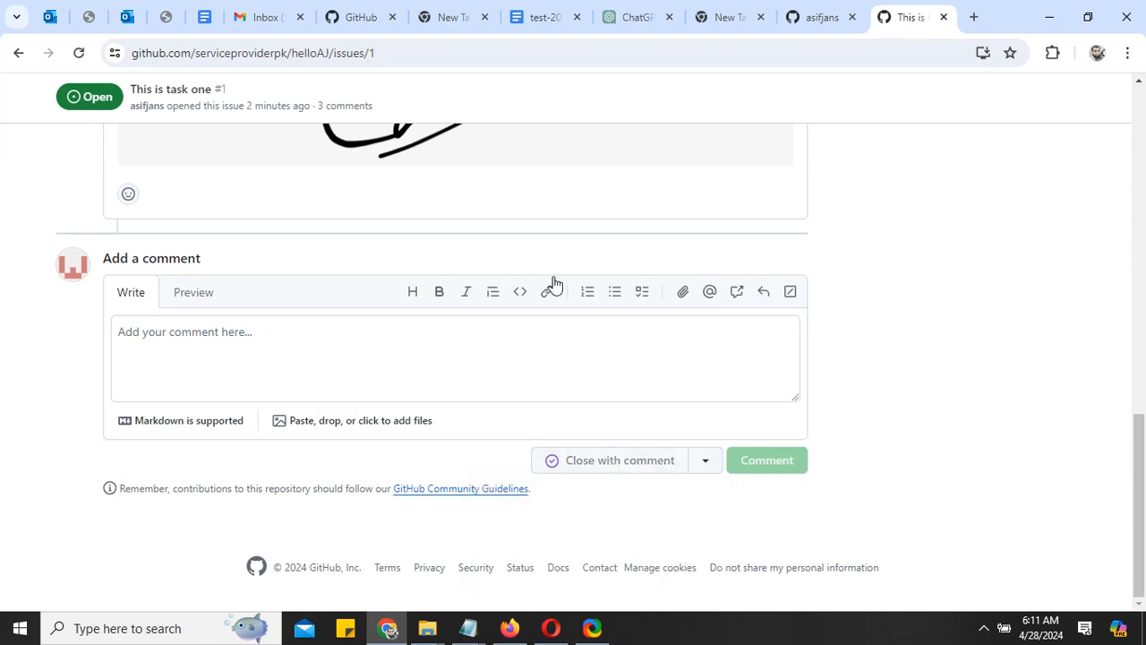
{"action": "scroll", "coordinate": [532, 389], "scroll_direction": "up", "scroll_amount": 15}
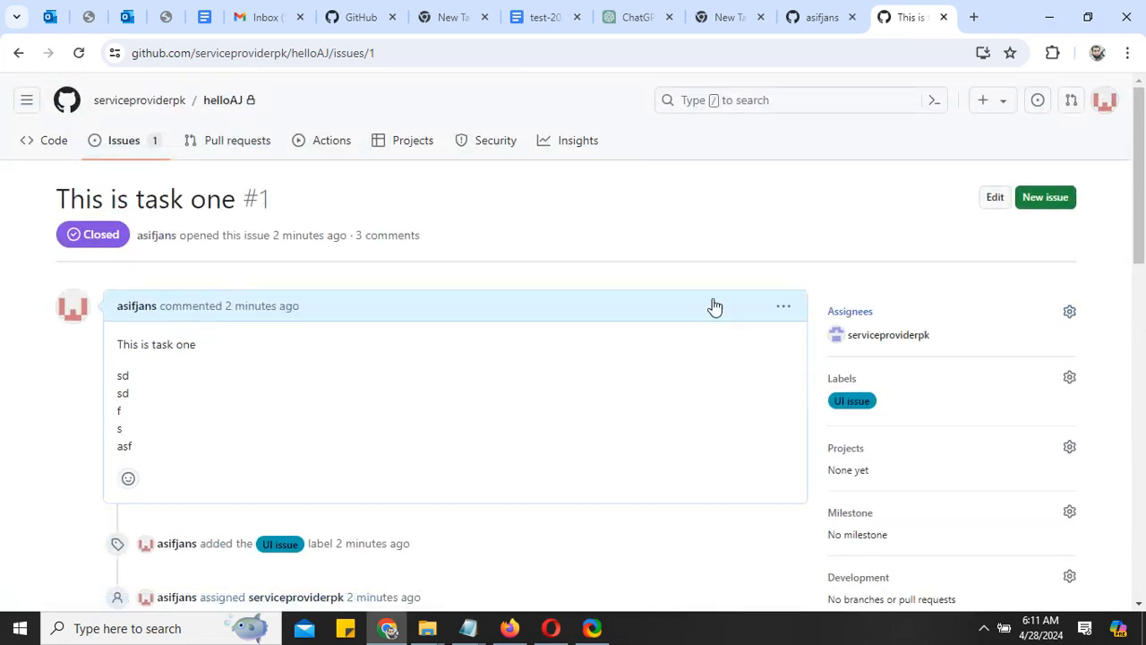
Open the repository's issue list and filter it to the issues created by the current account
{"action": "left_click", "coordinate": [135, 151]}
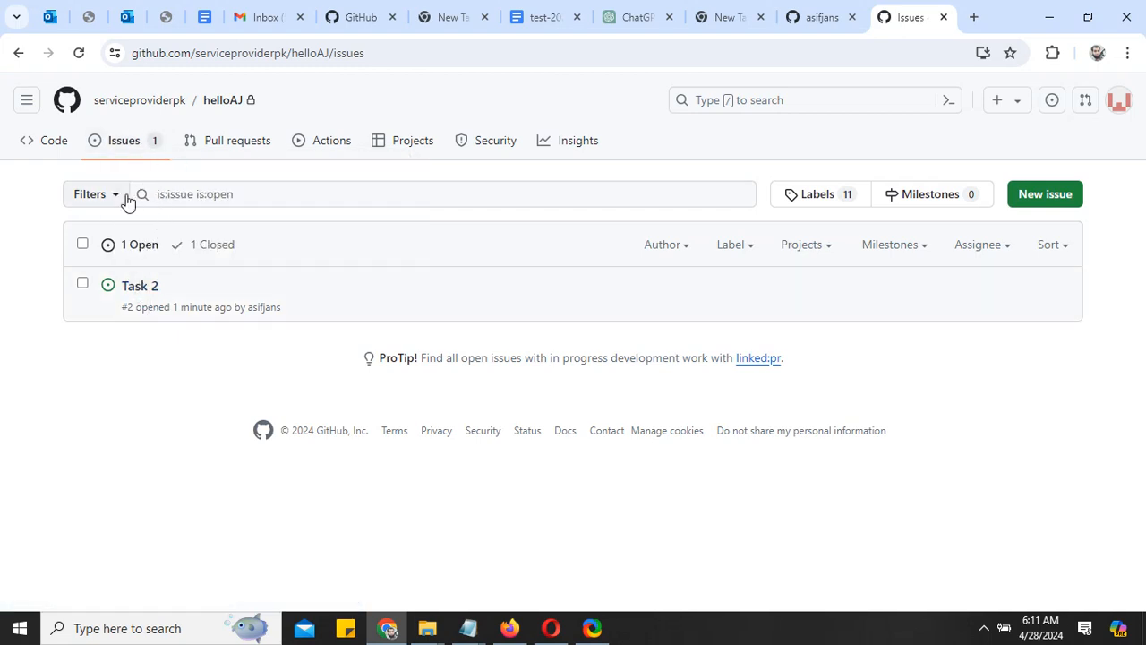
{"action": "left_click", "coordinate": [125, 195]}
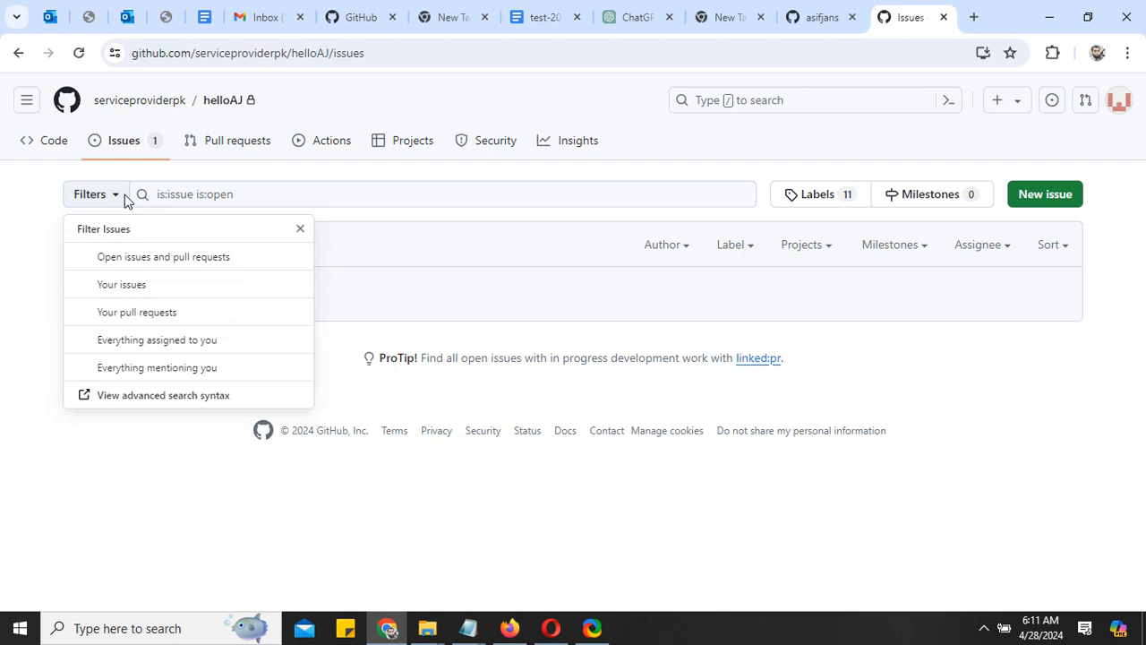
{"action": "left_click", "coordinate": [164, 285]}
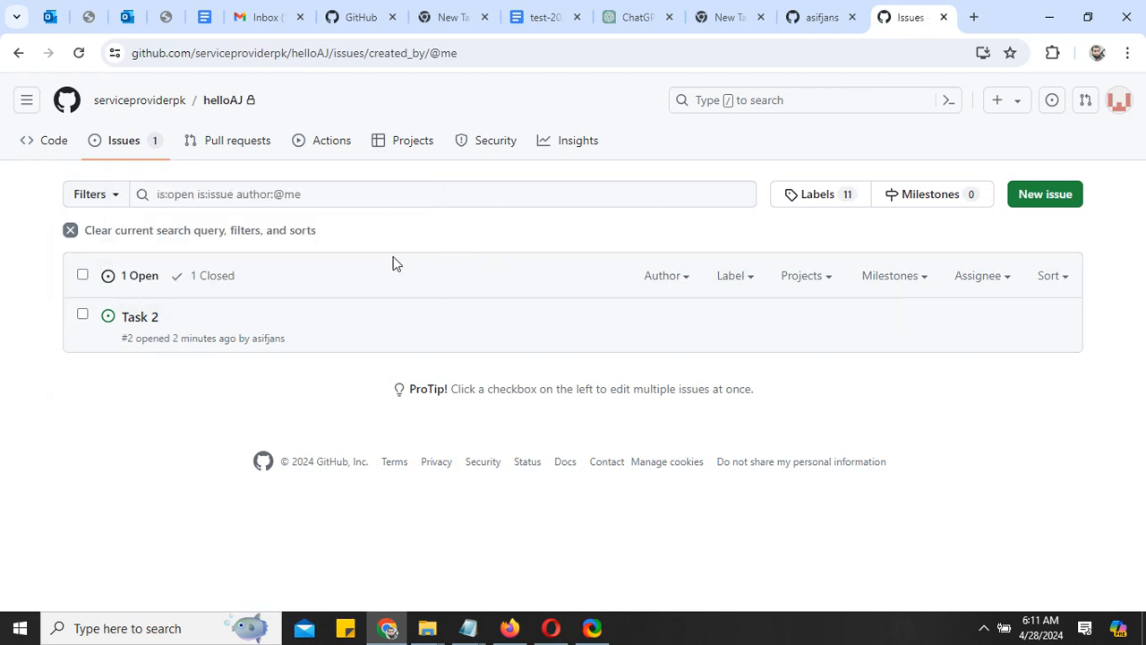
Switch to Notepad and review the guide's five outline points, from Account Setup to Assign Task
{"action": "left_click", "coordinate": [983, 627]}
{"action": "left_click", "coordinate": [468, 627]}
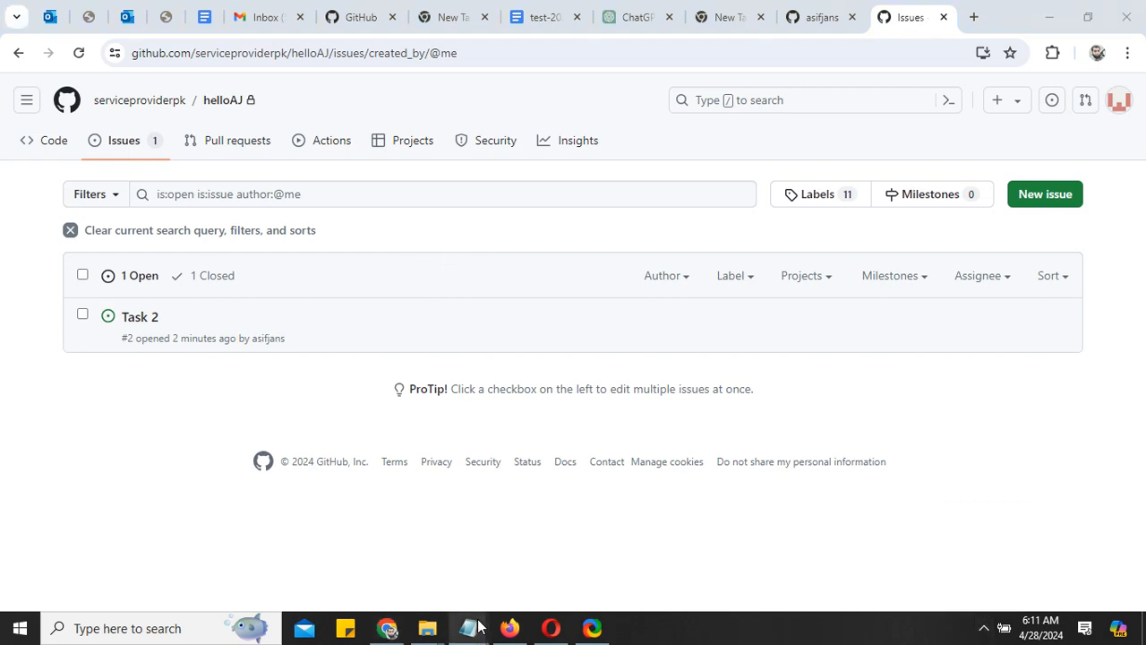
{"action": "left_click", "coordinate": [568, 567]}
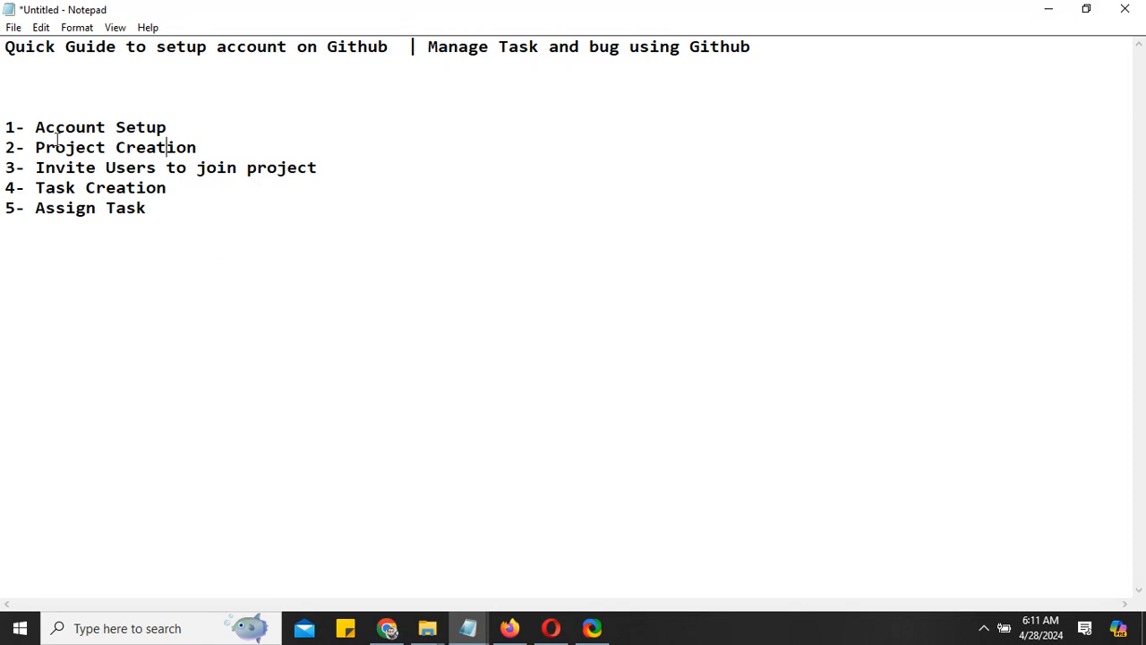
{"action": "left_click_drag", "start_coordinate": [35, 127], "coordinate": [125, 125]}
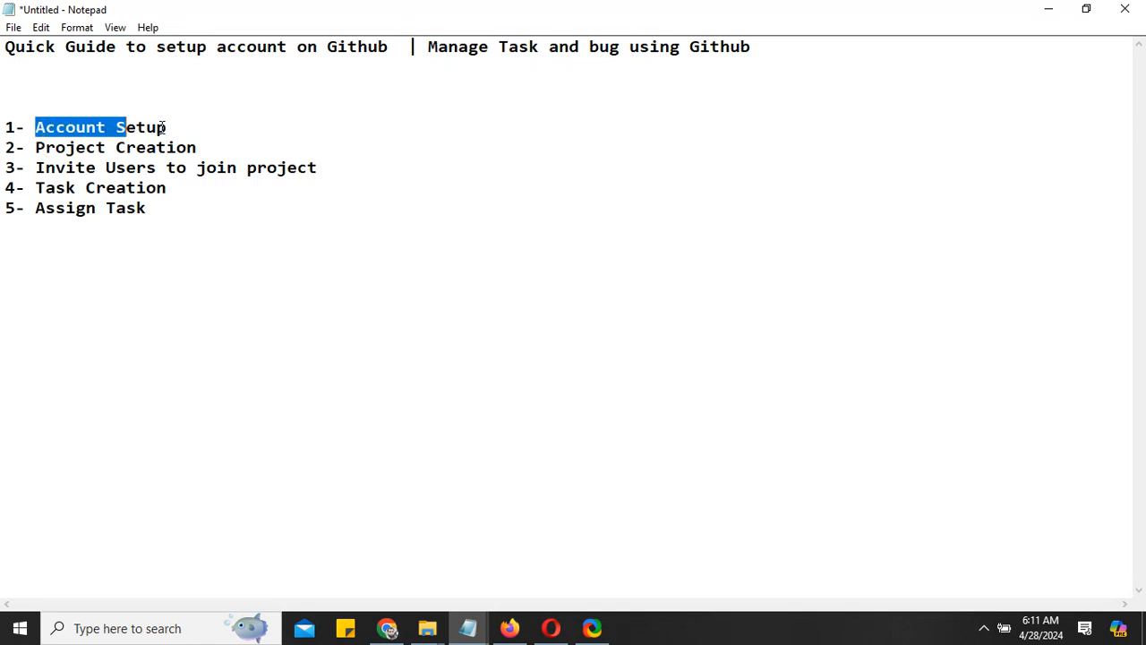
{"action": "left_click", "coordinate": [162, 128]}
{"action": "left_click_drag", "start_coordinate": [38, 147], "coordinate": [195, 142]}
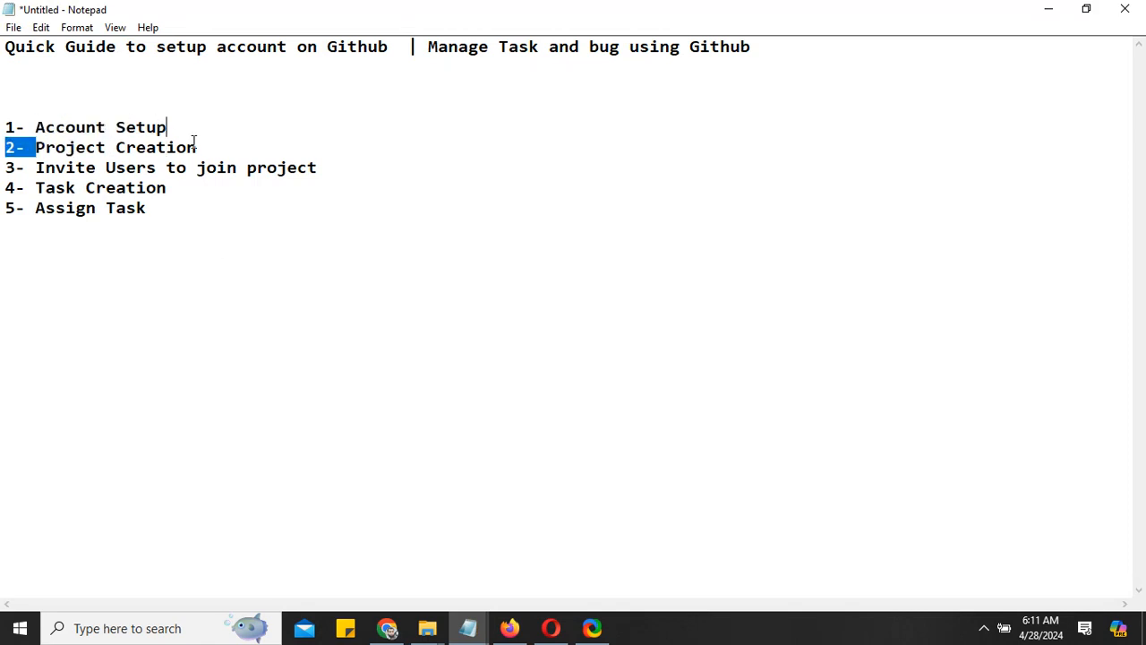
{"action": "left_click", "coordinate": [314, 165]}
{"action": "left_click_drag", "start_coordinate": [45, 188], "coordinate": [126, 188]}
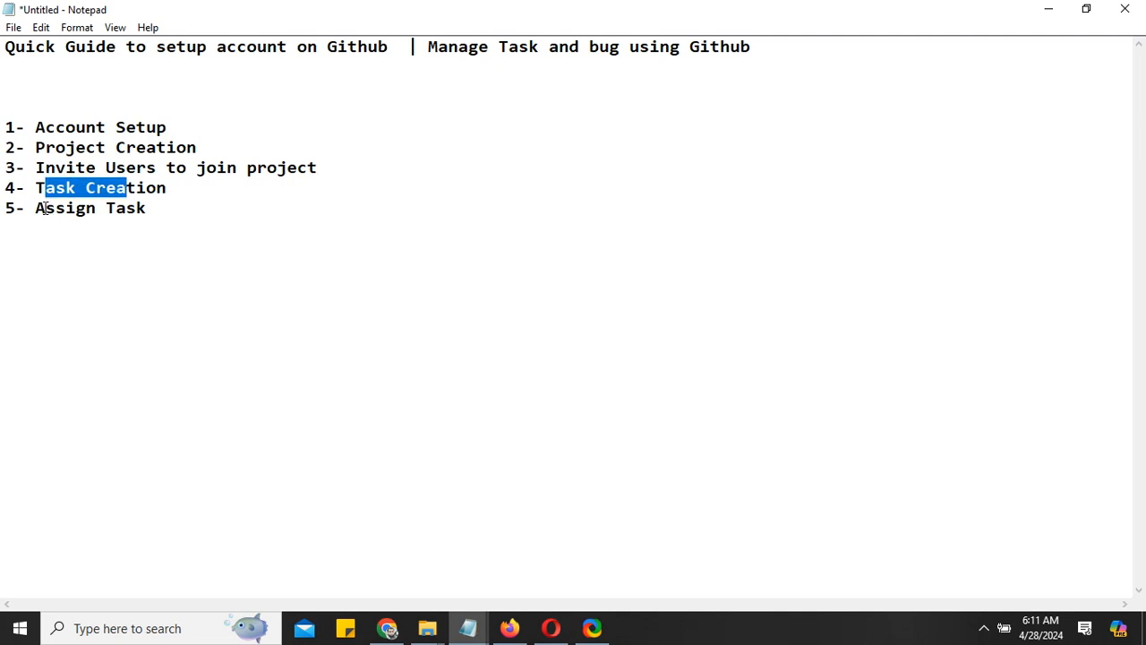
{"action": "left_click_drag", "start_coordinate": [45, 208], "coordinate": [168, 188]}
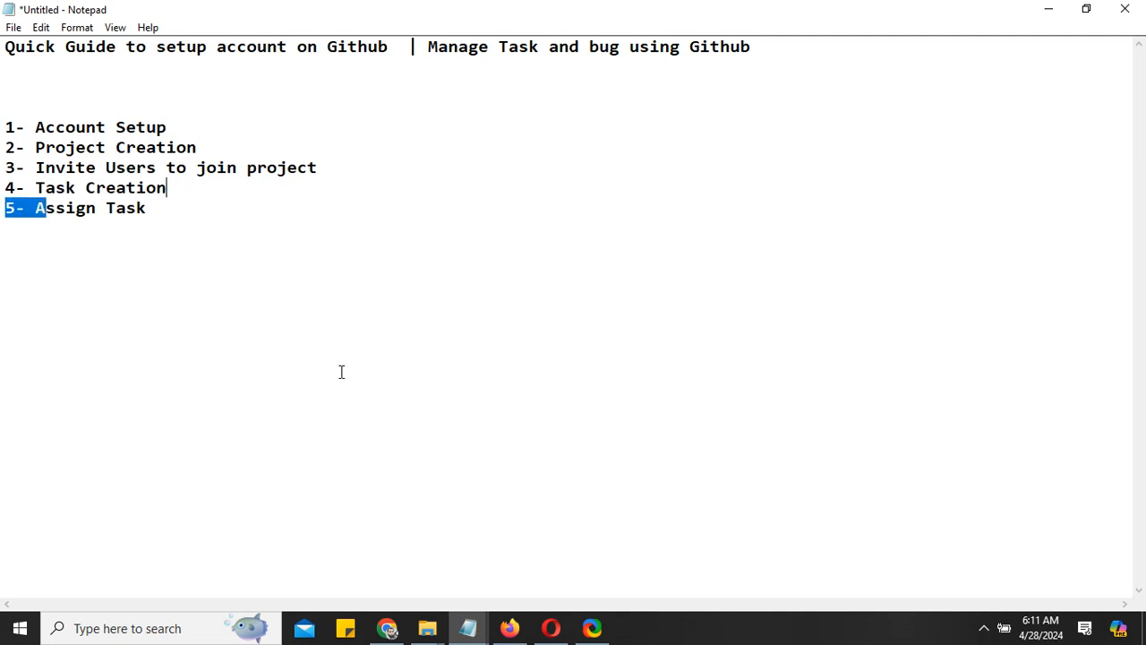
Switch to the owner's session in Firefox and draft the comment "i have fixed this sse" on the issue Task 2
{"action": "left_click", "coordinate": [510, 627]}
{"action": "scroll", "coordinate": [850, 380], "scroll_direction": "up", "scroll_amount": 4}
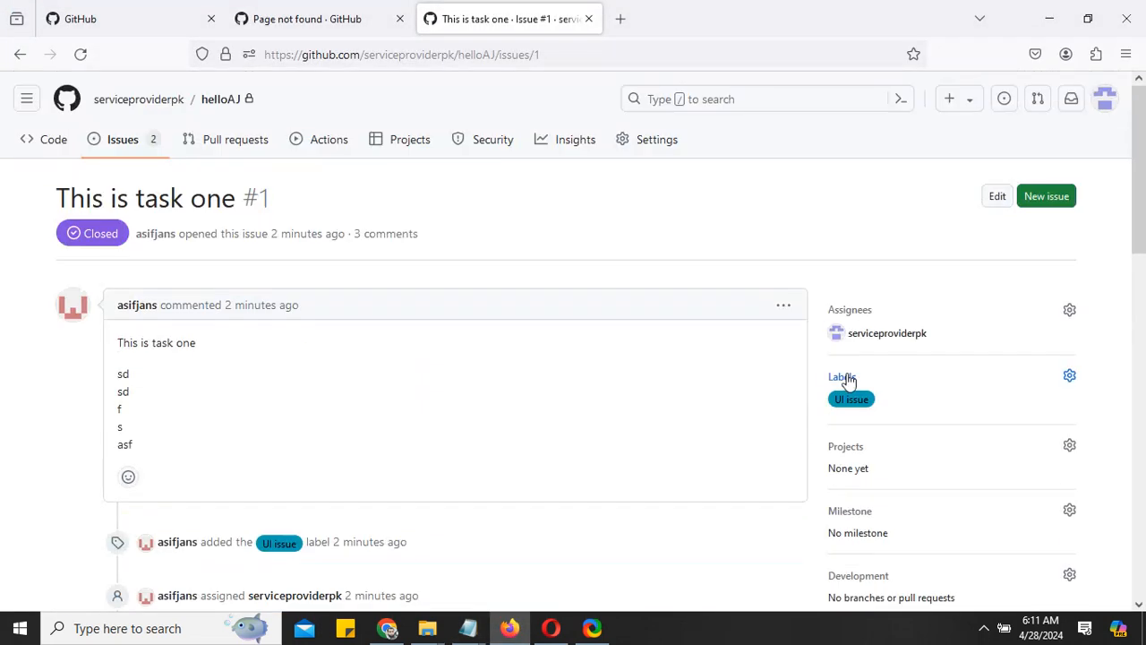
{"action": "left_click", "coordinate": [137, 151]}
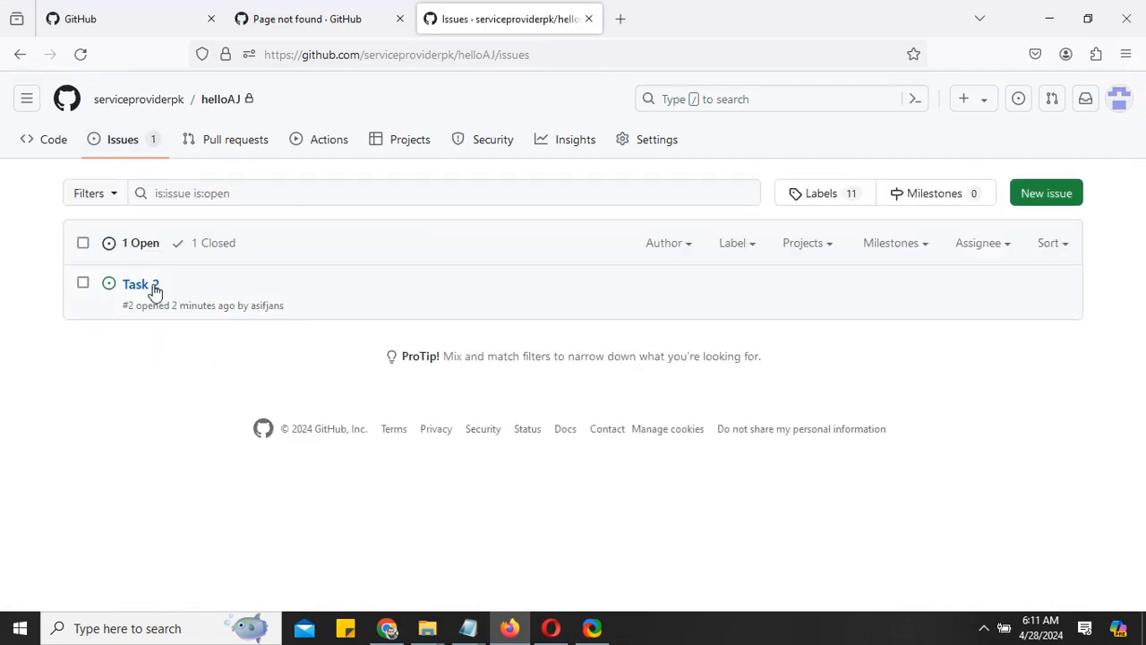
{"action": "scroll", "coordinate": [335, 340], "scroll_direction": "down", "scroll_amount": 3}
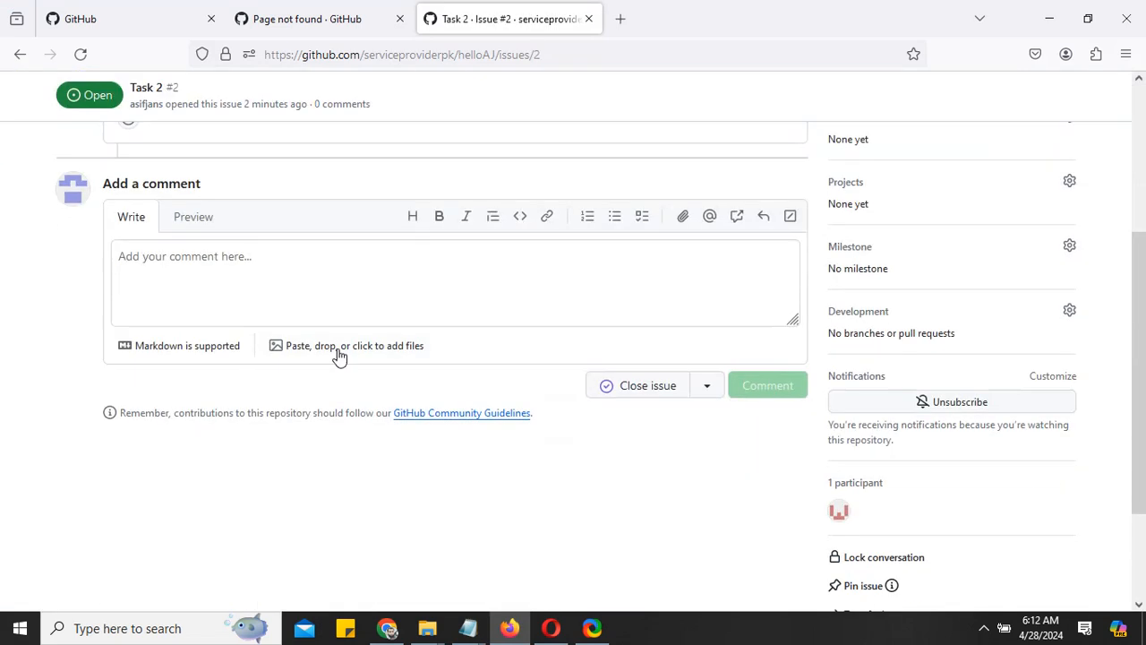
{"action": "left_click", "coordinate": [314, 283]}
{"action": "type", "text": "i have fixed this sse"}
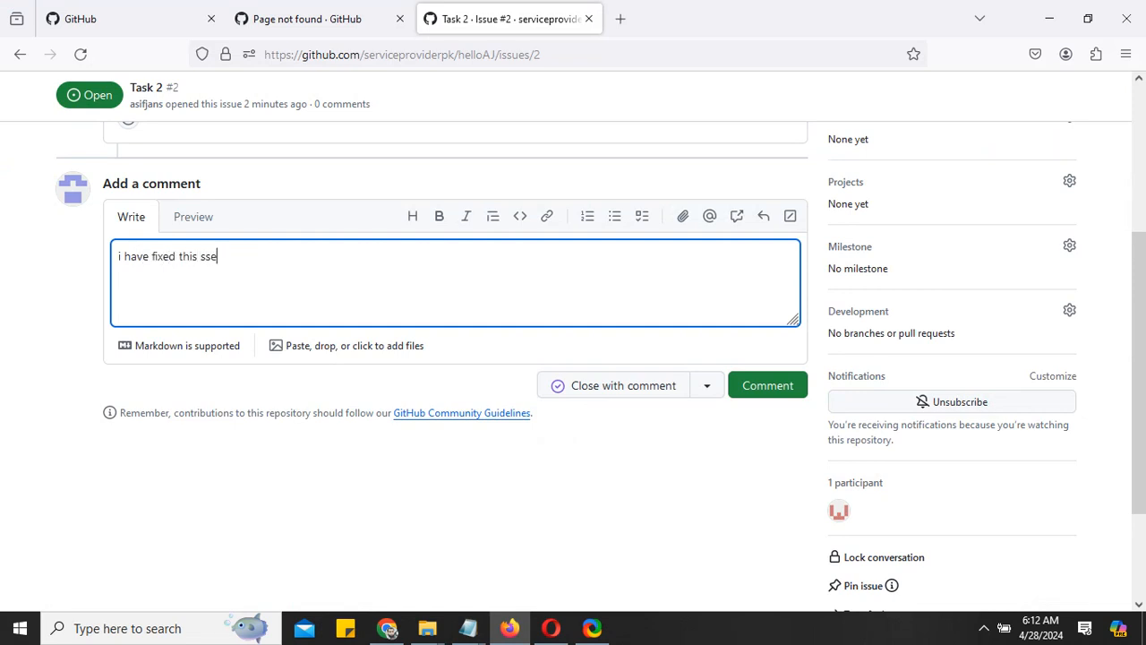
Assign Task 2 to the collaborator and post the drafted comment
{"action": "scroll", "coordinate": [739, 271], "scroll_direction": "up", "scroll_amount": 3}
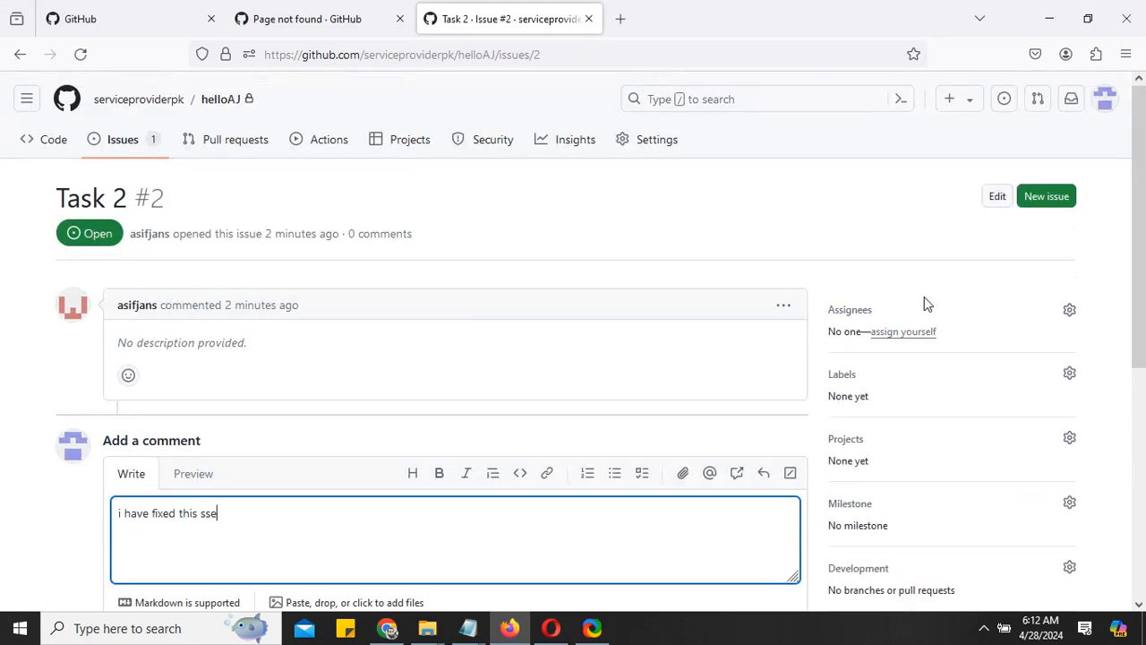
{"action": "left_click", "coordinate": [1069, 312]}
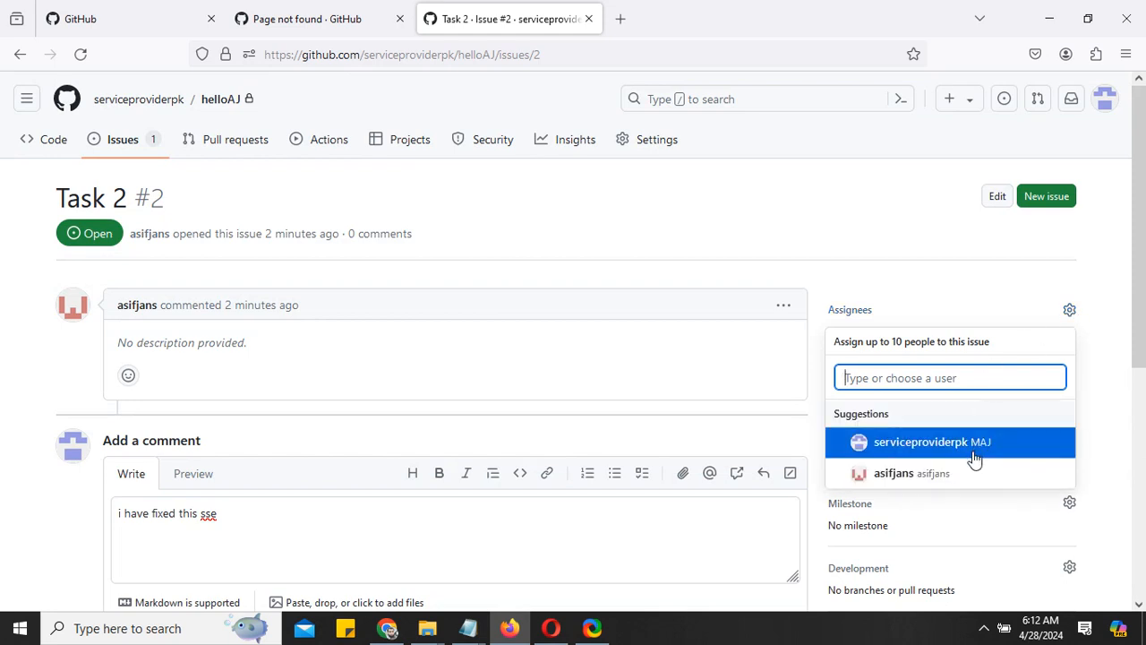
{"action": "left_click", "coordinate": [933, 478]}
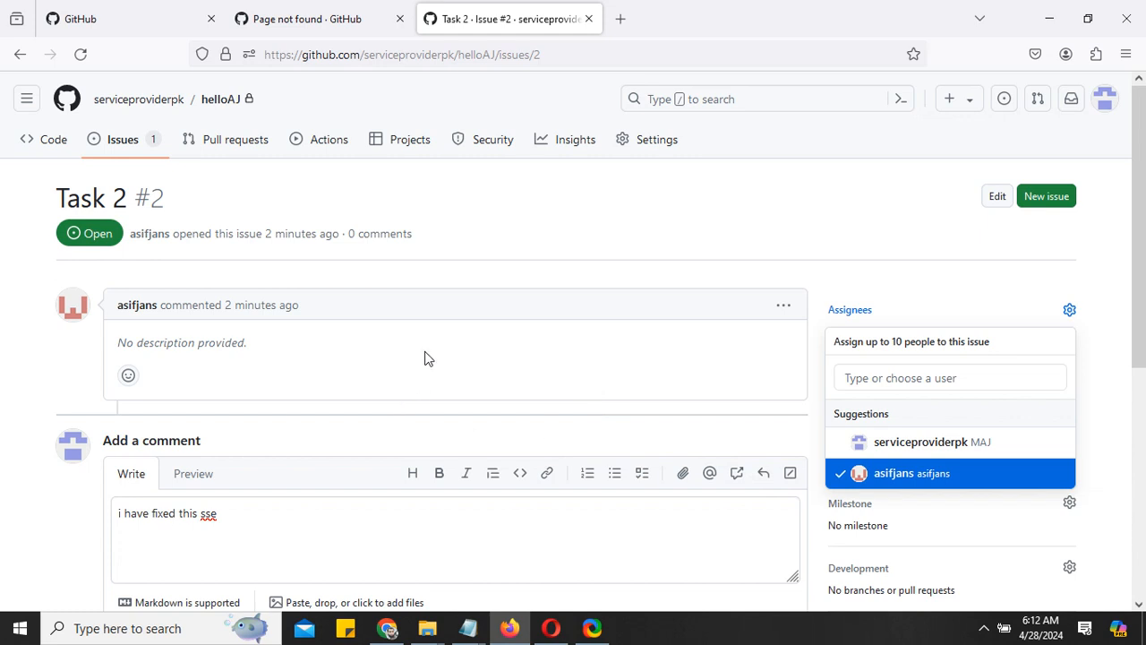
{"action": "scroll", "coordinate": [436, 353], "scroll_direction": "down", "scroll_amount": 2}
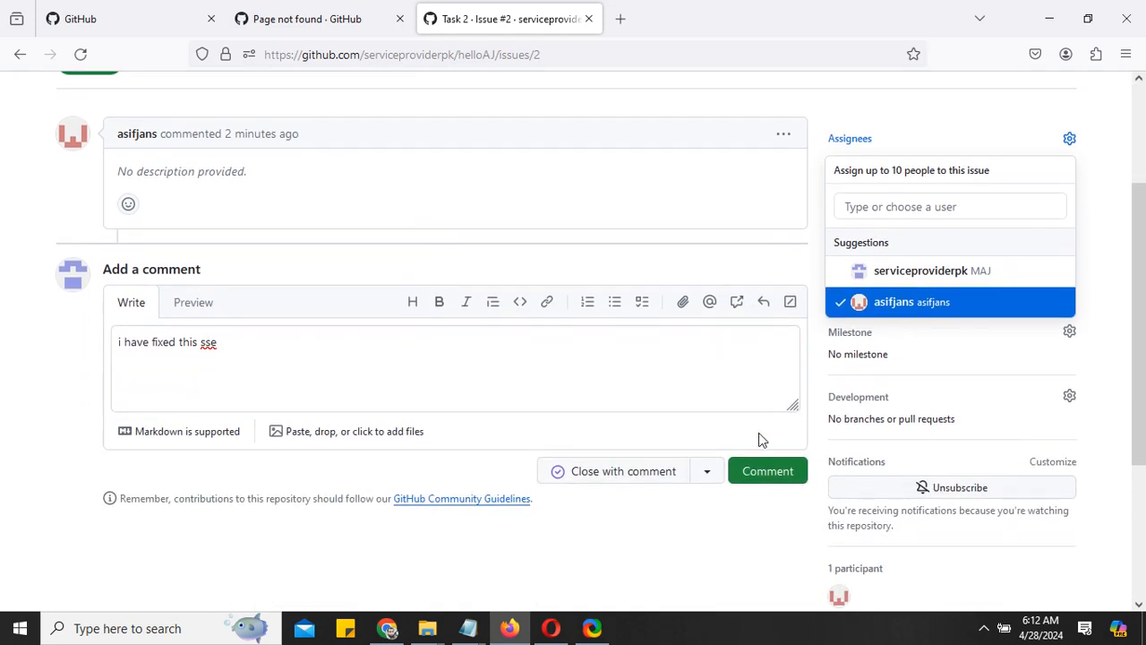
{"action": "left_click", "coordinate": [508, 358]}
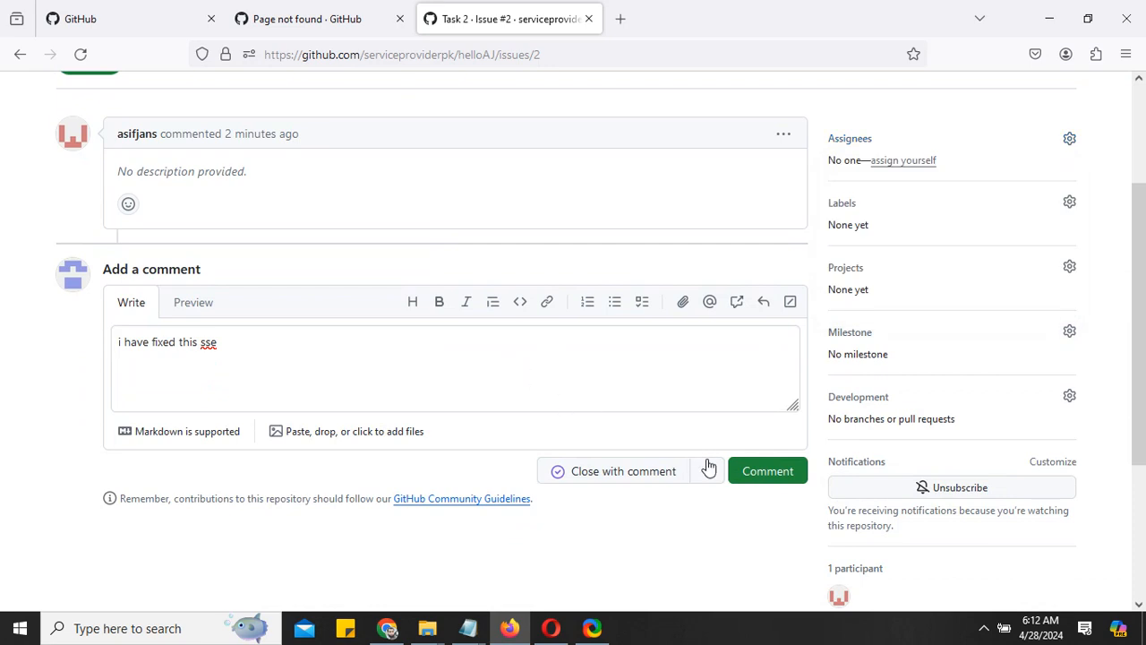
{"action": "left_click", "coordinate": [752, 470]}
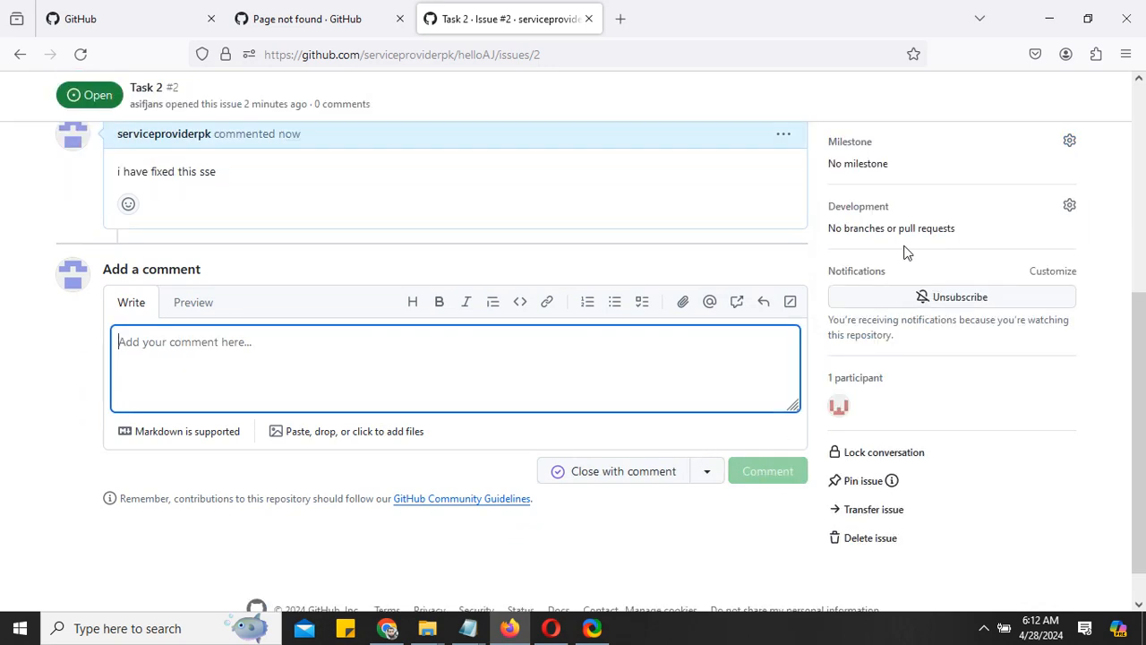
Select the wontfix label for the issue Task 2
{"action": "scroll", "coordinate": [922, 250], "scroll_direction": "up", "scroll_amount": 2}
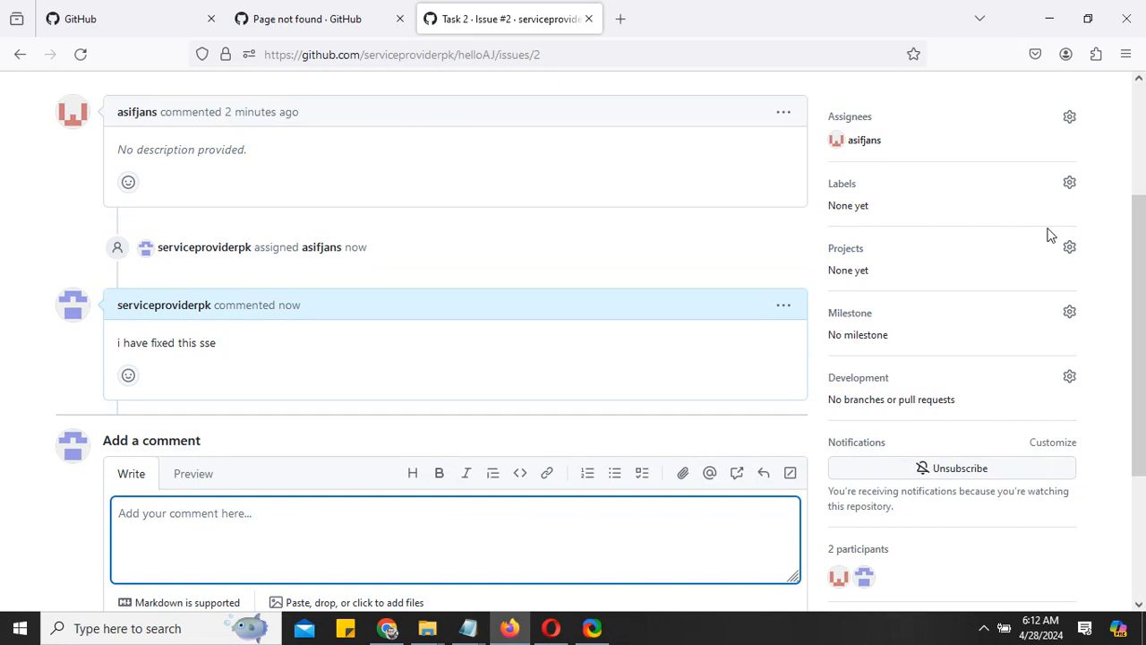
{"action": "left_click", "coordinate": [1069, 183]}
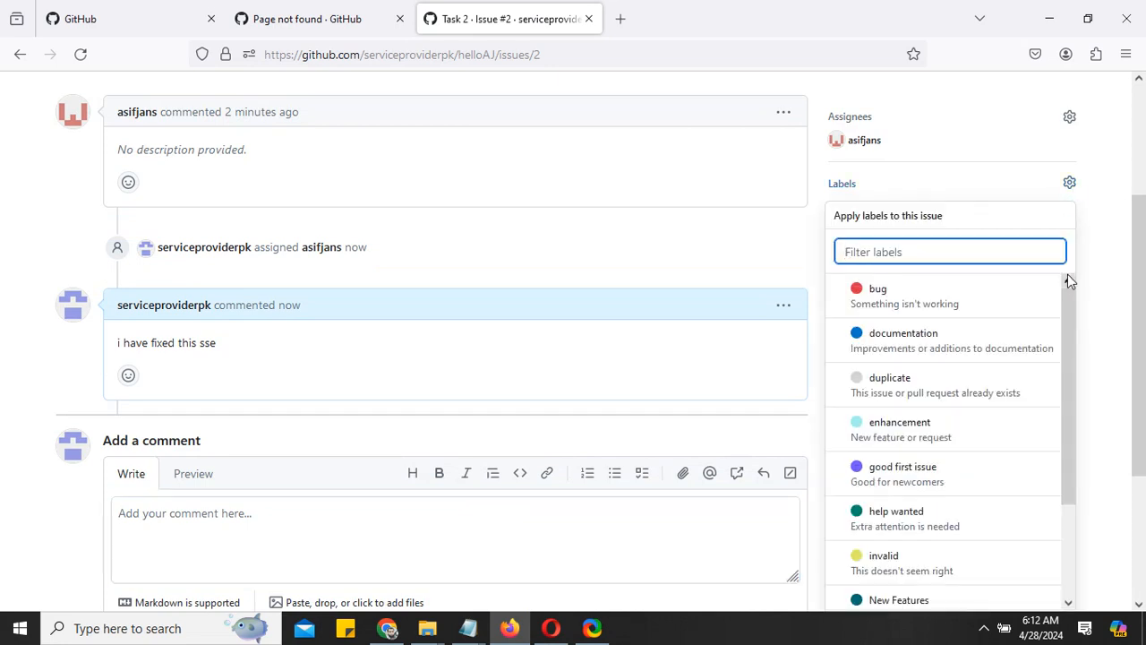
{"action": "left_click_drag", "start_coordinate": [1068, 283], "coordinate": [1080, 430]}
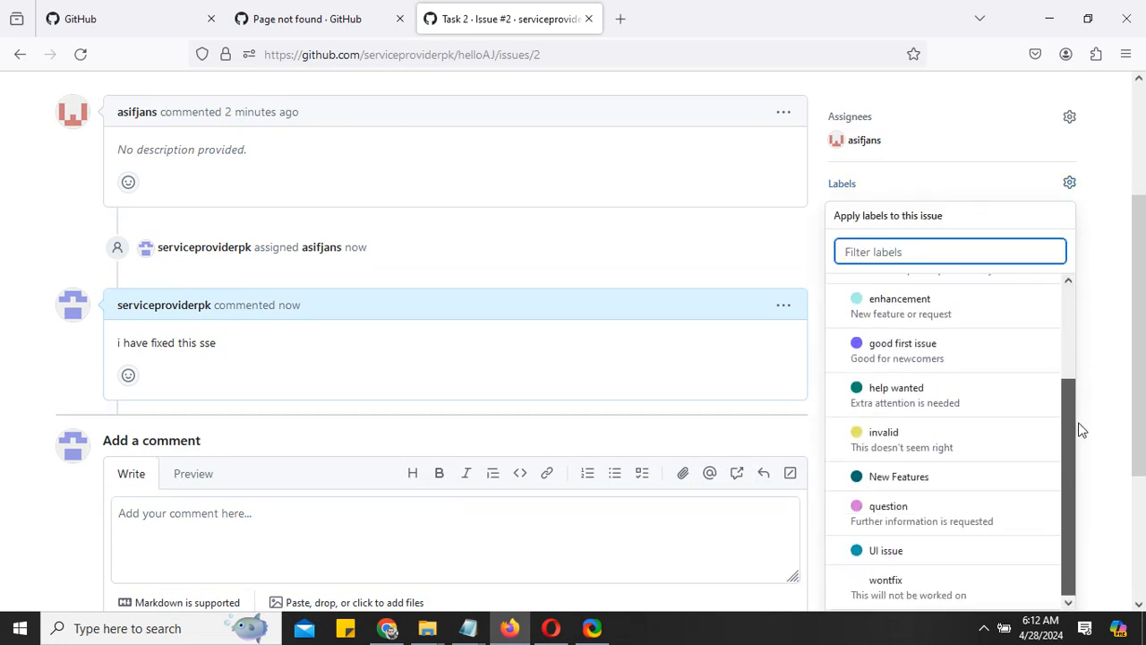
{"action": "left_click", "coordinate": [912, 587]}
Switch to the collaborator's session in Chrome and create a repository label named HIGH with the suggested color
{"action": "left_click", "coordinate": [385, 628]}
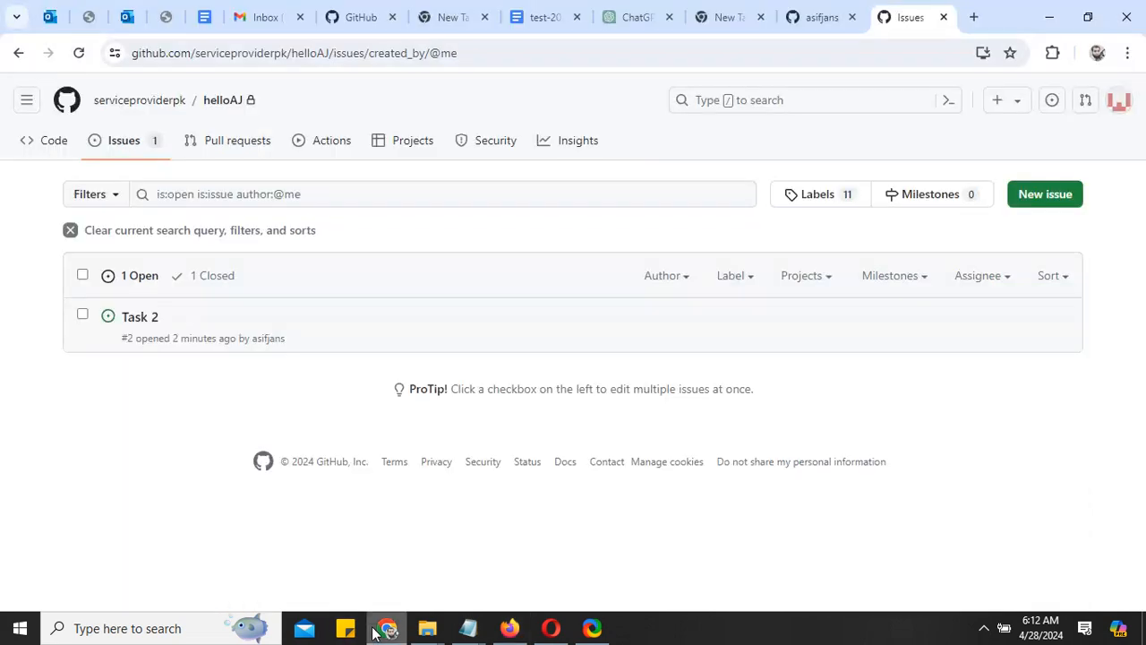
{"action": "left_click", "coordinate": [132, 142]}
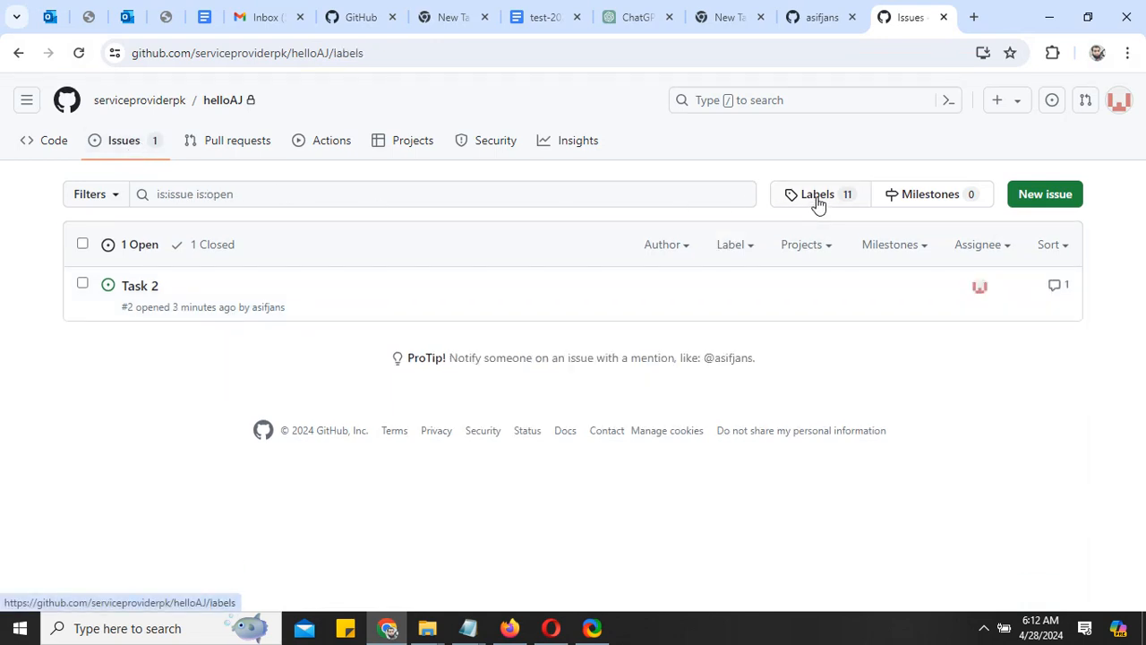
{"action": "left_click", "coordinate": [1026, 201]}
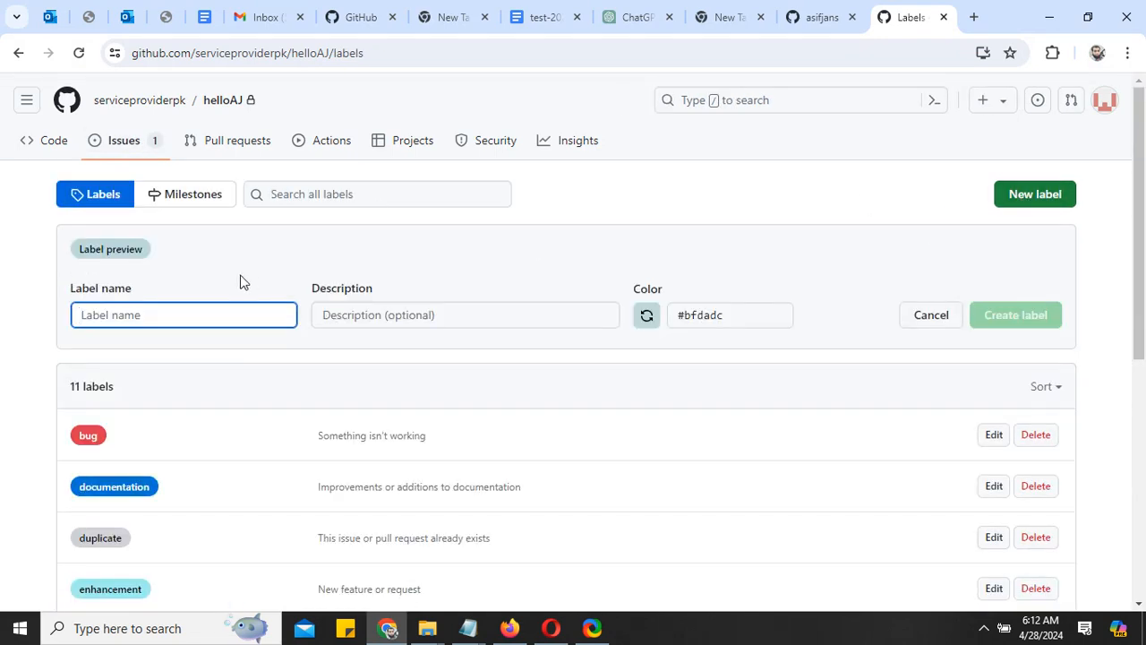
{"action": "type", "text": "Hi"}
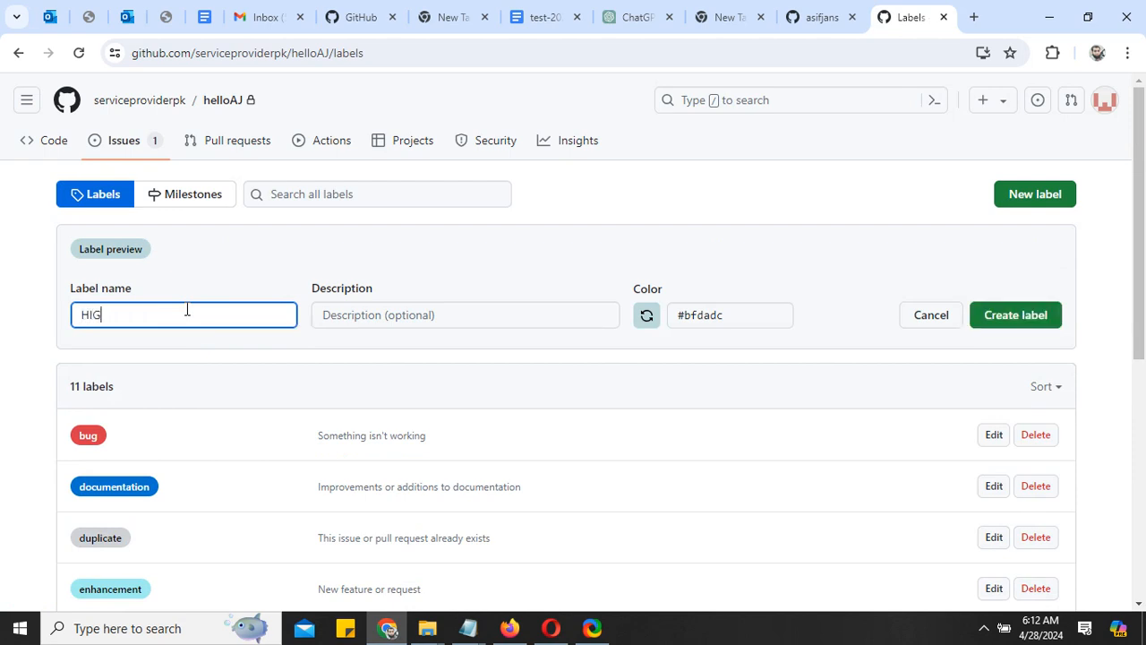
{"action": "type", "text": "GH"}
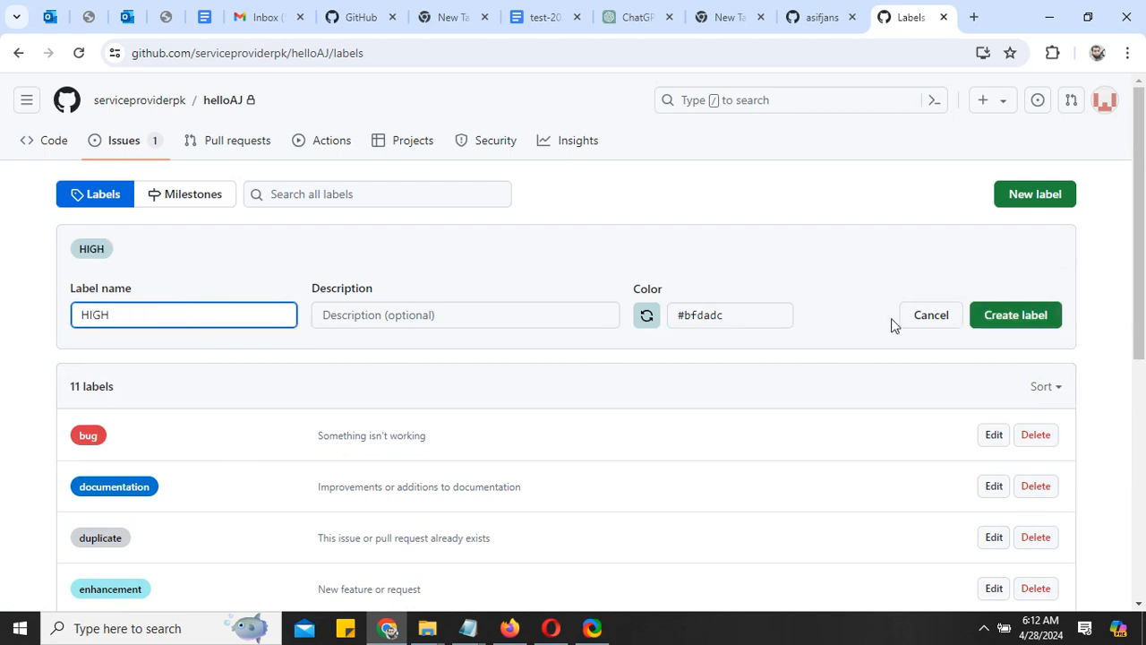
{"action": "left_click", "coordinate": [1025, 319]}
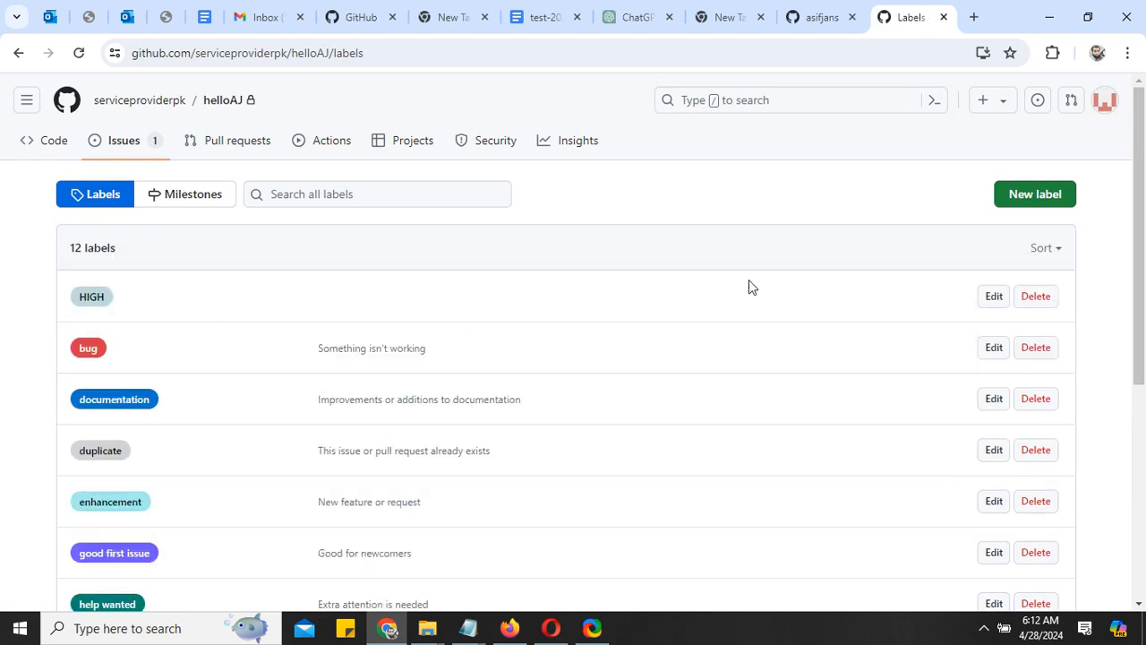
Create another repository label named Low with the suggested color
{"action": "left_click", "coordinate": [1039, 198]}
{"action": "type", "text": "L"}
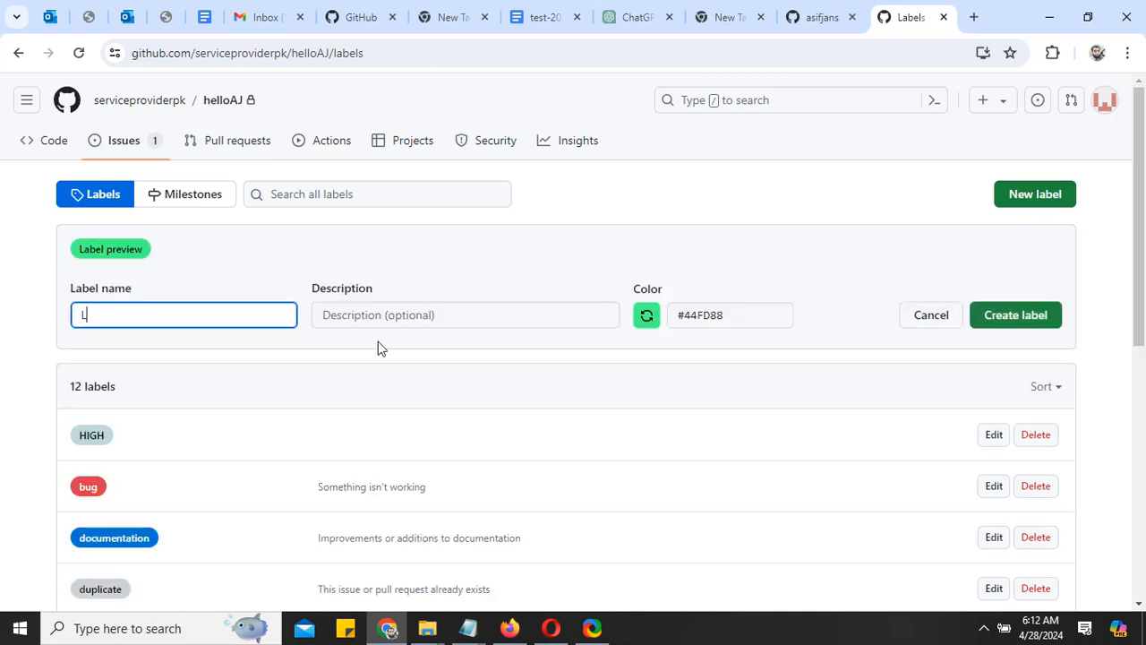
{"action": "type", "text": "ow"}
{"action": "left_click", "coordinate": [1016, 328]}
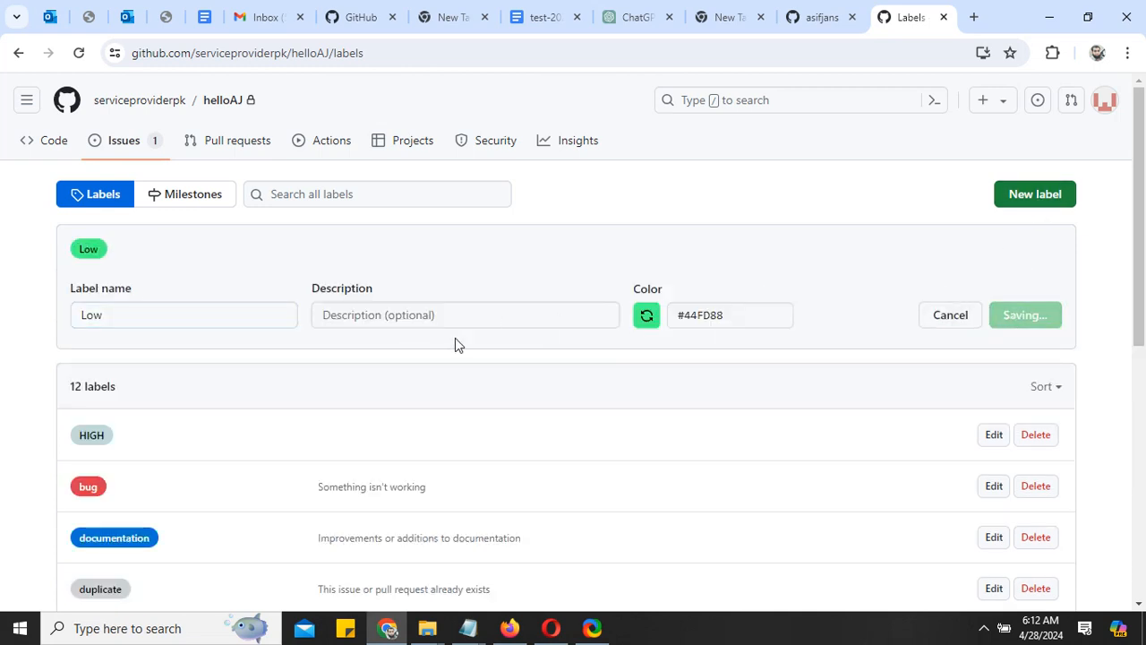
Create a label named MID with a newly generated color and check it in the label list
{"action": "left_click", "coordinate": [1039, 199]}
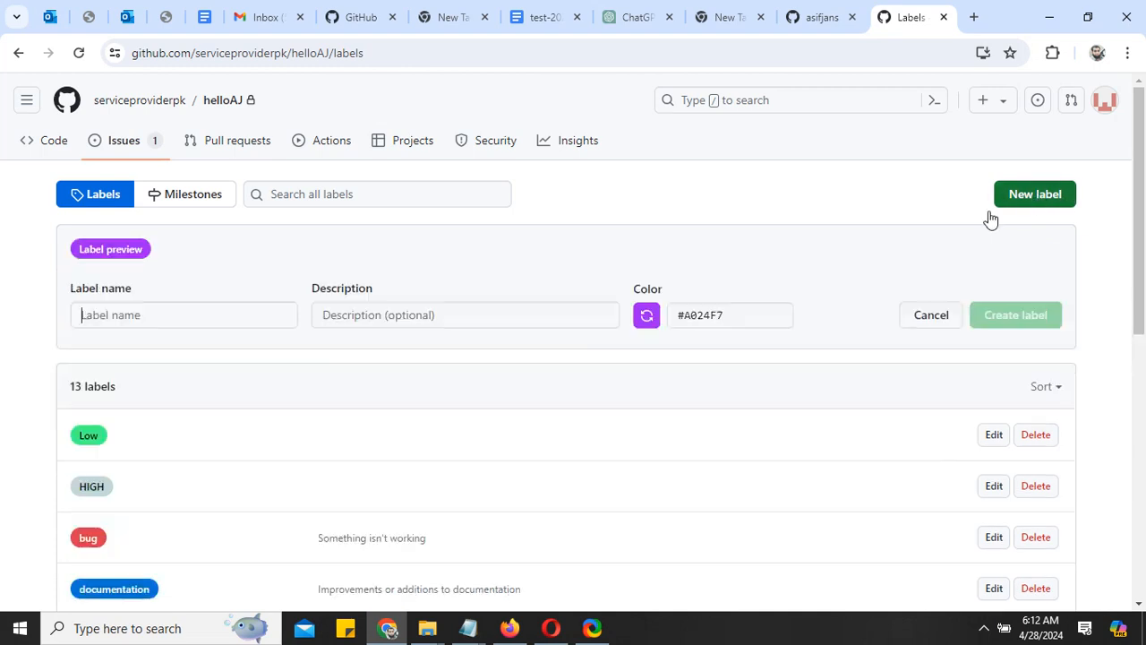
{"action": "type", "text": "MI"}
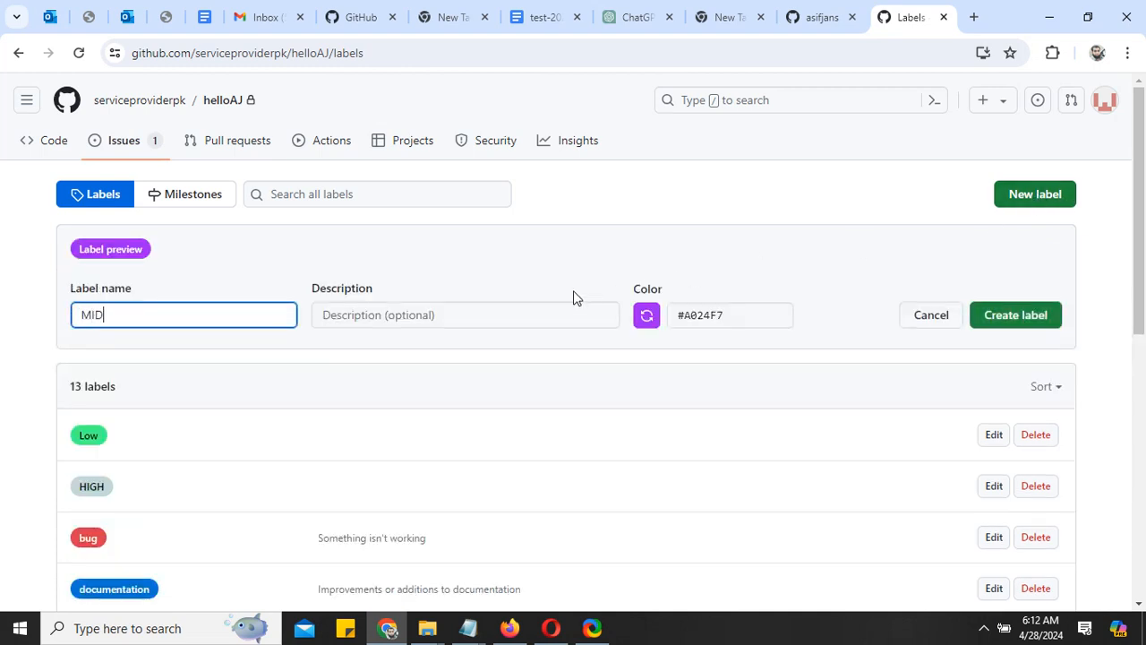
{"action": "type", "text": "D"}
{"action": "left_click", "coordinate": [651, 321]}
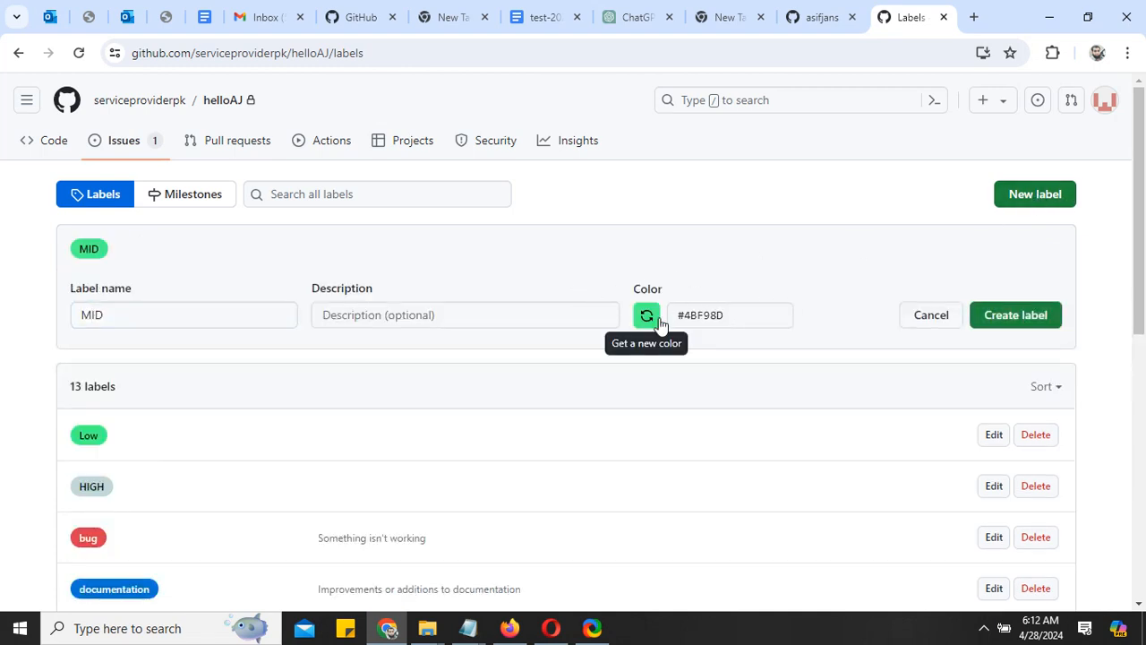
{"action": "left_click", "coordinate": [994, 320]}
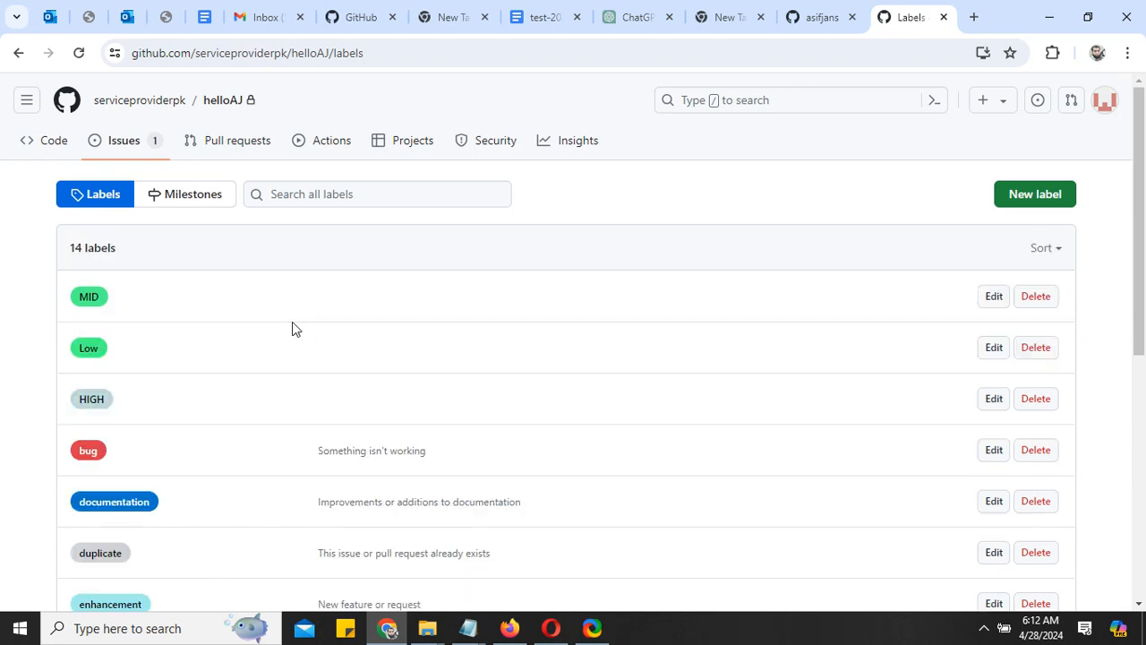
{"action": "scroll", "coordinate": [224, 331], "scroll_direction": "down", "scroll_amount": 1}
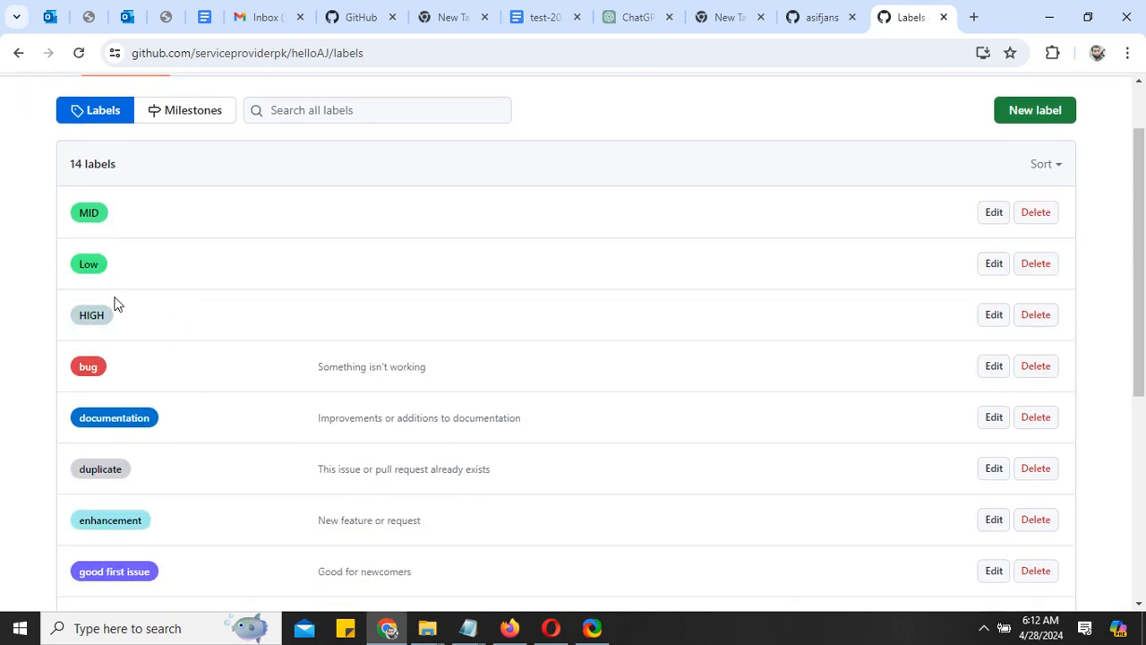
{"action": "scroll", "coordinate": [125, 299], "scroll_direction": "up", "scroll_amount": 1}
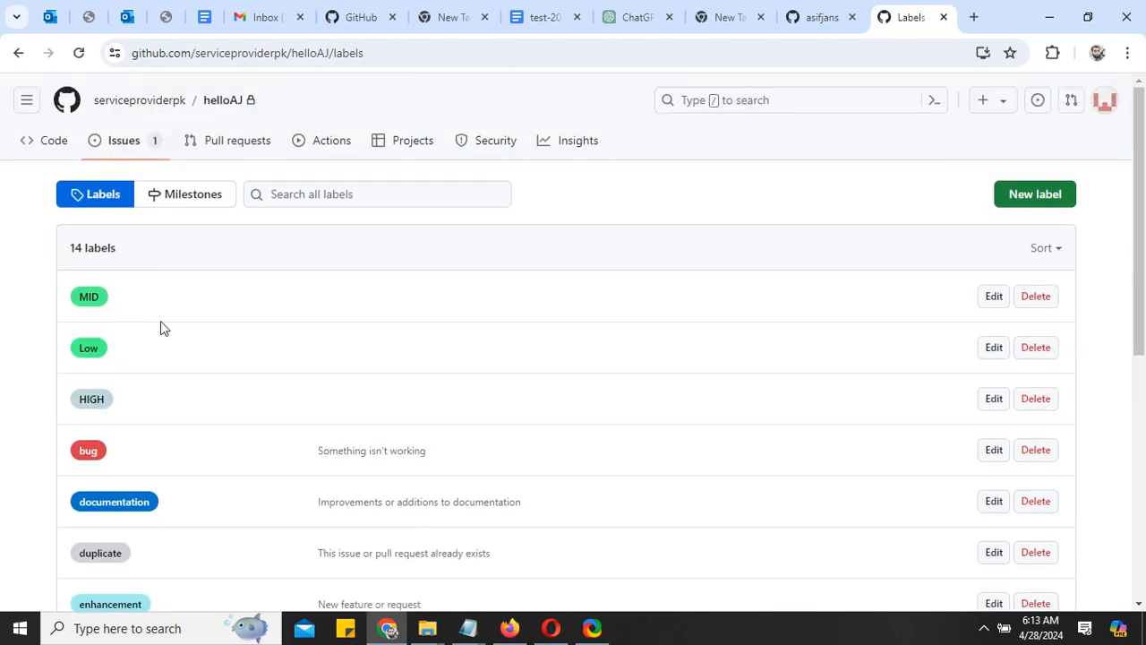